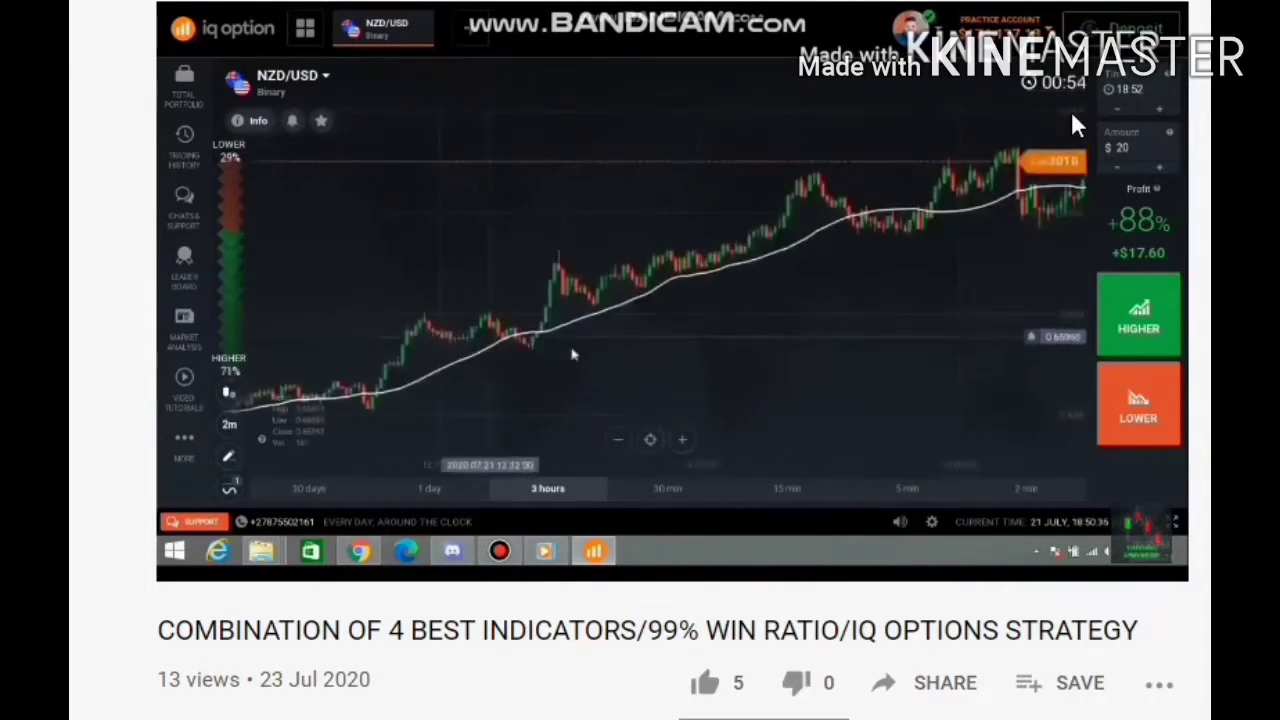
- Like the YouTube video about combining the four best indicators for an IQ Option strategy
mouse_move(986, 151)
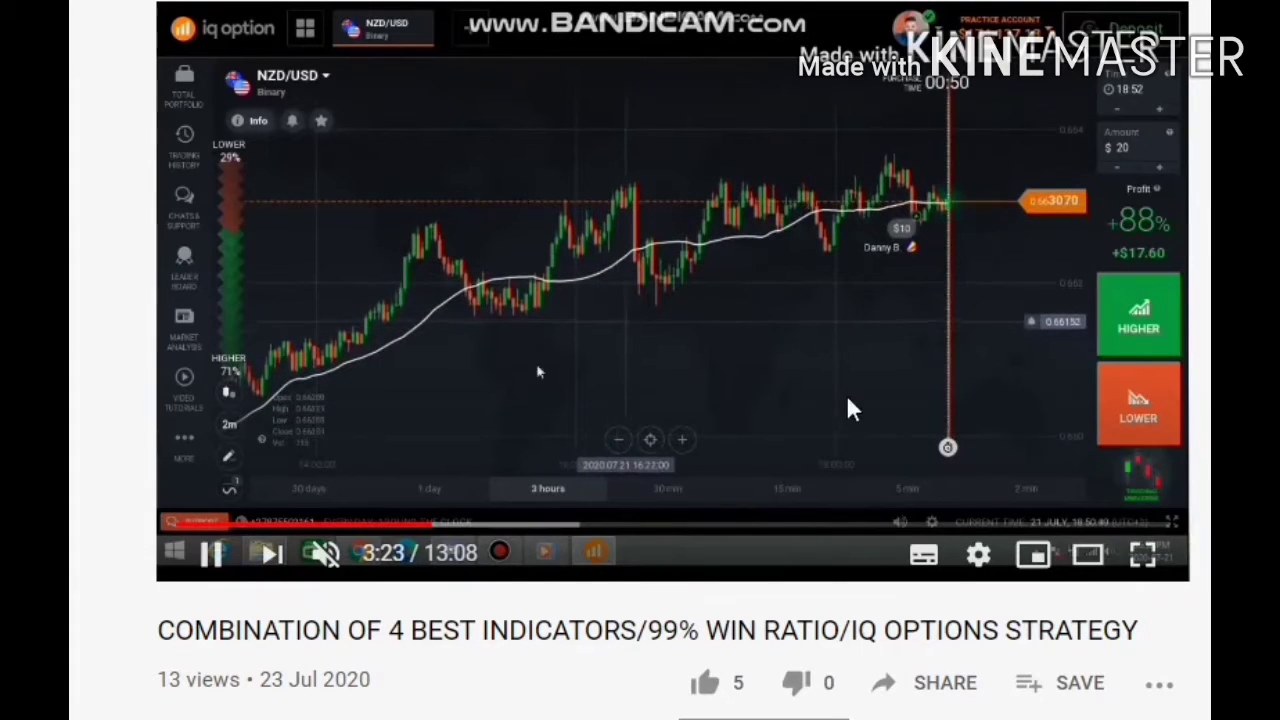
left_click(705, 686)
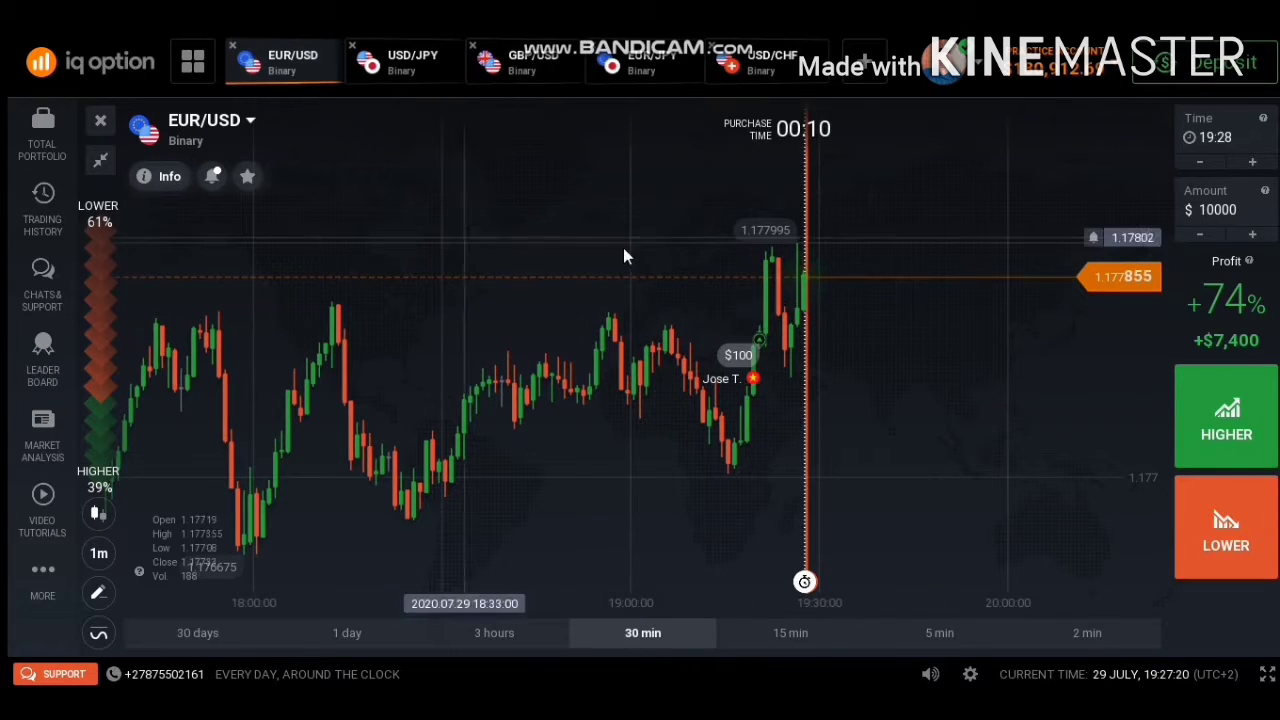
- Examine the recent swing highs and lows on the one-minute EUR/USD chart from about 18:00 to 19:30
scroll(640, 265, "up", 3)
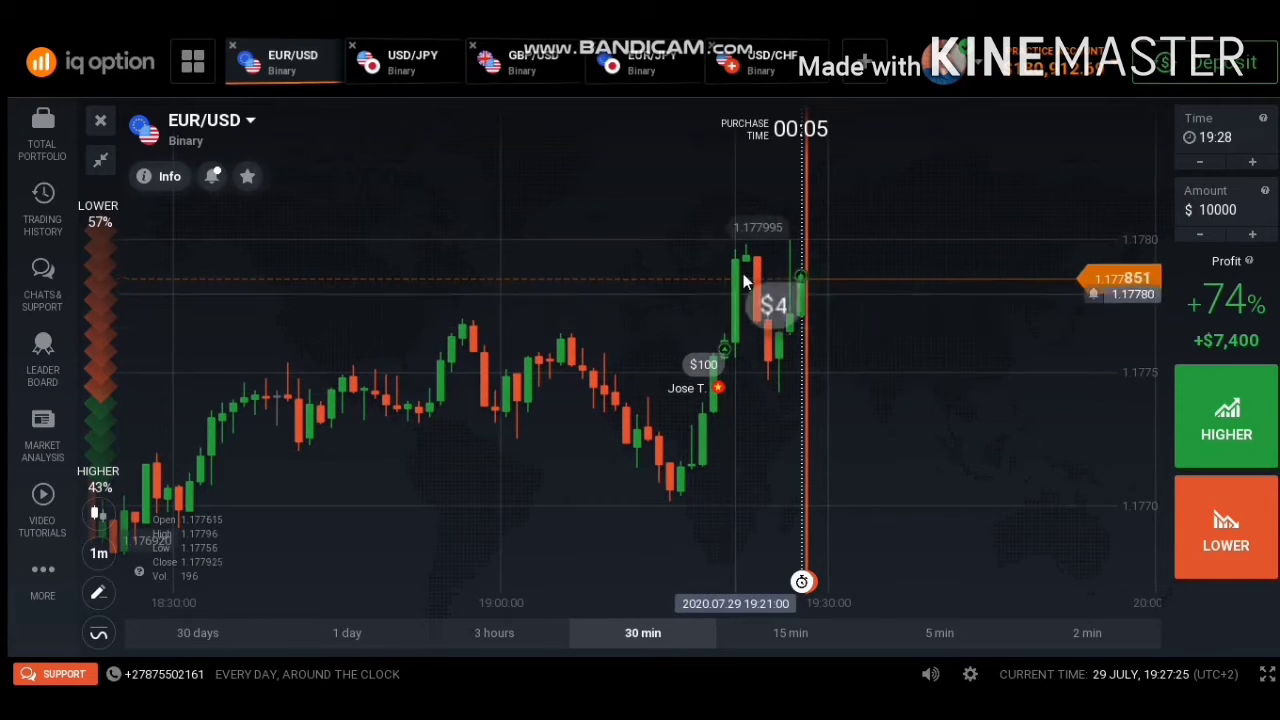
scroll(748, 262, "up", 3)
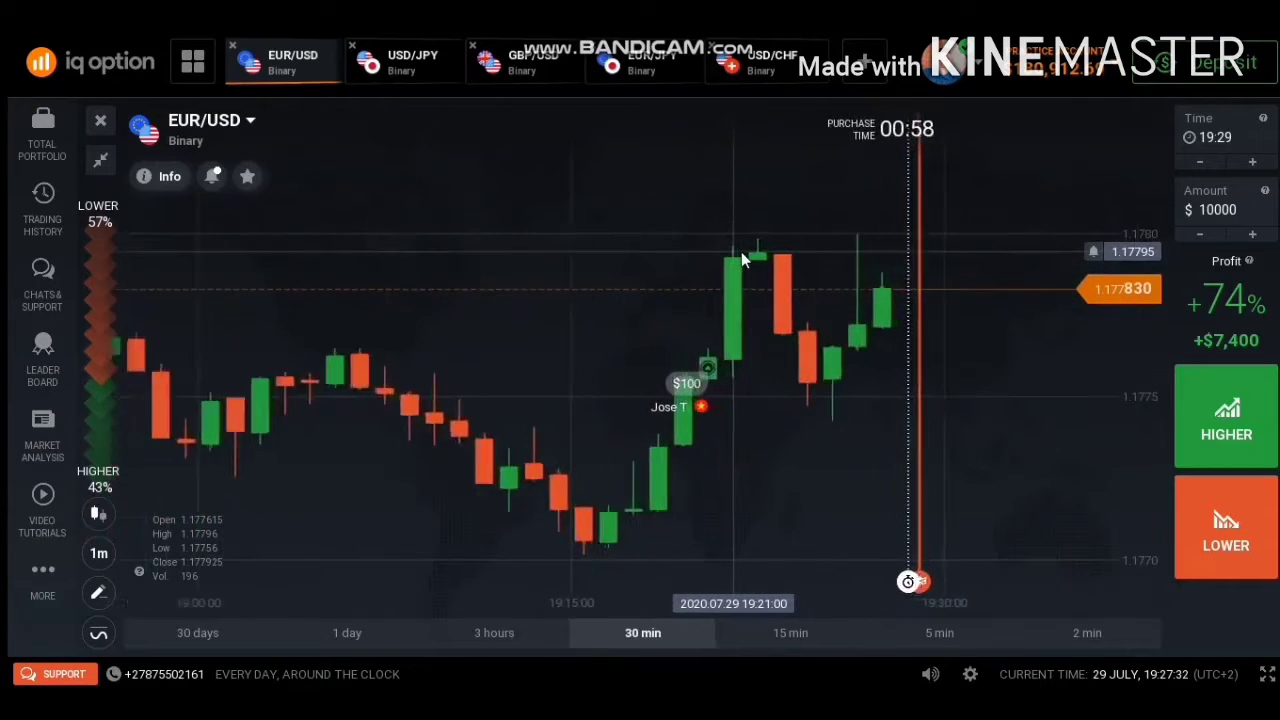
scroll(741, 251, "up", 2)
scroll(753, 251, "down", 4)
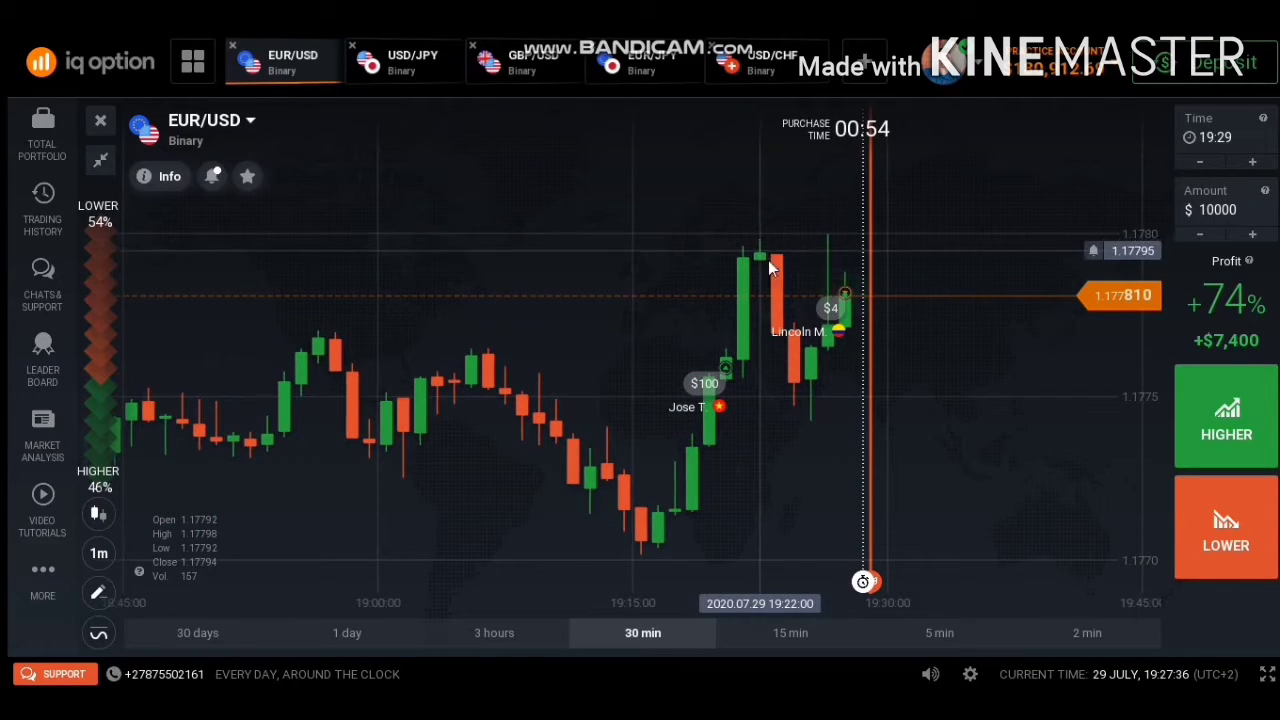
scroll(767, 255, "down", 2)
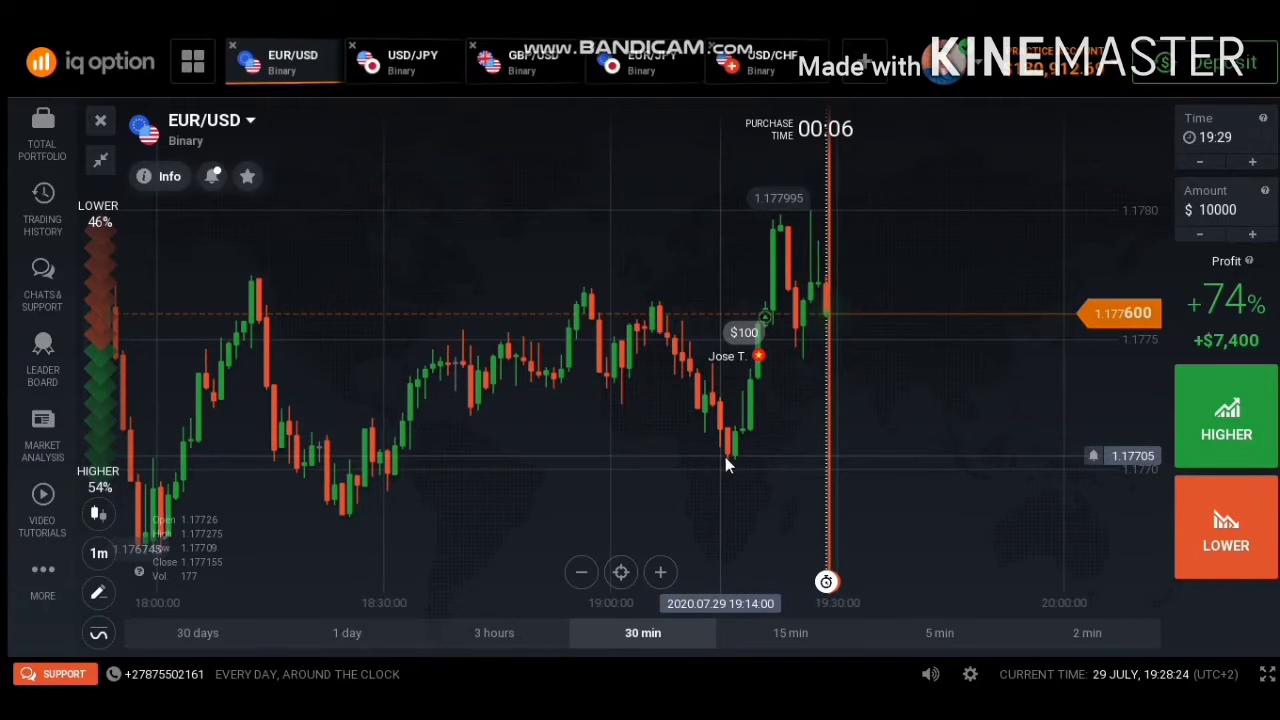
scroll(725, 460, "up", 3)
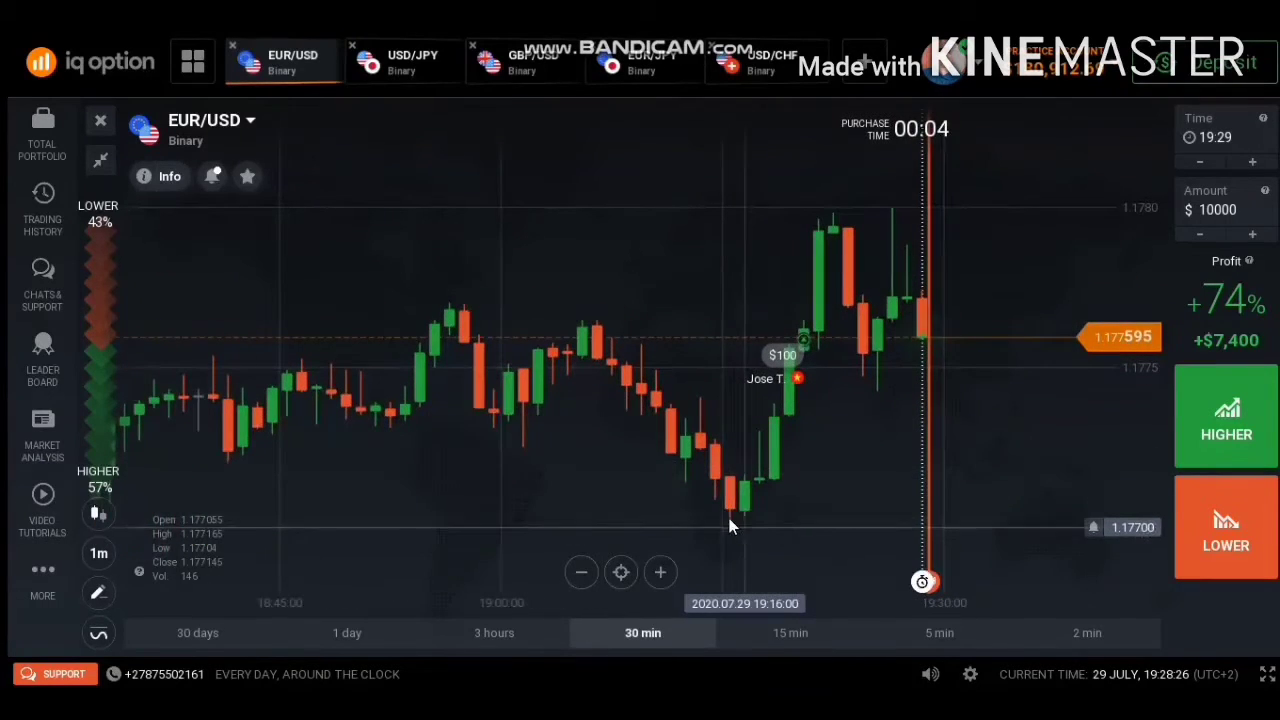
scroll(720, 530, "down", 2)
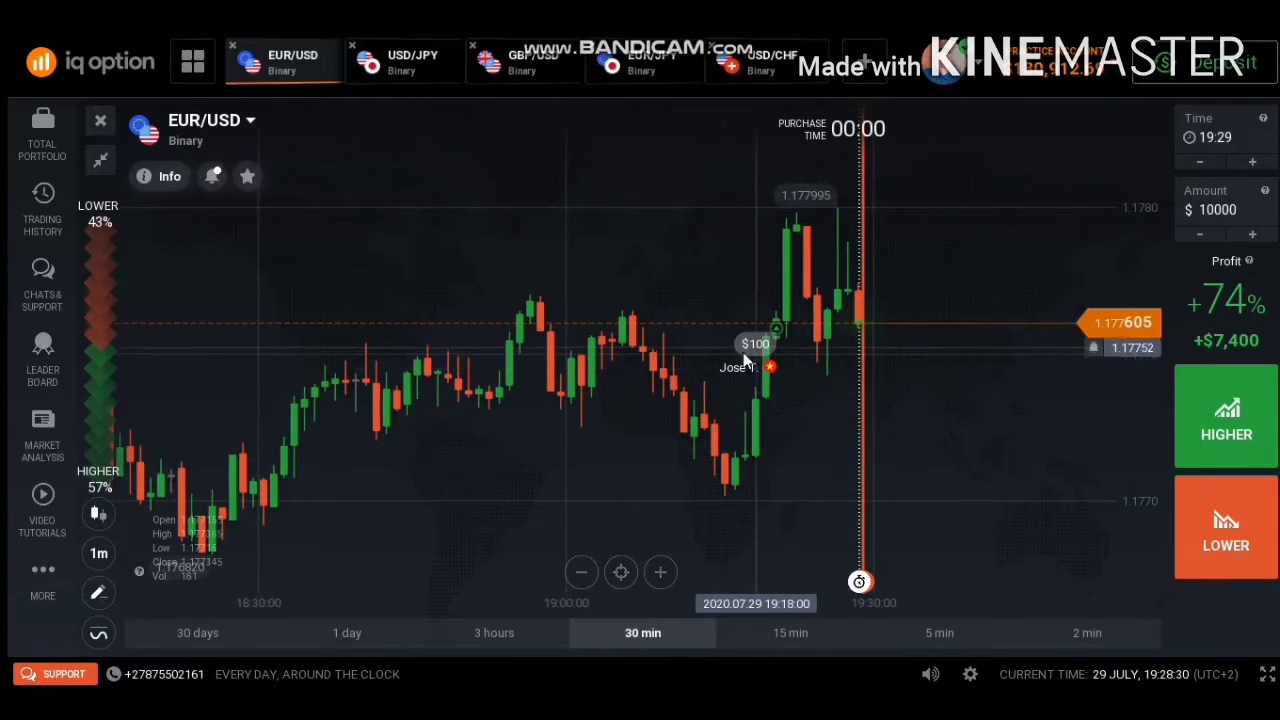
scroll(658, 445, "down", 2)
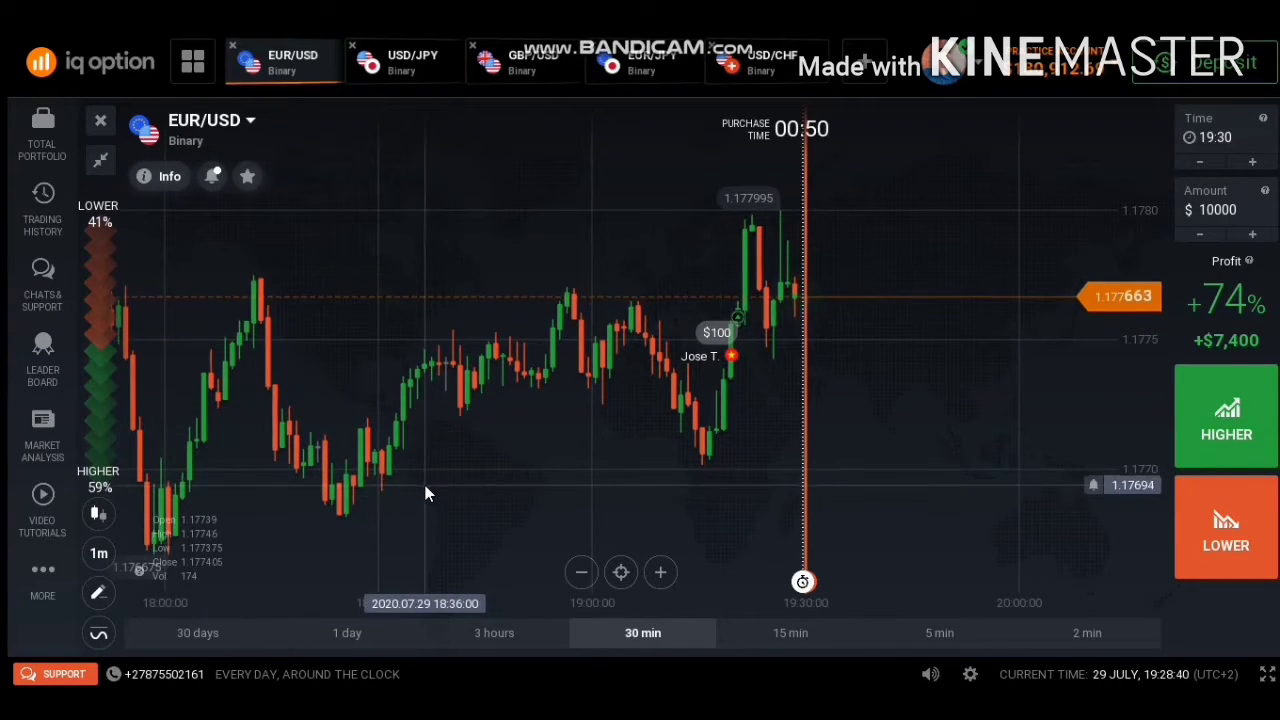
scroll(425, 485, "down", 2)
scroll(439, 484, "up", 2)
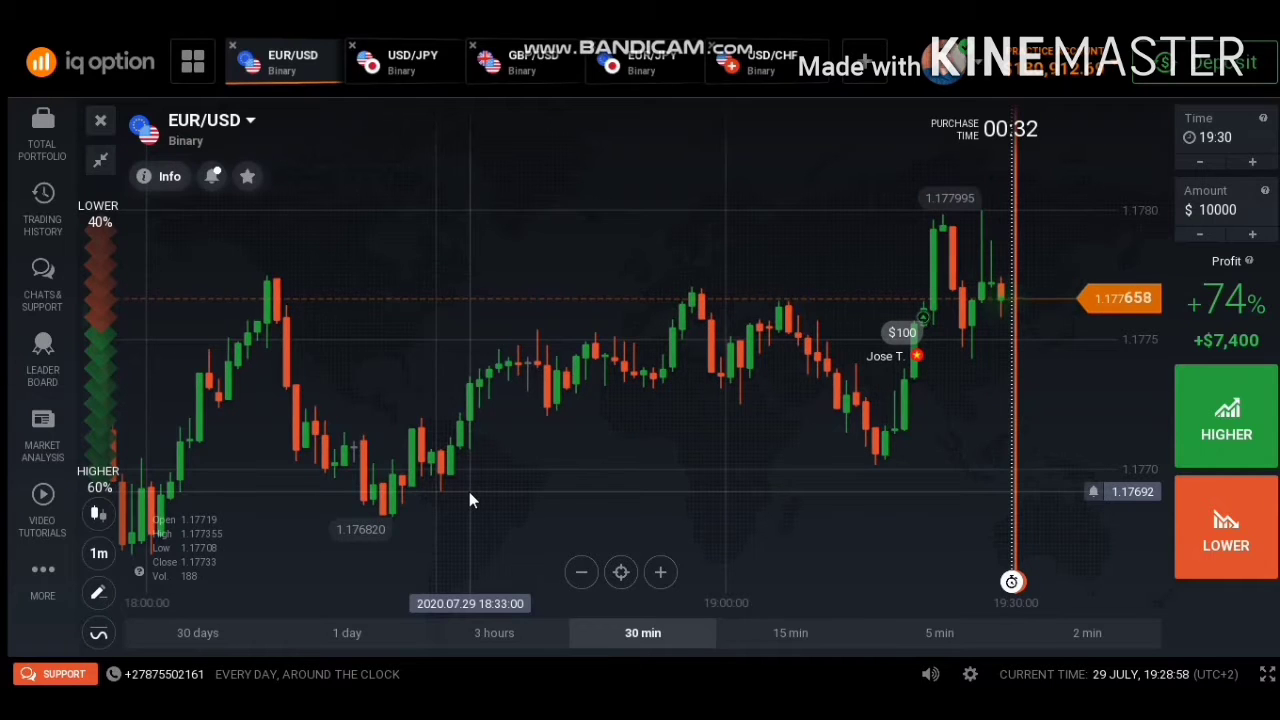
- Place a horizontal line at 1.17422 beneath the earlier EUR/USD swing lows around 12:00 to 12:45
scroll(498, 453, "down", 3)
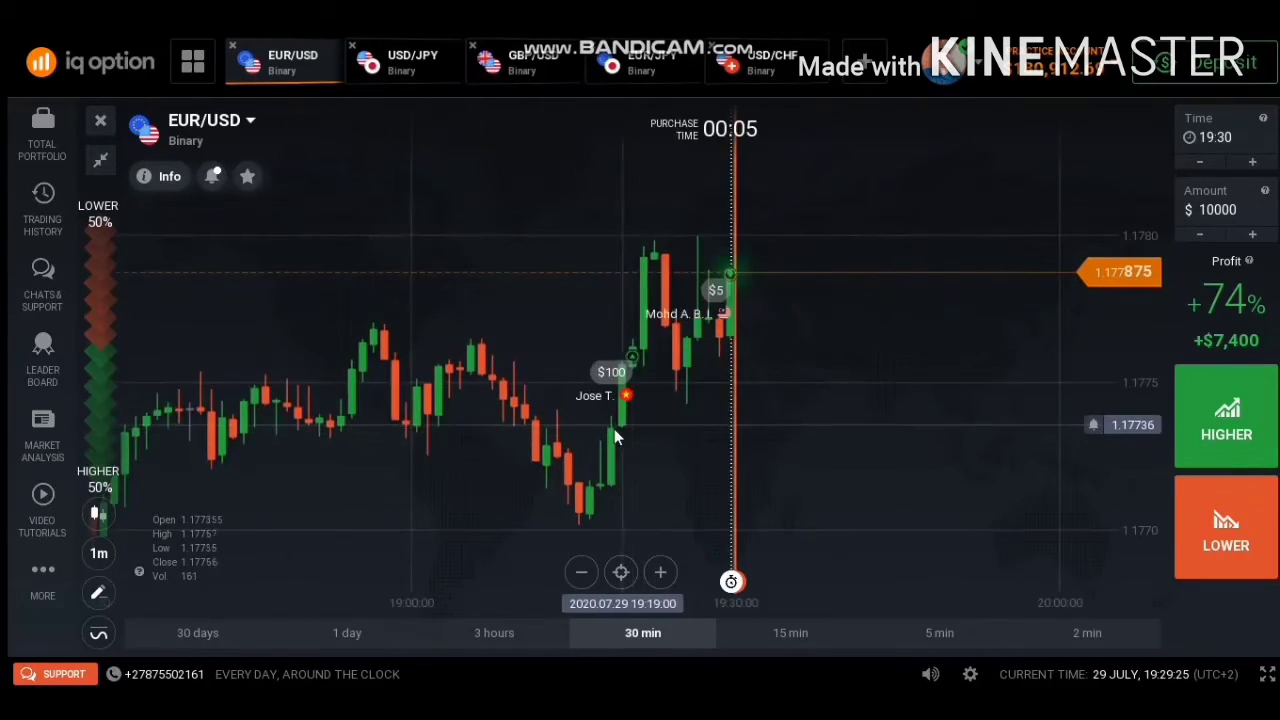
scroll(516, 408, "down", 3)
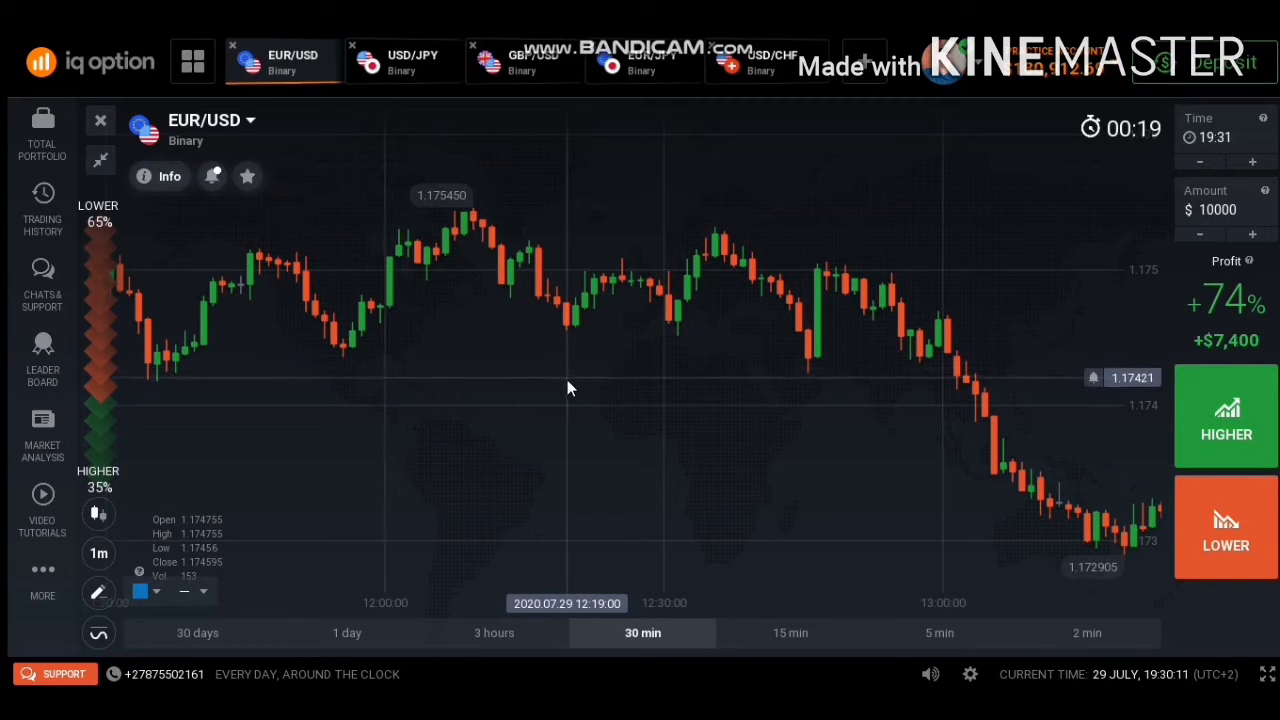
left_click(567, 376)
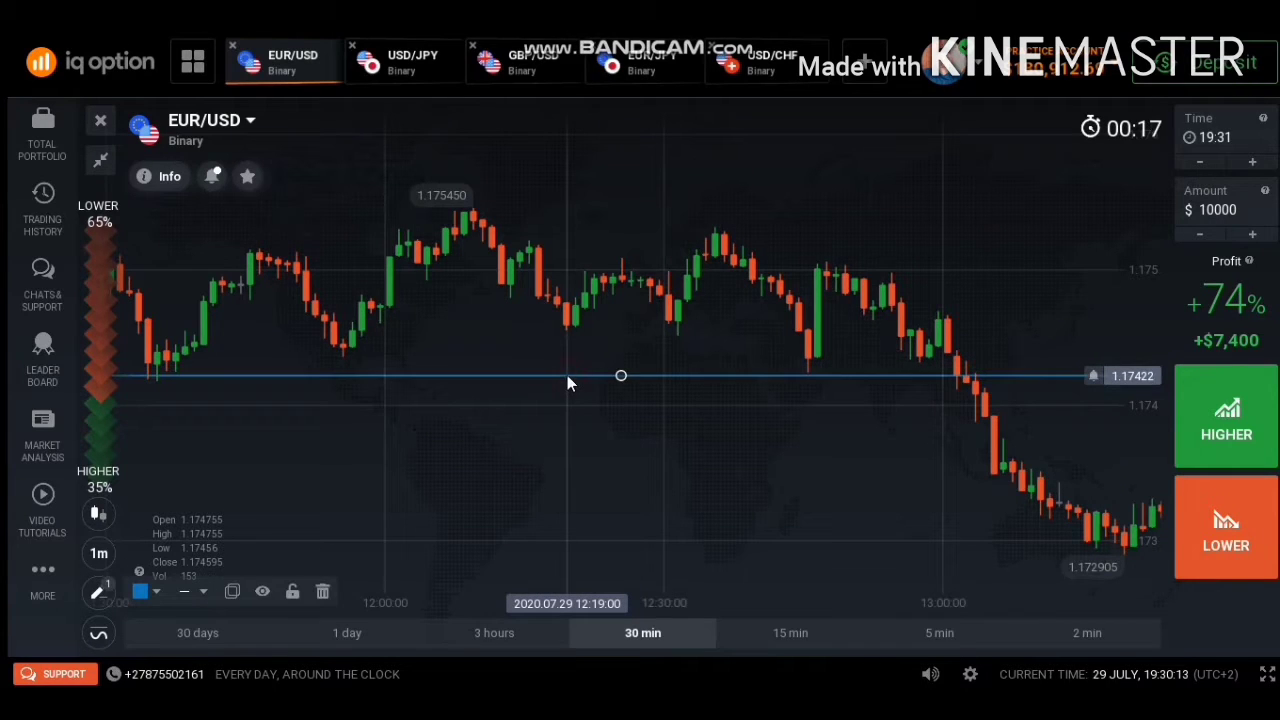
- Examine how the candles between about 11:30 and 13:15 behave around the horizontal line under the lows
scroll(474, 417, "up", 5)
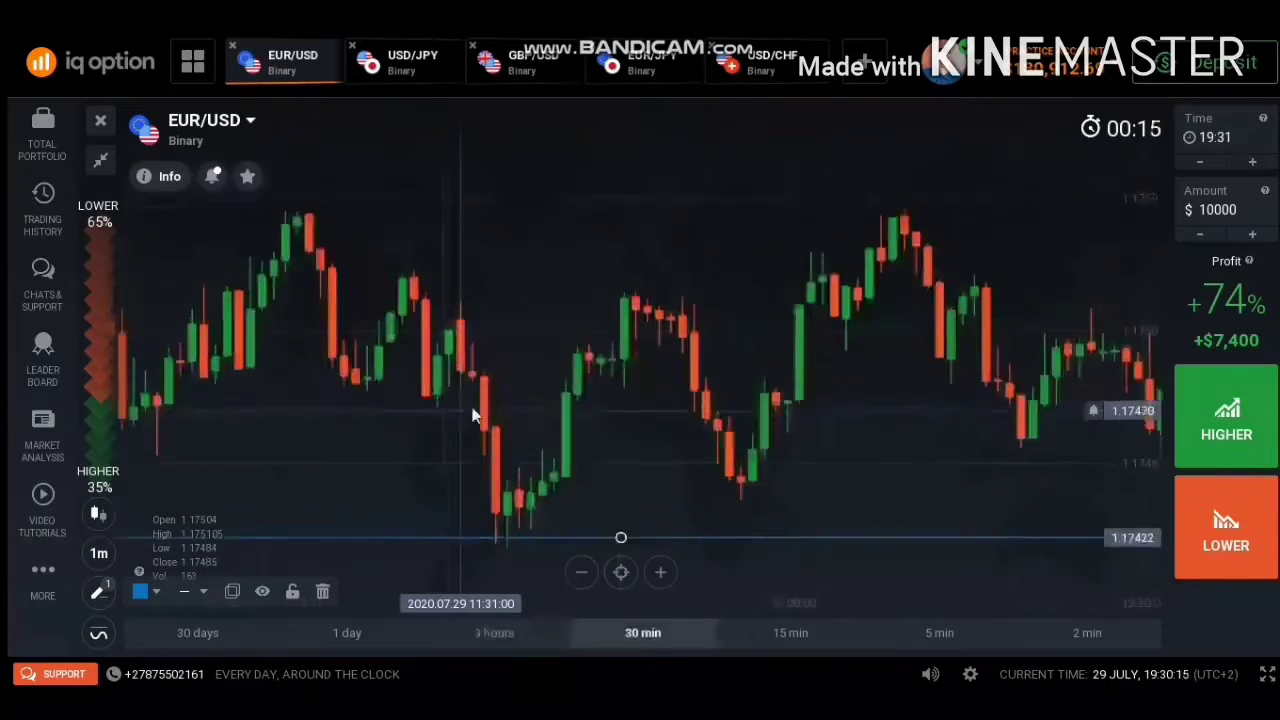
scroll(501, 425, "down", 3)
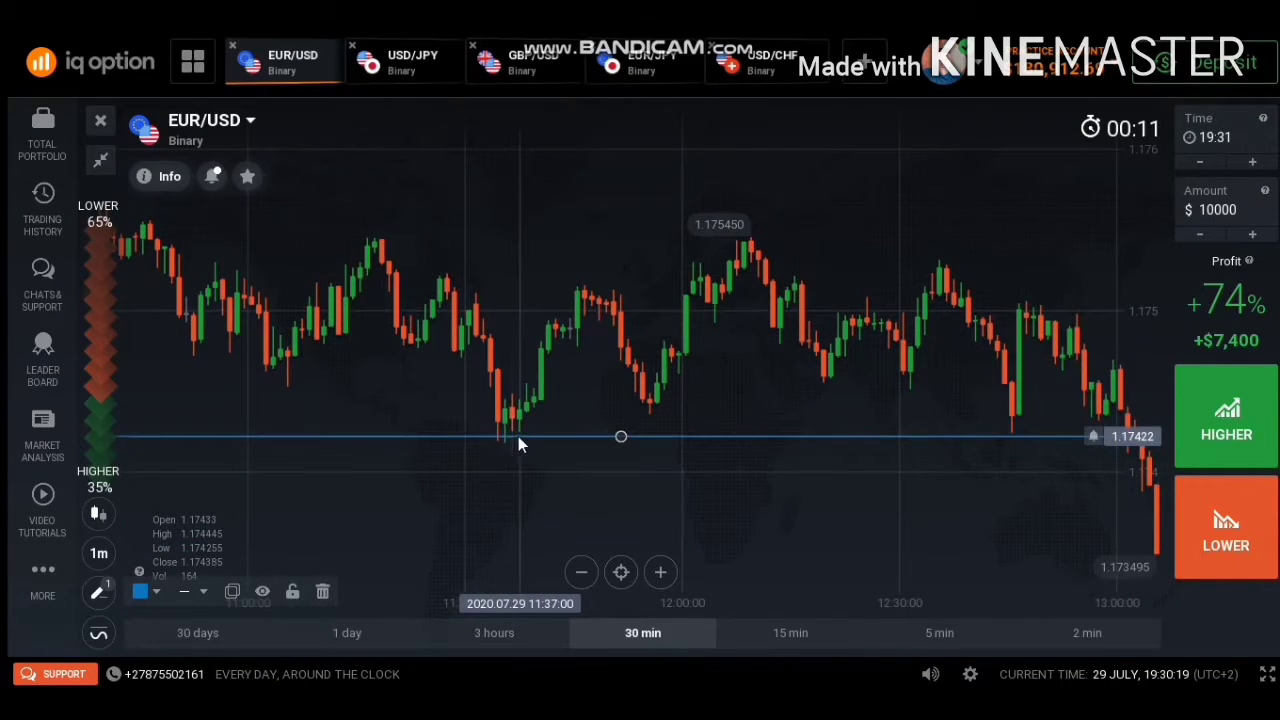
left_click_drag(517, 437, 499, 441)
left_click_drag(795, 478, 429, 437)
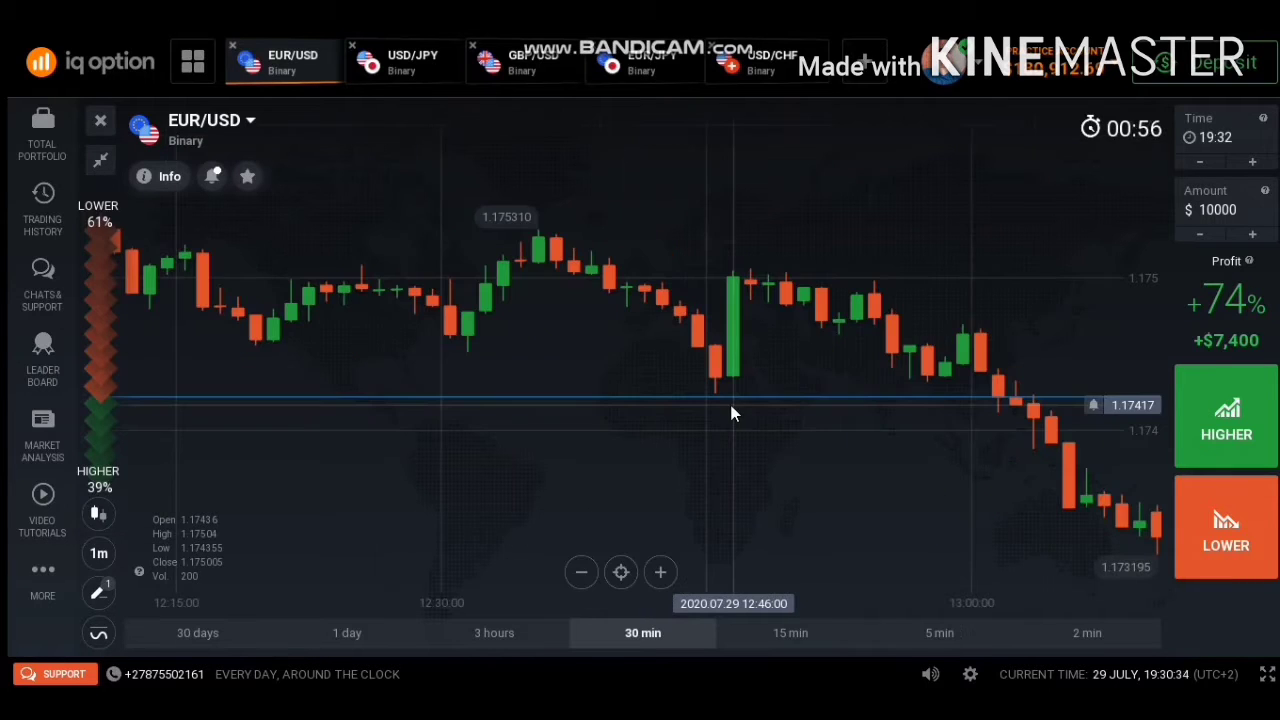
scroll(725, 400, "down", 2)
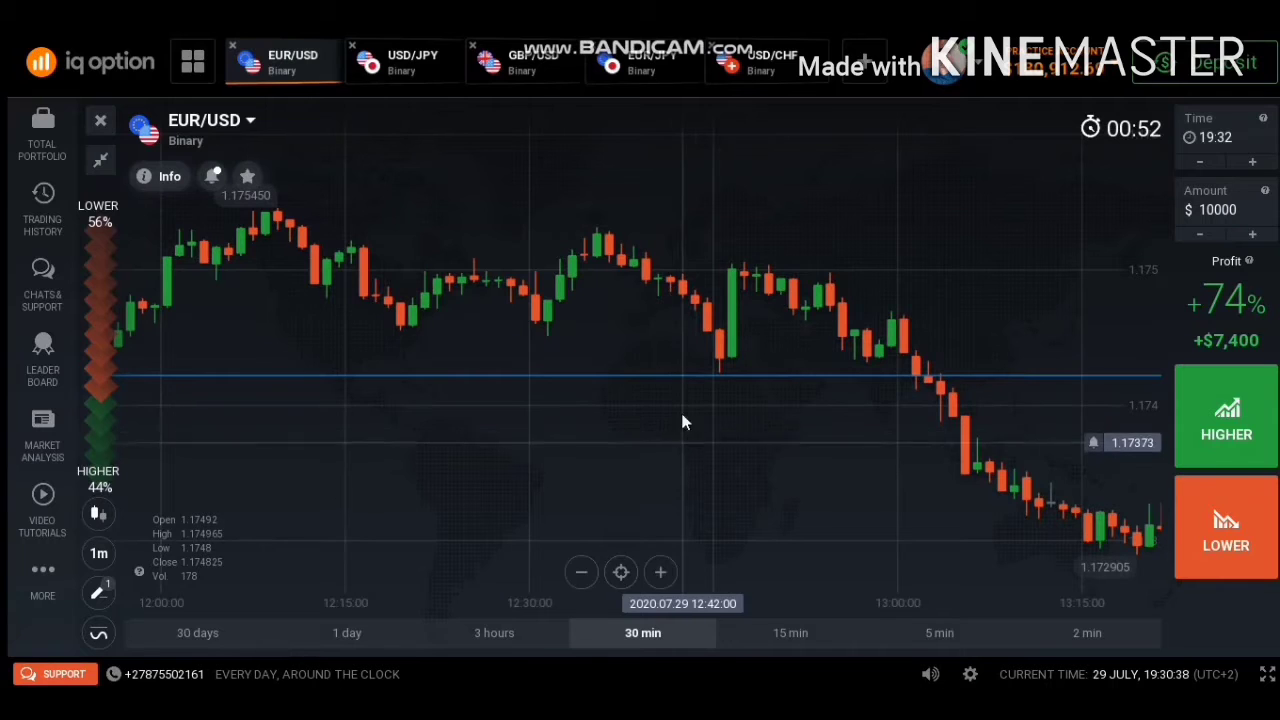
scroll(719, 362, "up", 3)
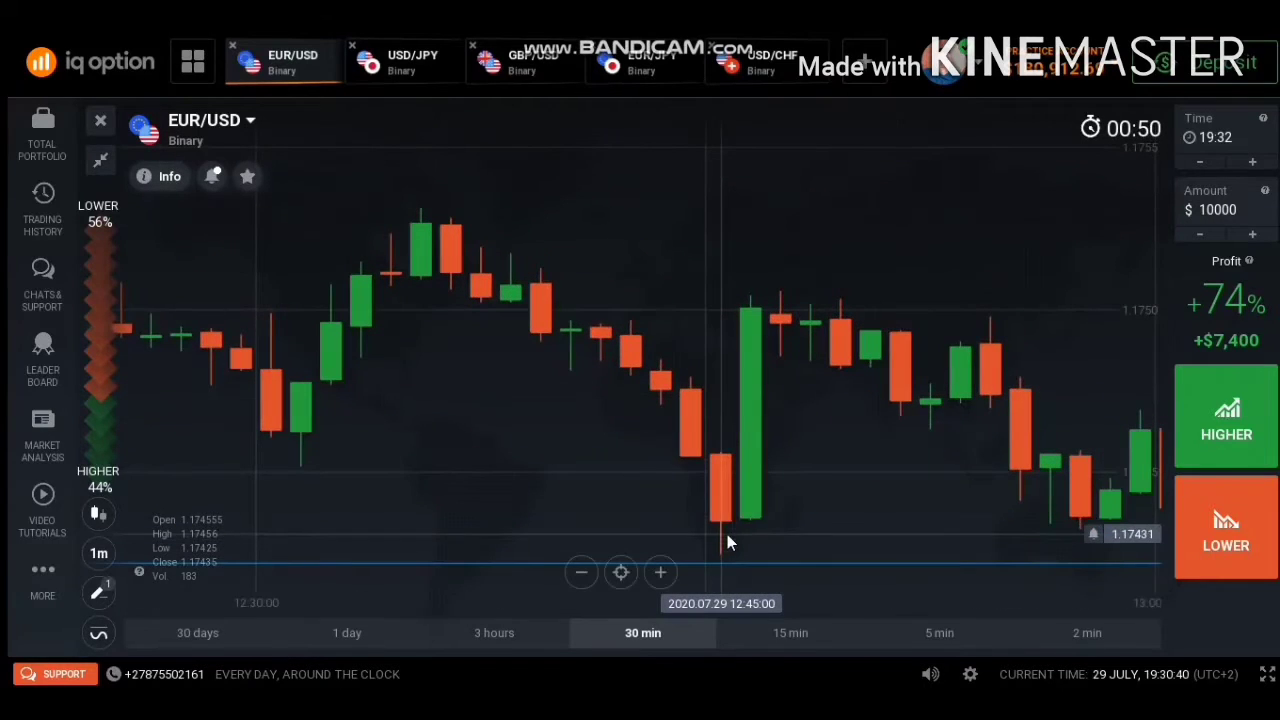
scroll(726, 531, "down", 3)
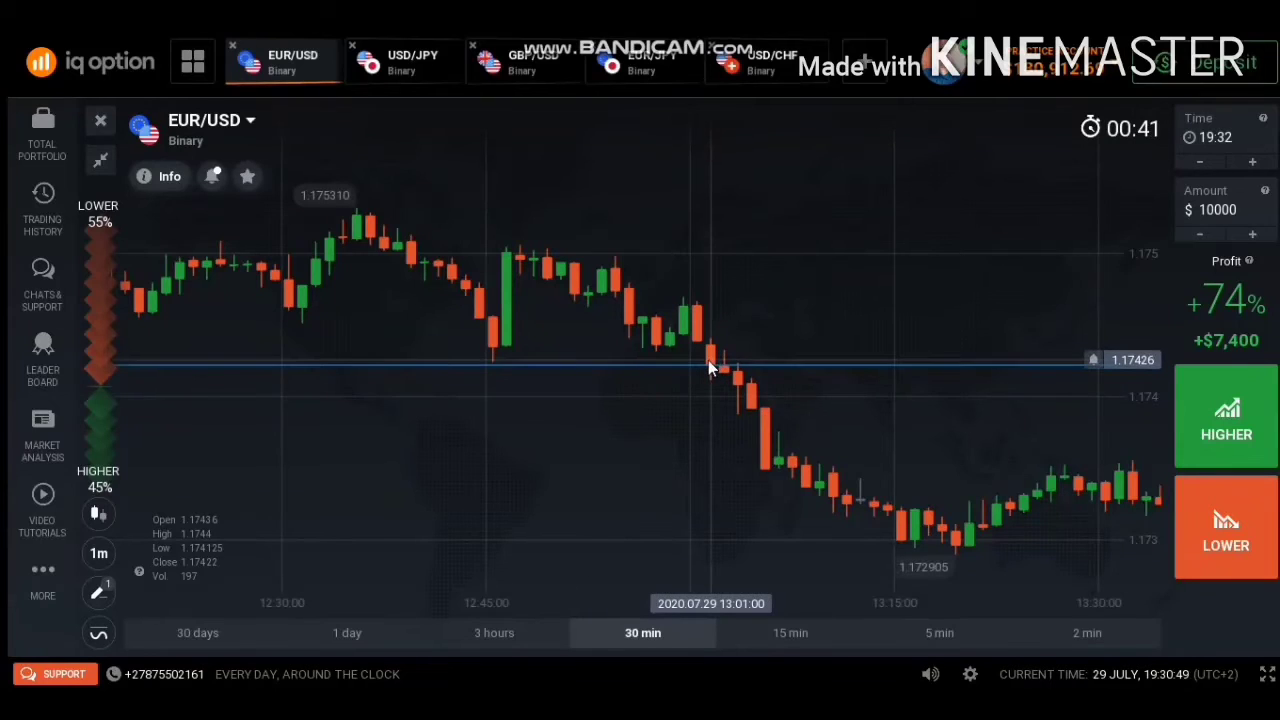
scroll(710, 355, "up", 3)
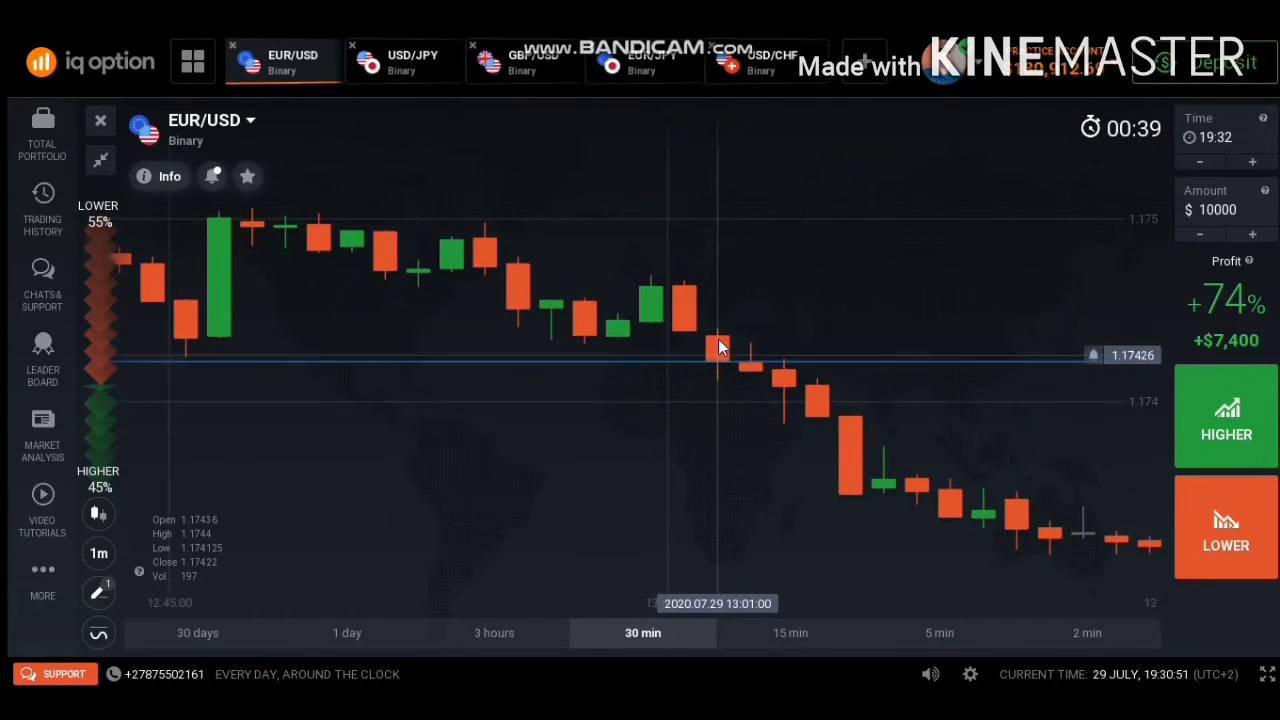
scroll(717, 350, "down", 2)
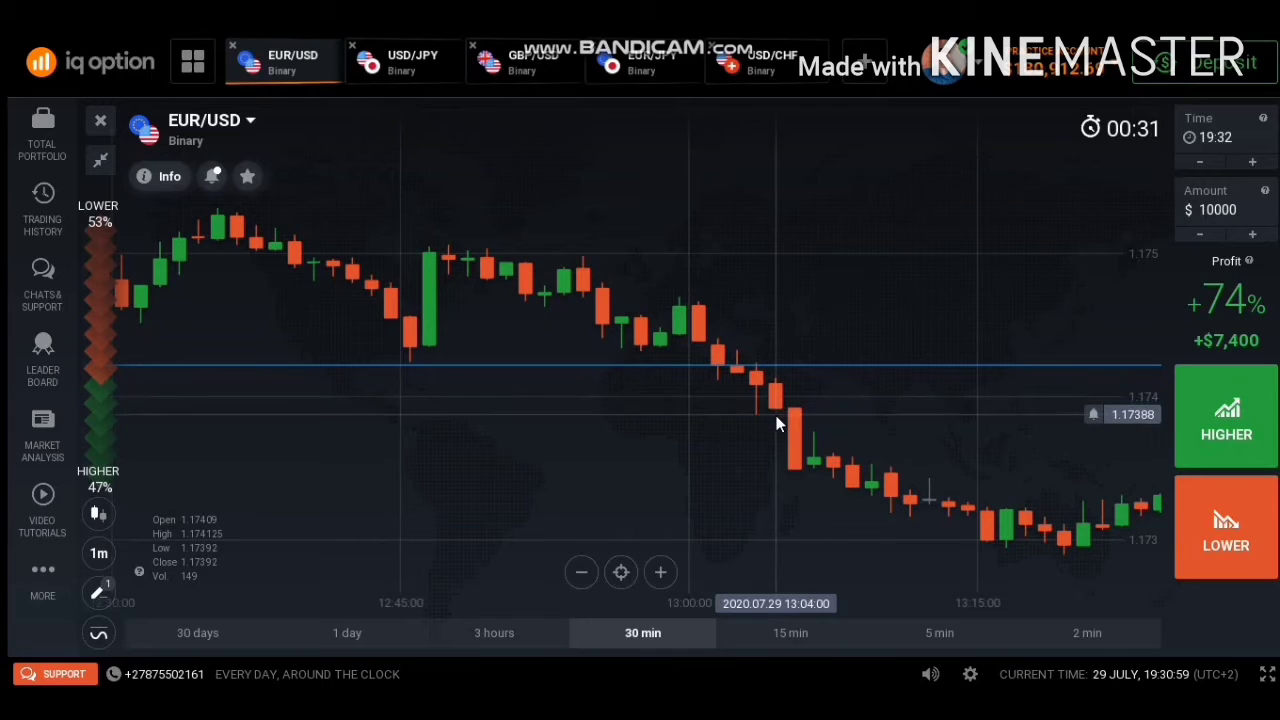
scroll(776, 423, "down", 1)
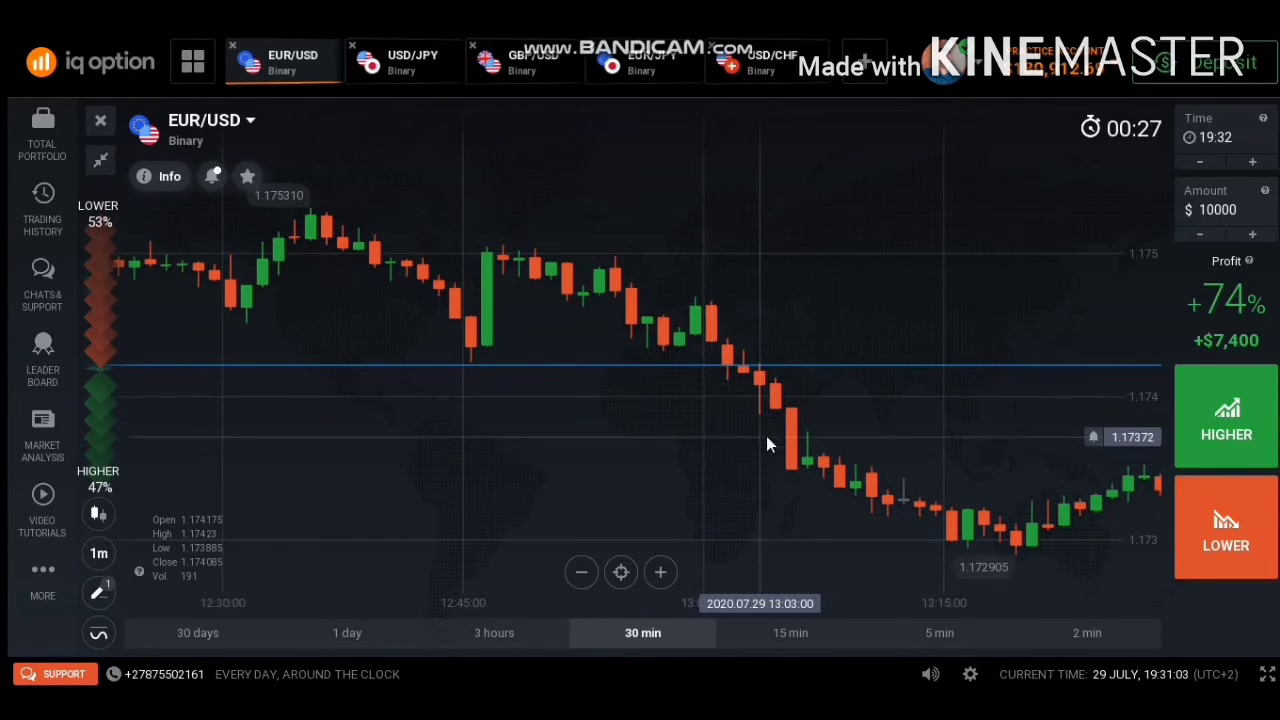
scroll(757, 433, "down", 1)
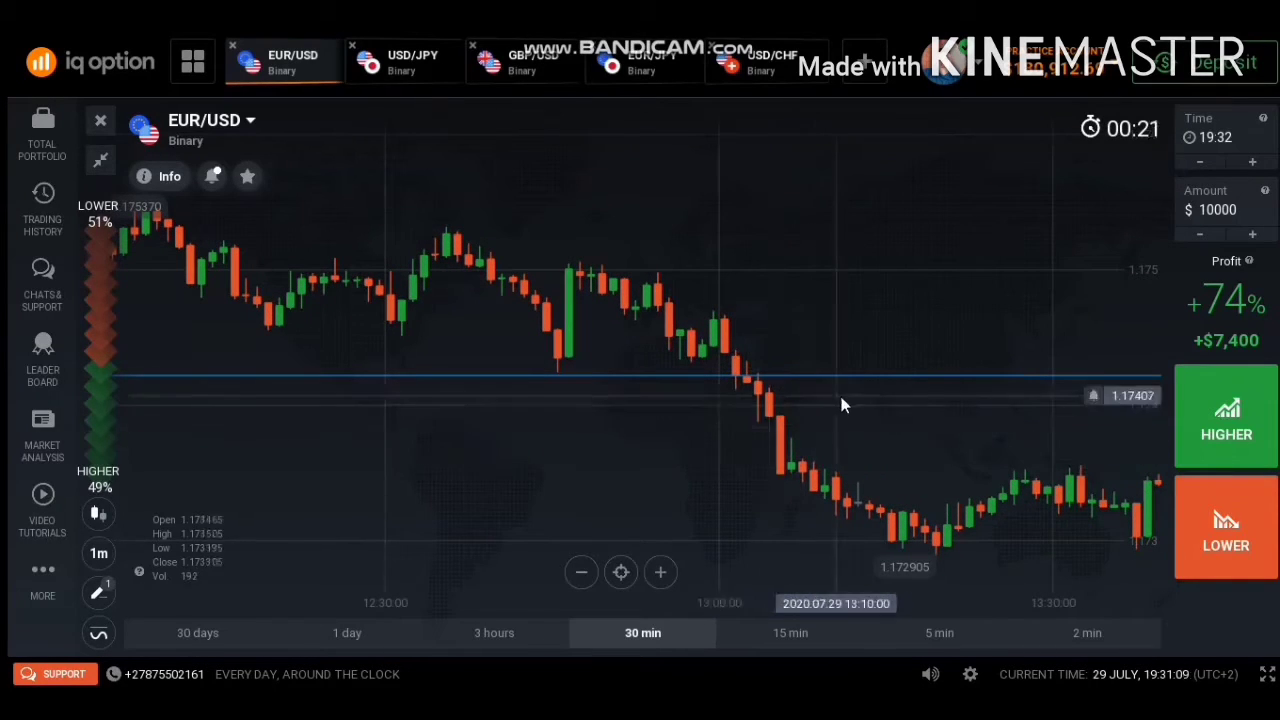
- Review the overall EUR/USD move from the line's price level up to the current price
scroll(842, 405, "down", 2)
left_click_drag(859, 397, 475, 397)
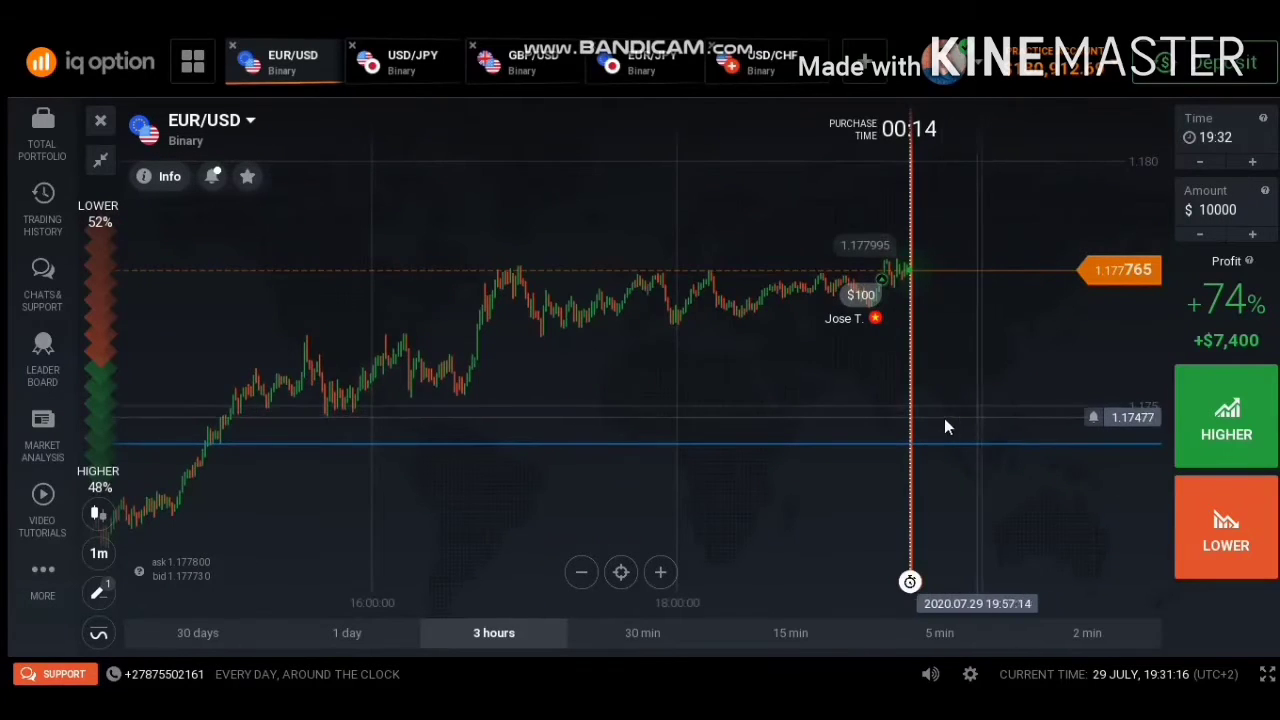
scroll(940, 420, "down", 1)
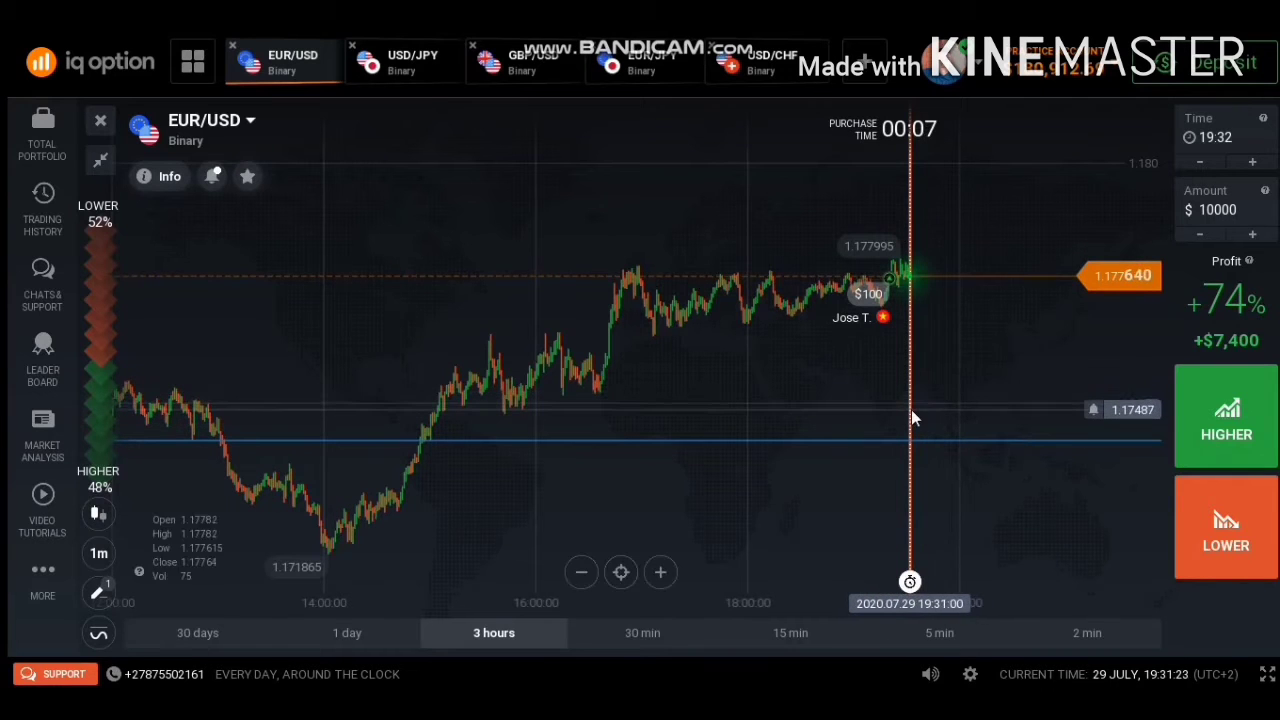
scroll(912, 405, "up", 2)
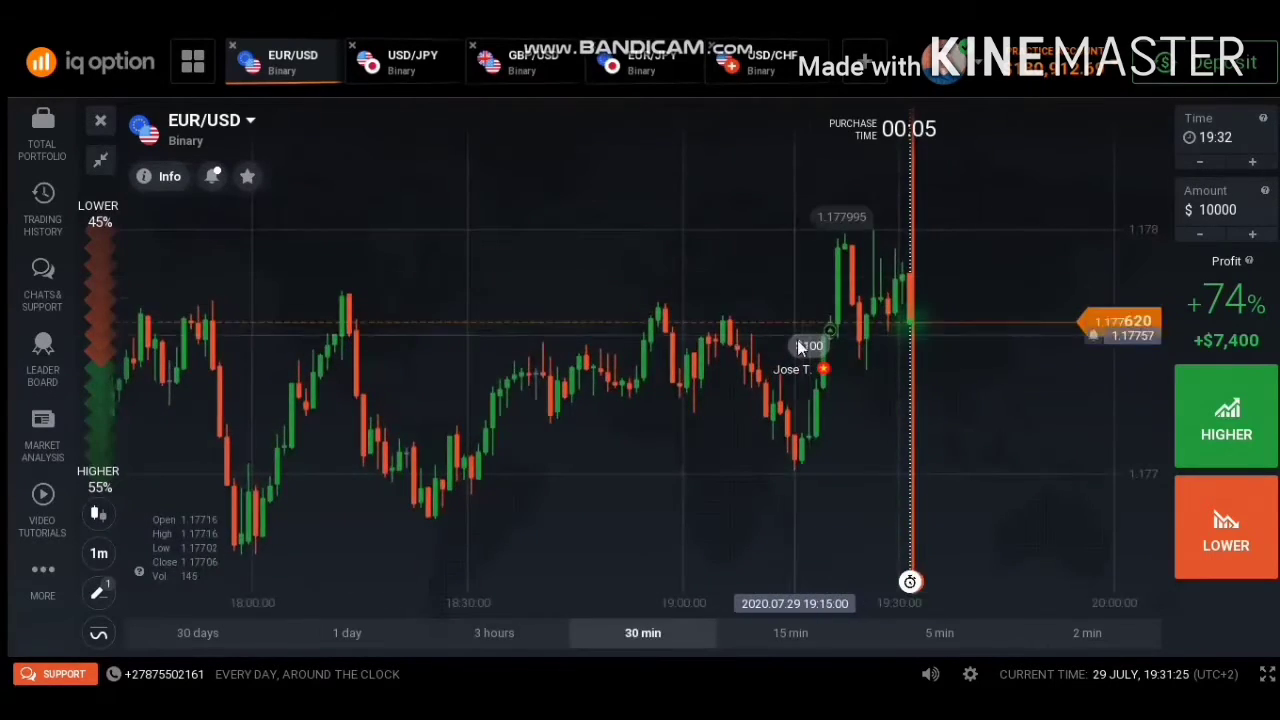
scroll(645, 460, "down", 2)
scroll(811, 437, "up", 2)
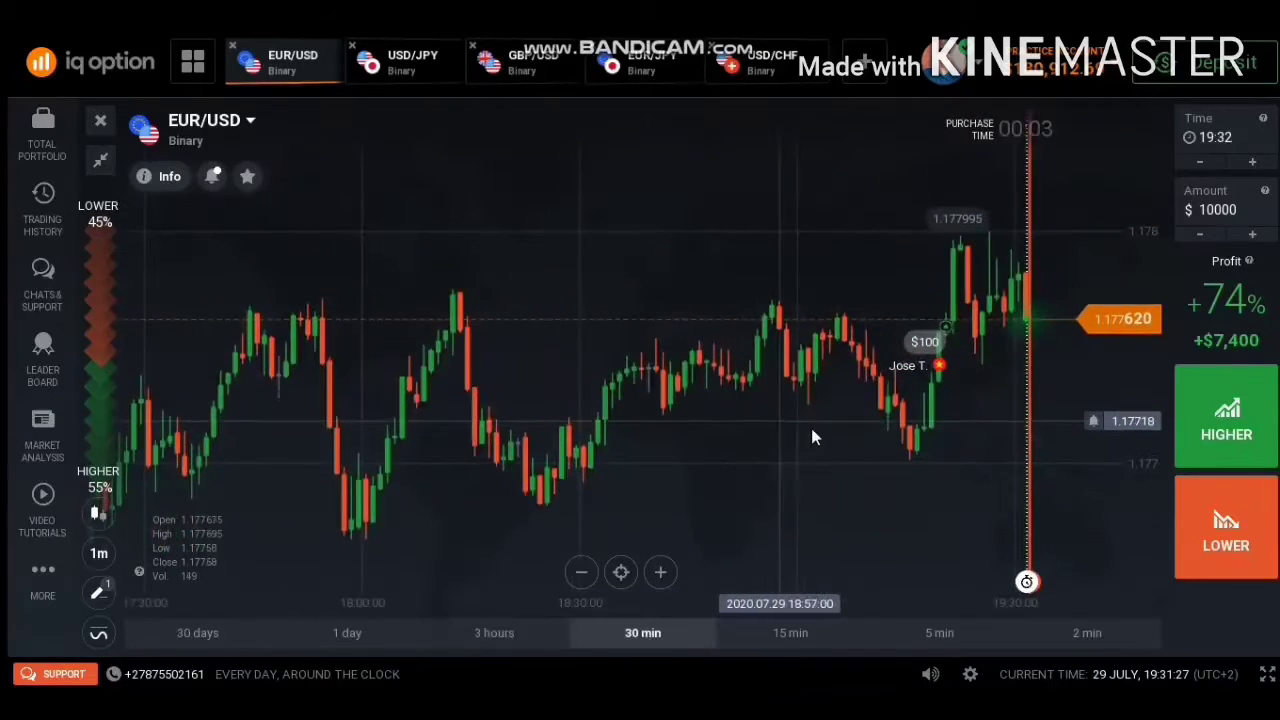
- Add a second horizontal line at 1.17546 along the EUR/USD swing highs between 11:00 and 12:30
left_click_drag(811, 437, 740, 434)
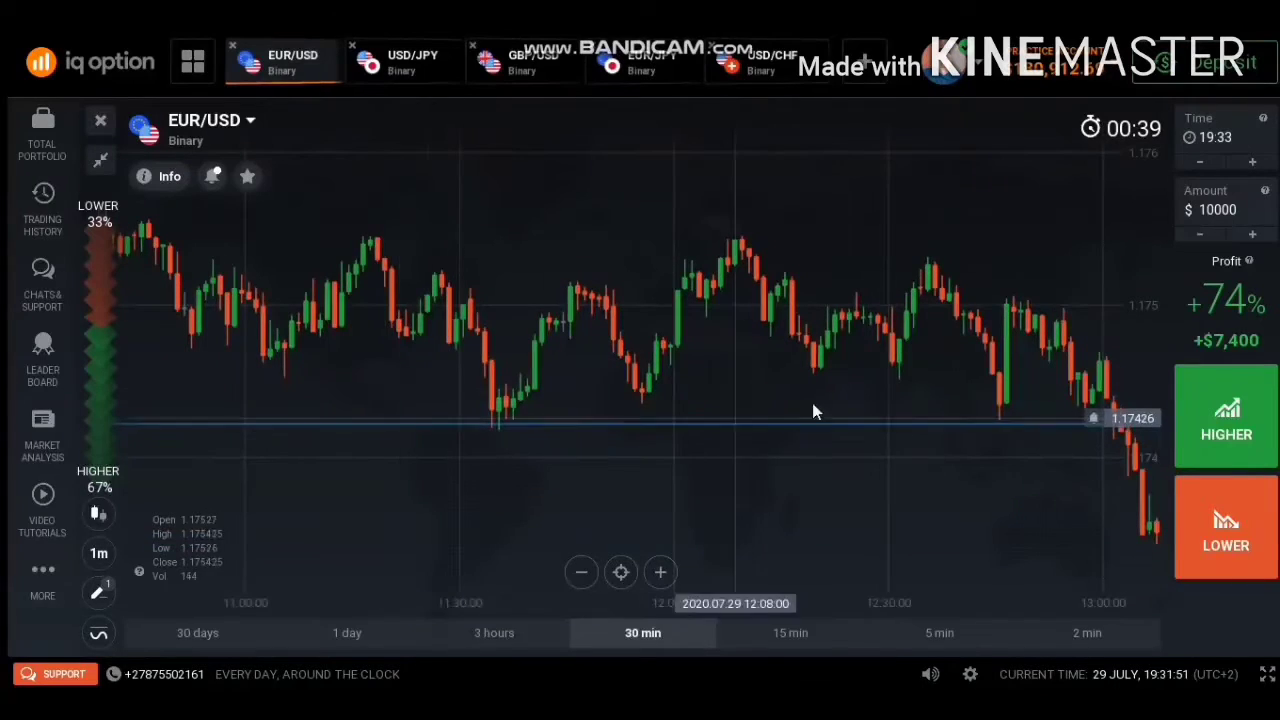
left_click(99, 596)
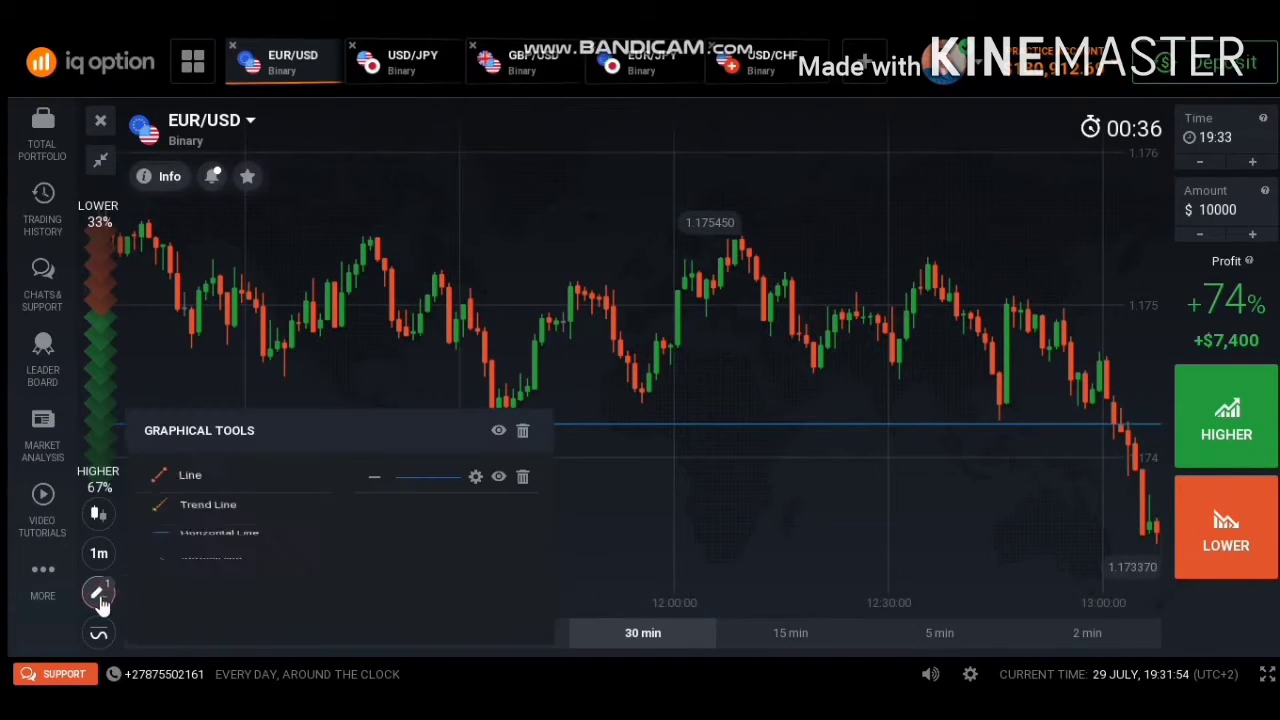
left_click(185, 540)
left_click(710, 237)
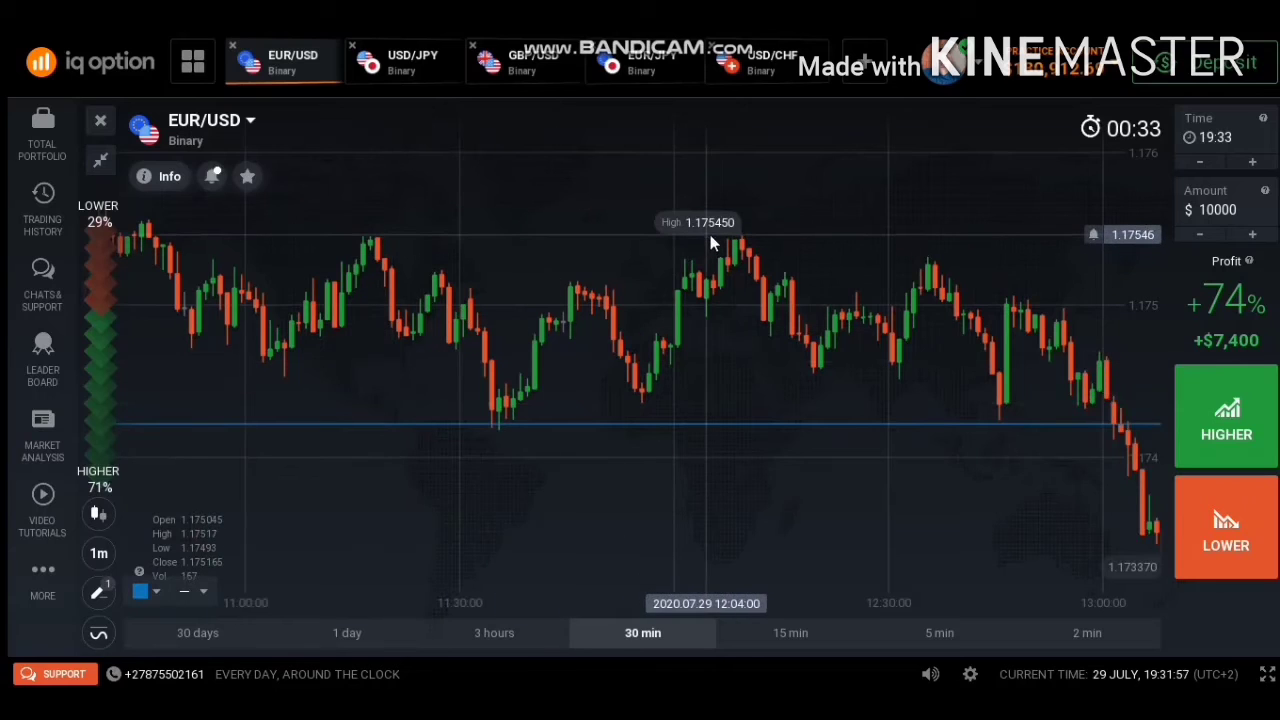
left_click(620, 235)
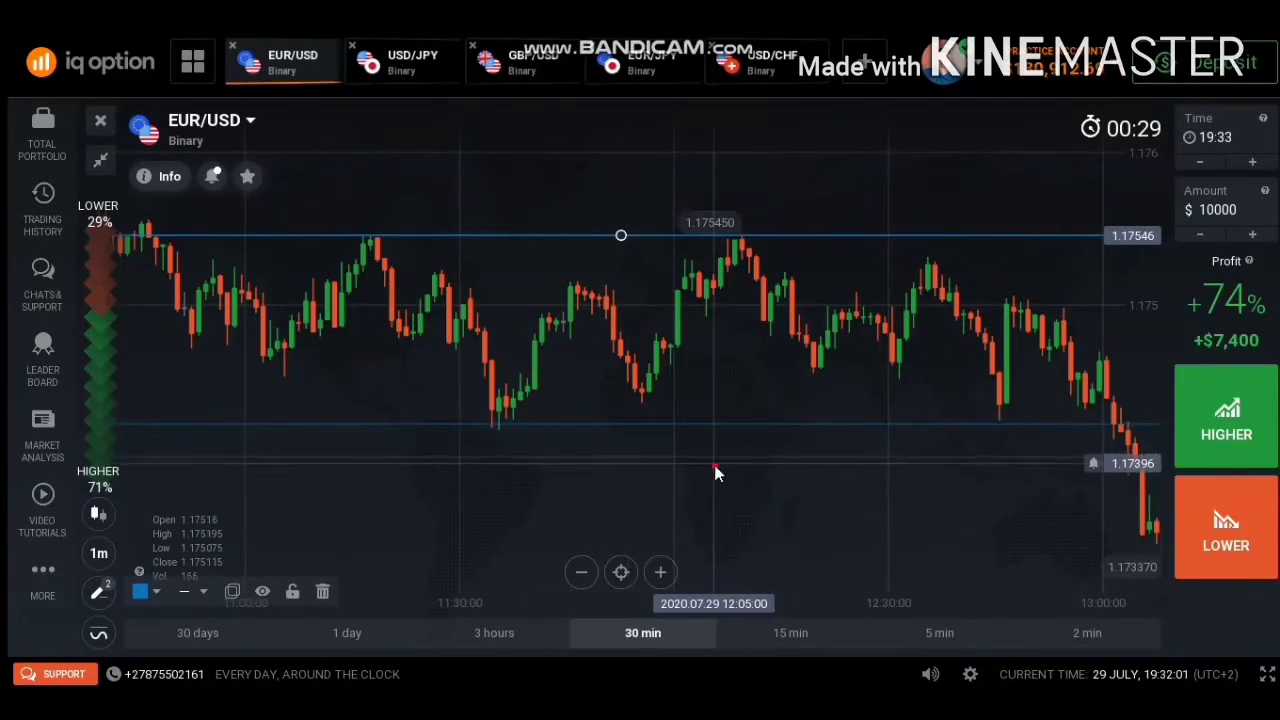
left_click(715, 473)
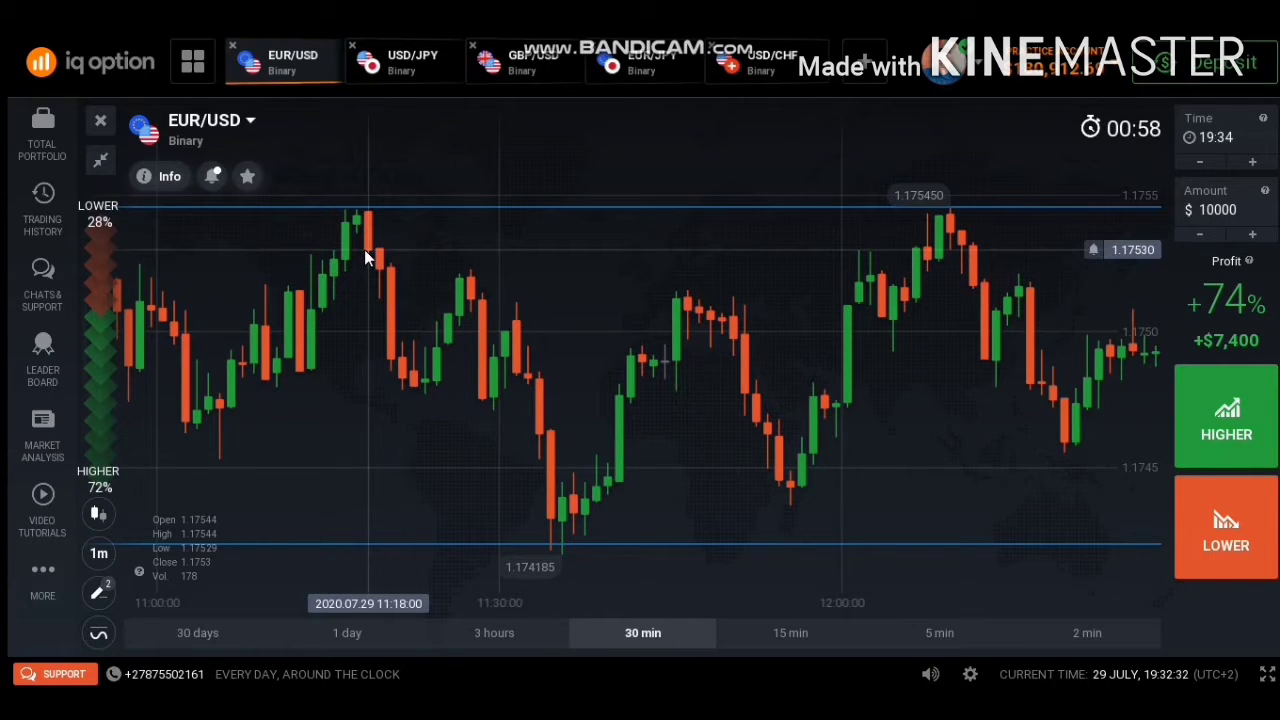
- Examine how the EUR/USD swing highs and lows between 11:00 and 12:30 meet the upper and lower horizontal lines
scroll(385, 255, "up", 3)
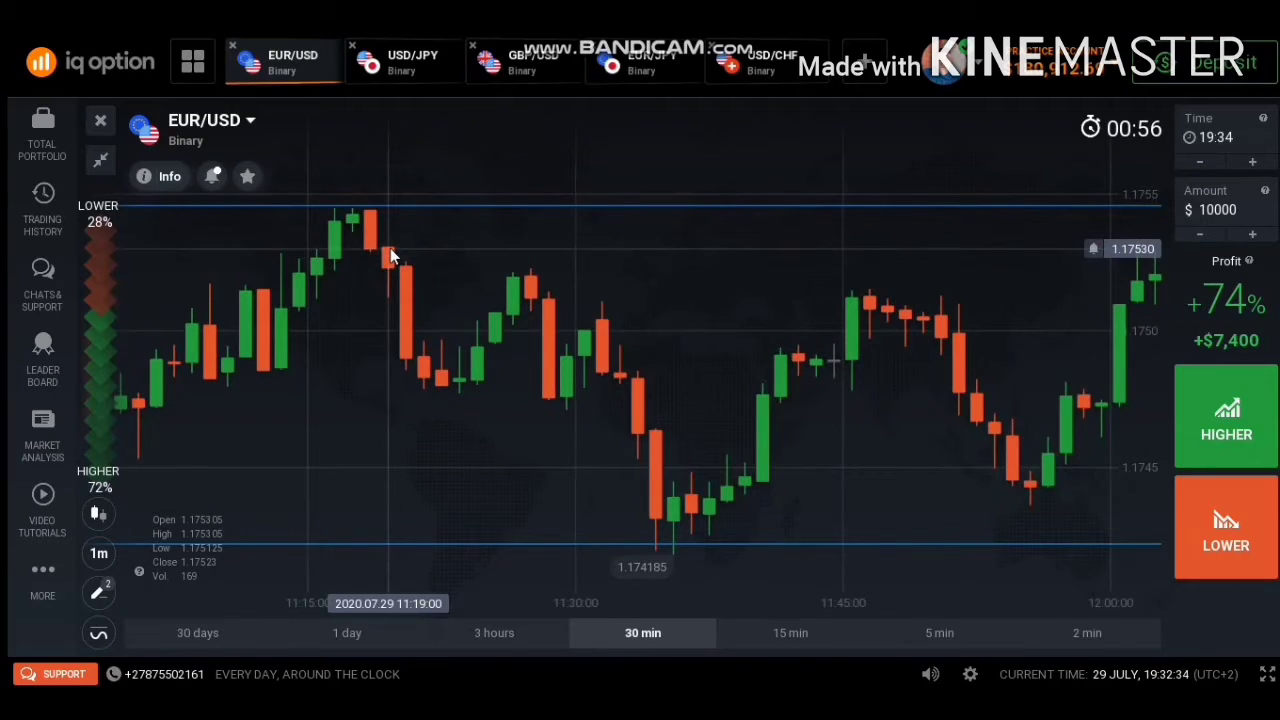
scroll(390, 252, "down", 2)
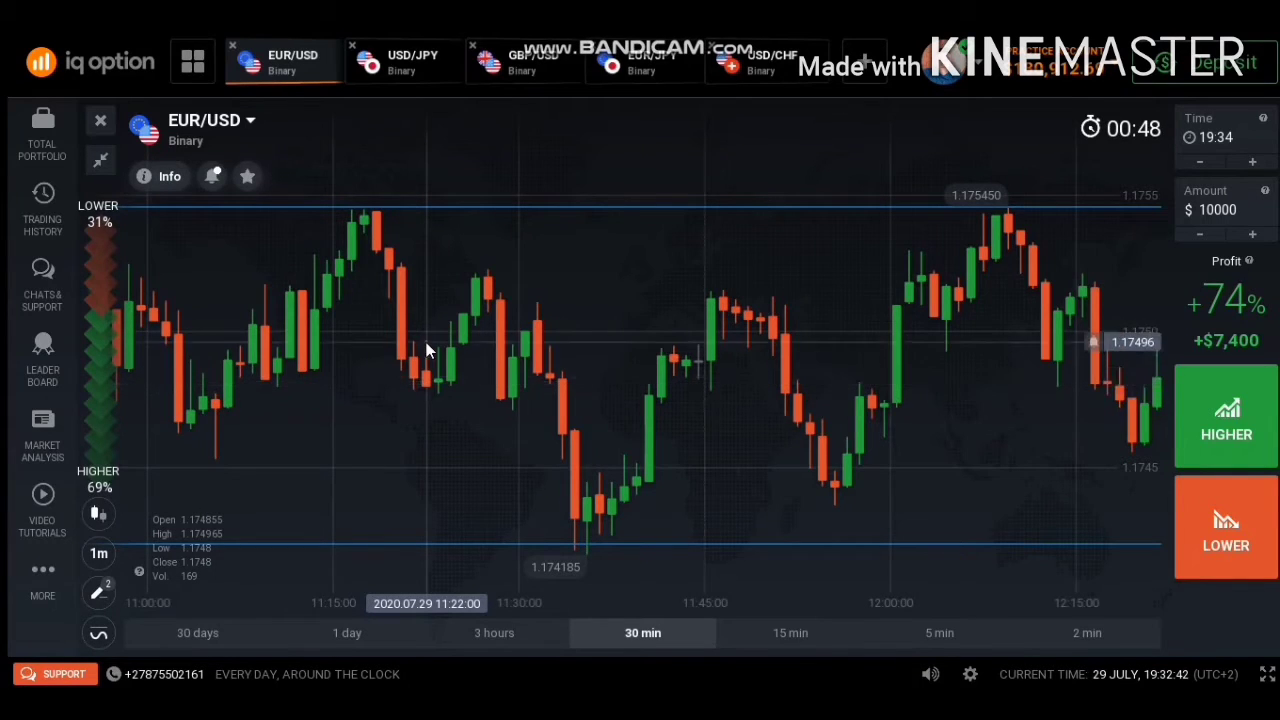
scroll(475, 480, "down", 2)
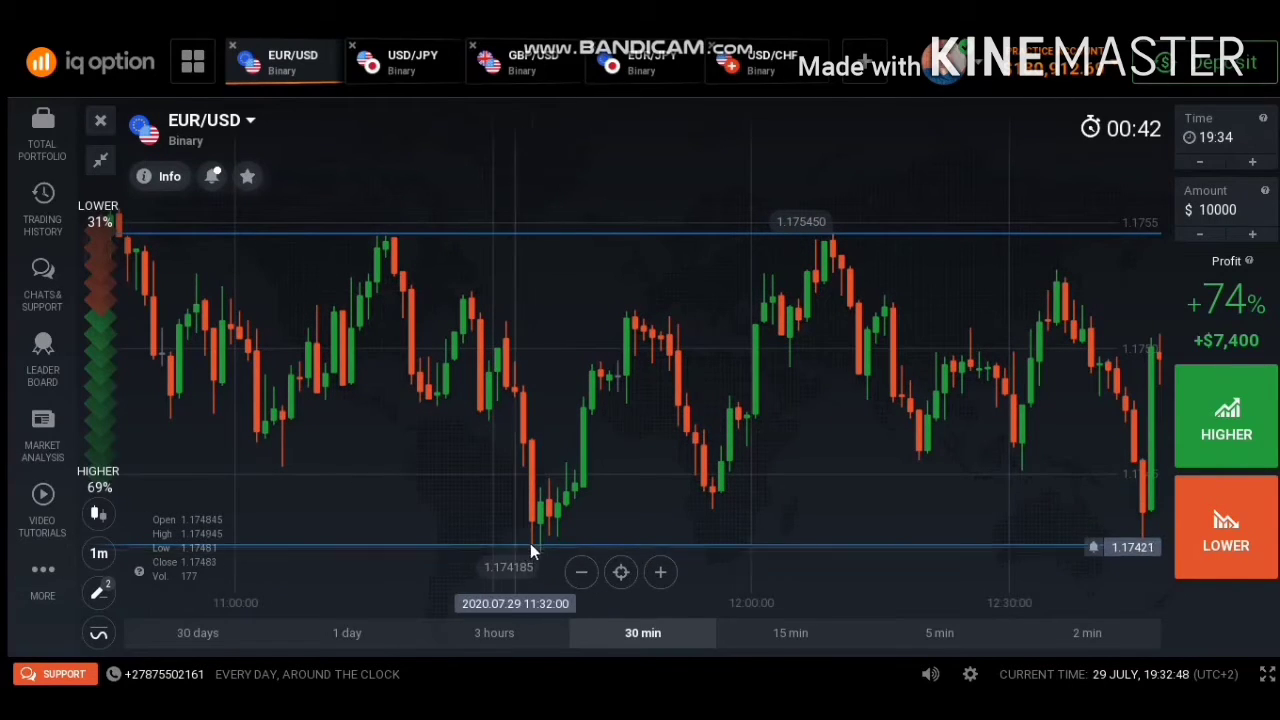
scroll(530, 510, "down", 2)
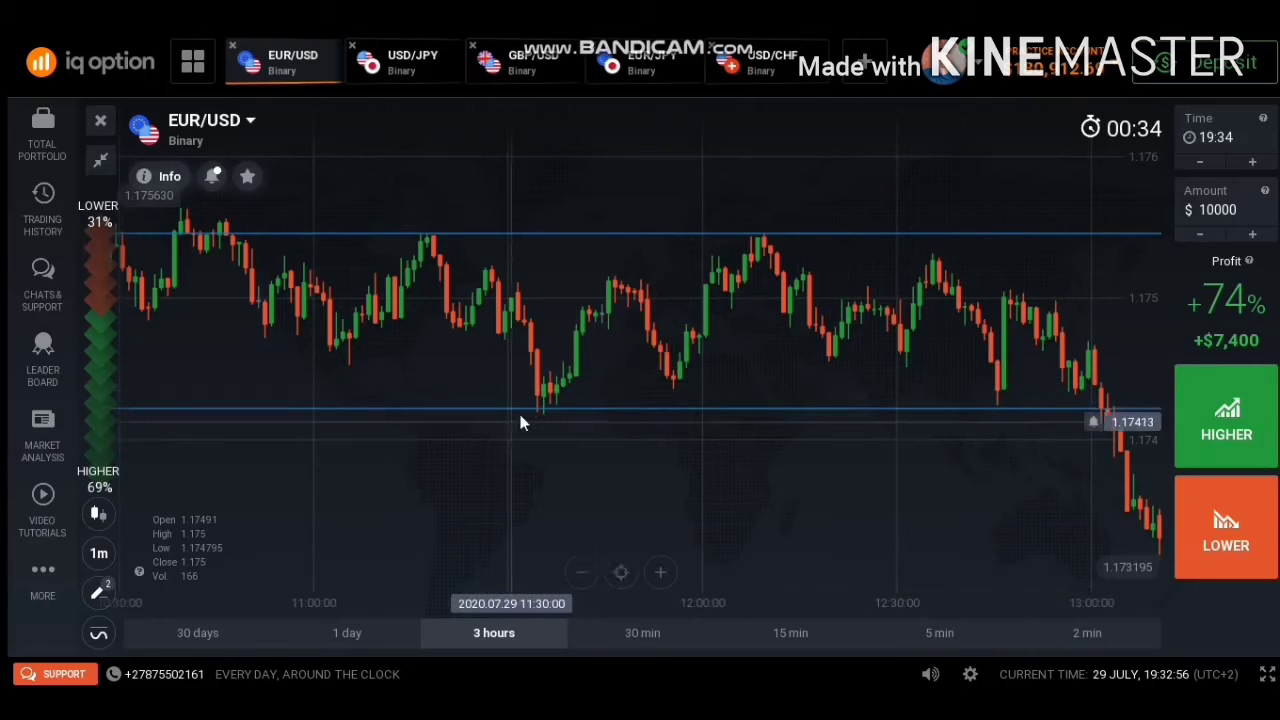
scroll(520, 420, "up", 3)
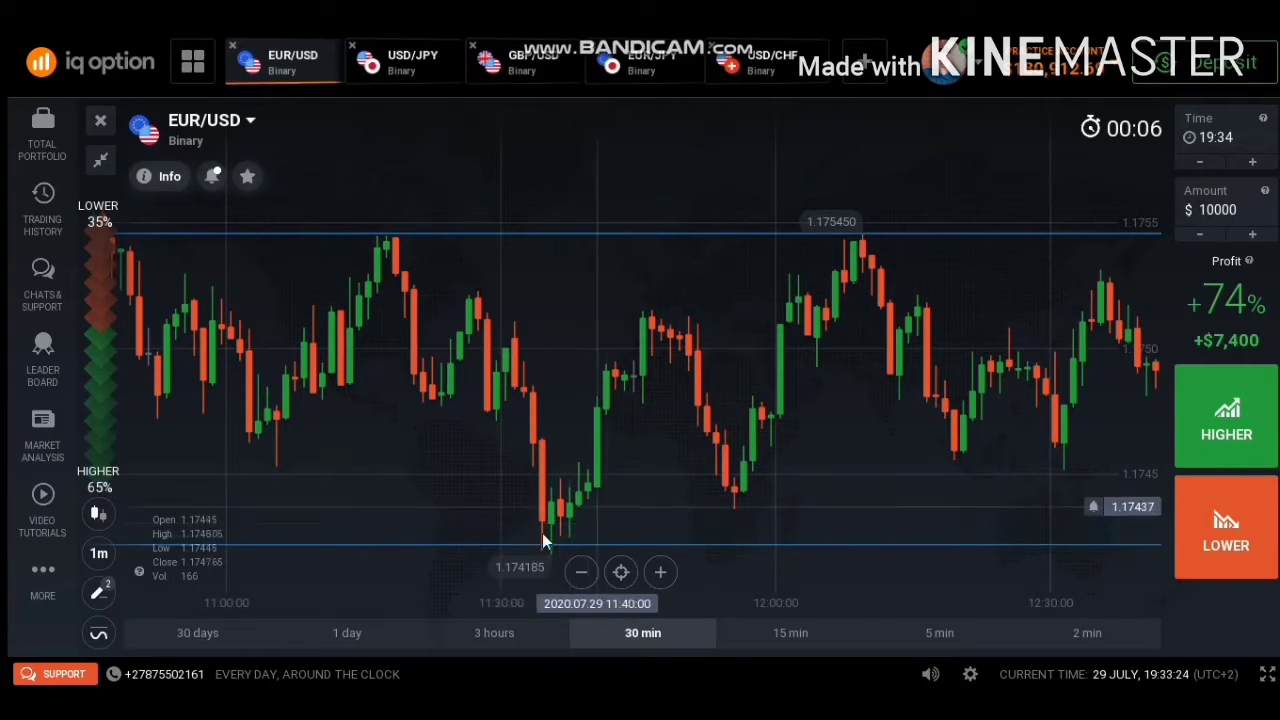
scroll(770, 472, "down", 3)
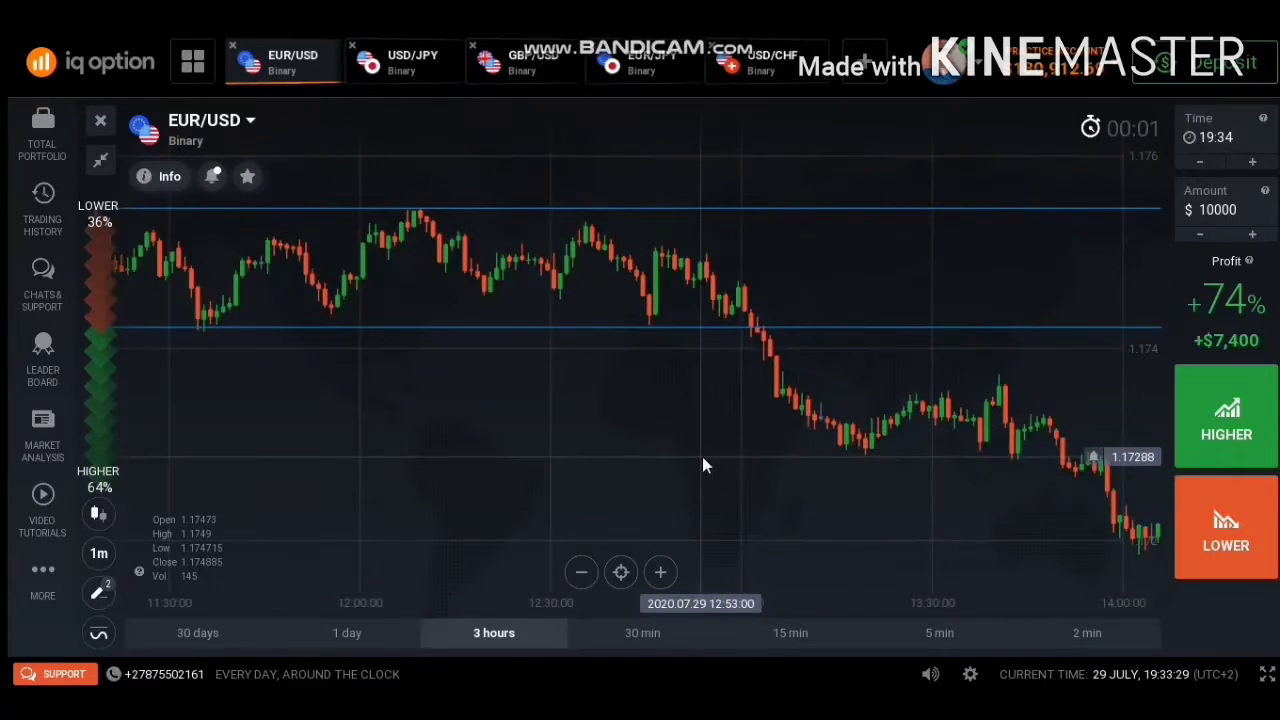
- Examine the candles crossing the lower horizontal line around 13:00 and the price movement through 14:30
scroll(750, 455, "up", 3)
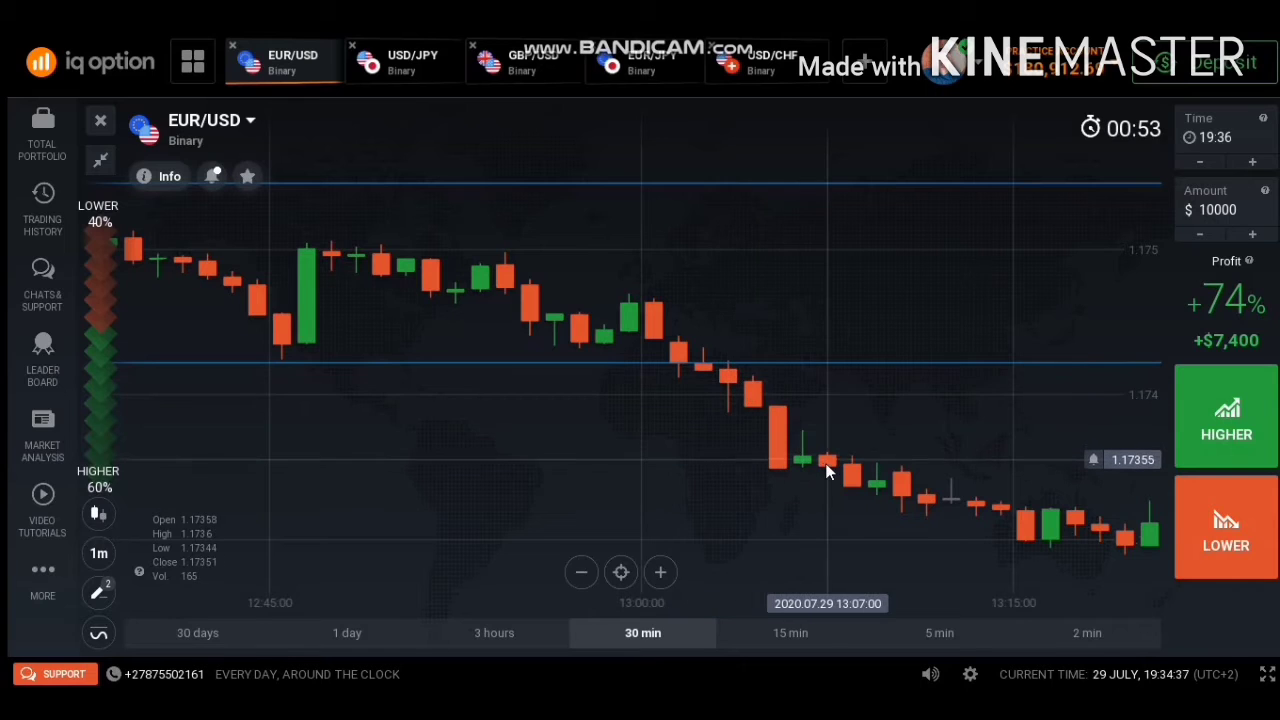
scroll(827, 472, "down", 2)
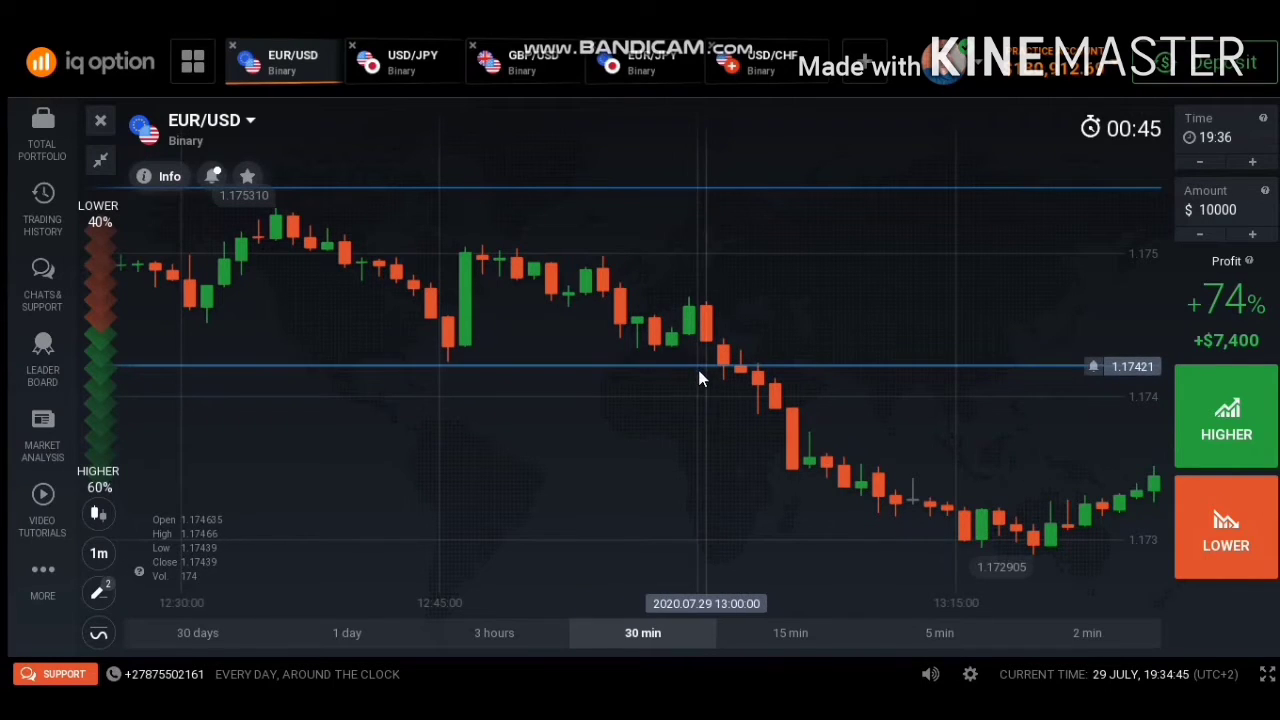
scroll(800, 380, "down", 2)
left_click_drag(903, 363, 557, 366)
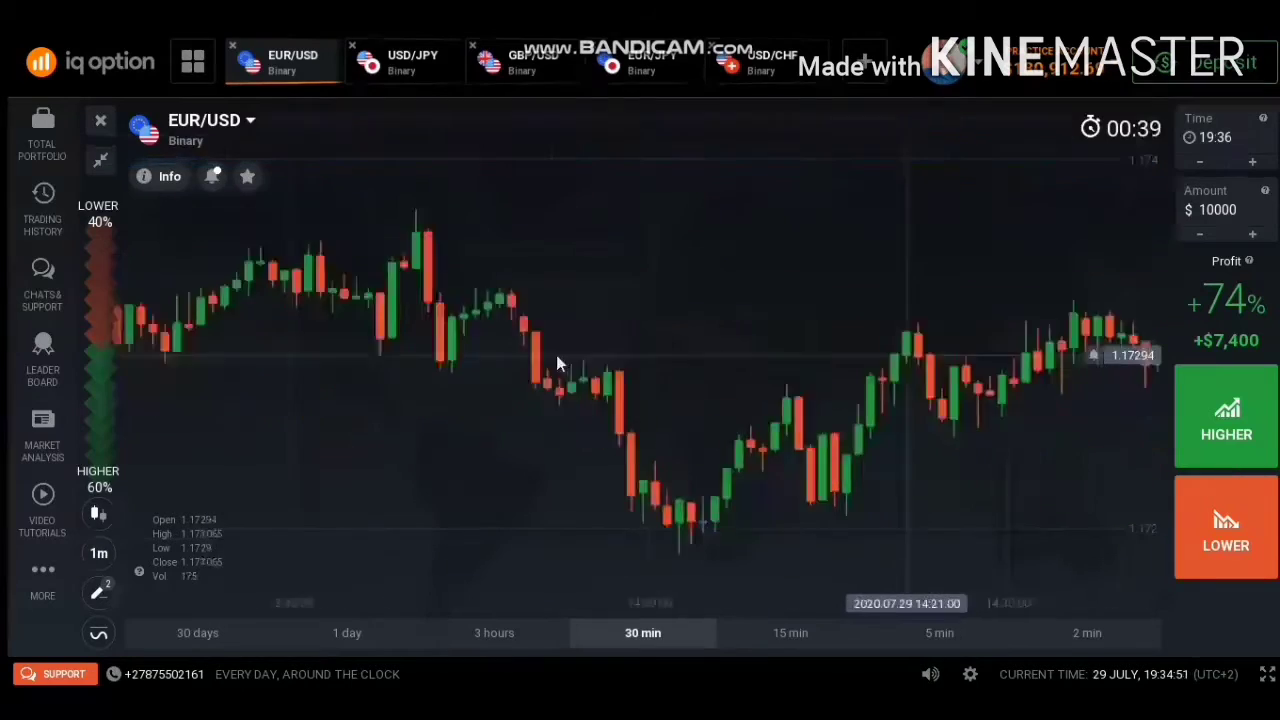
scroll(810, 360, "down", 2)
left_click_drag(886, 371, 583, 406)
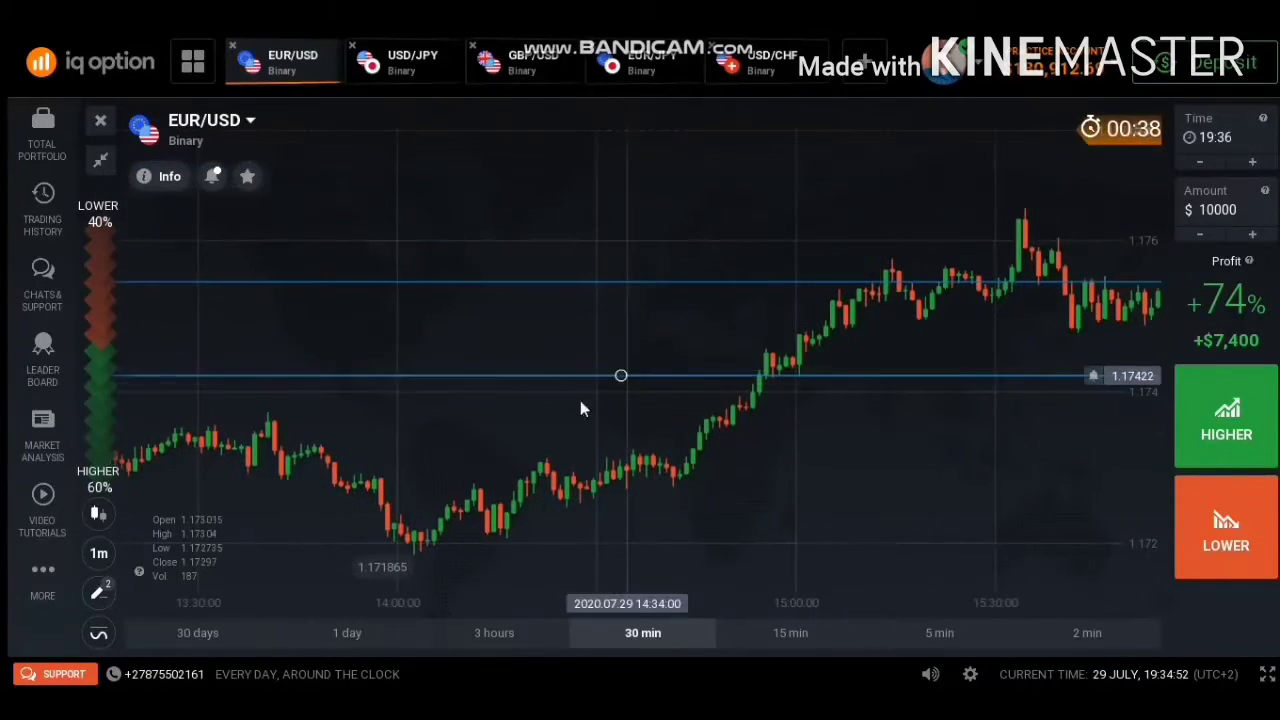
left_click_drag(474, 386, 709, 374)
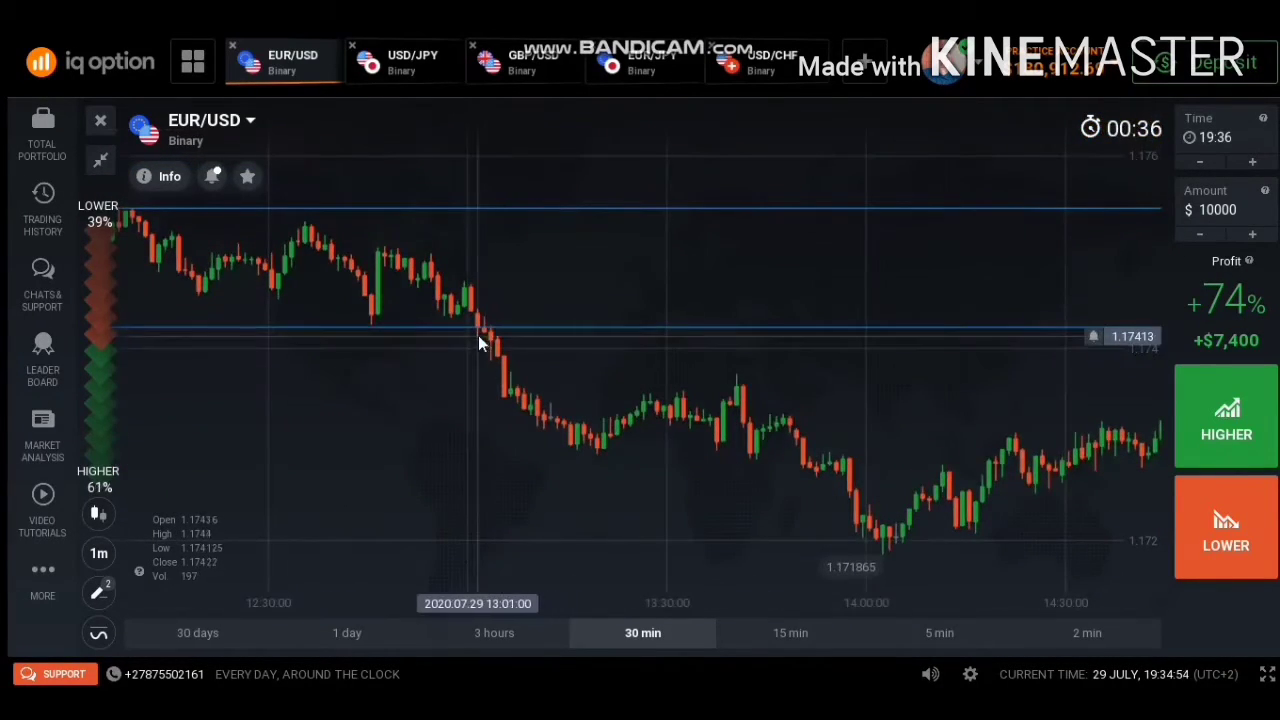
left_click_drag(848, 371, 249, 420)
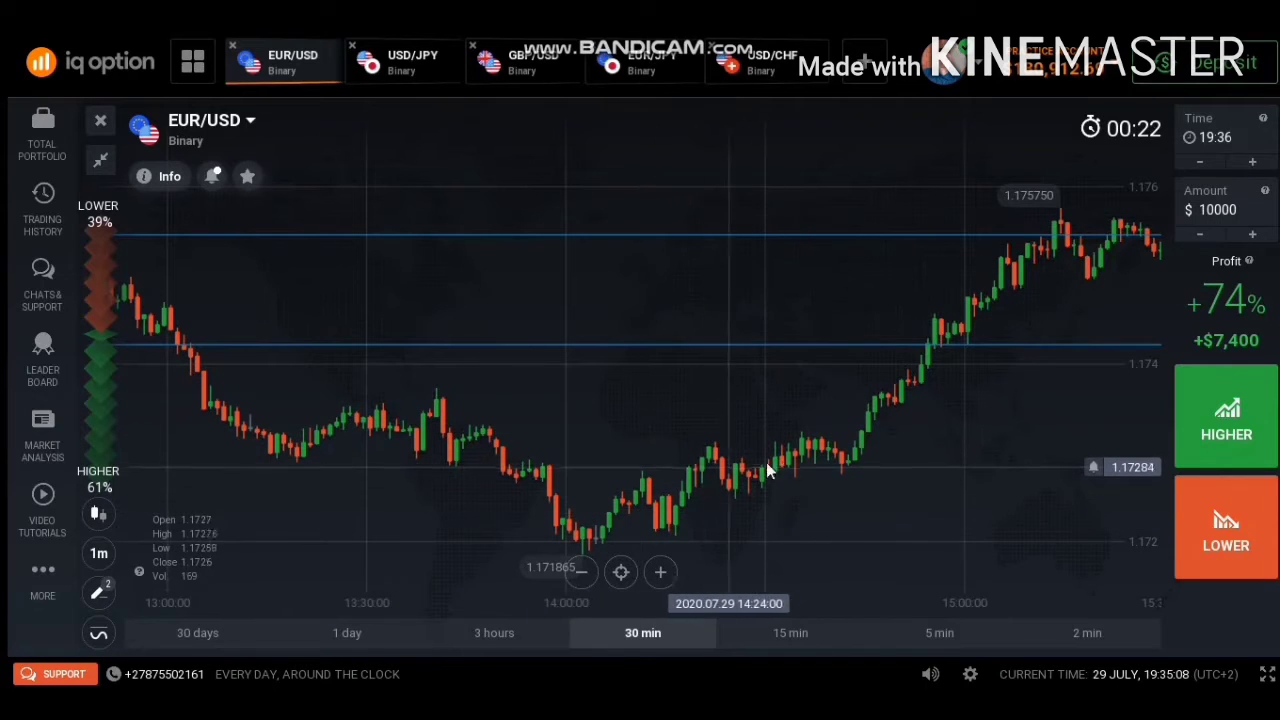
- Examine how the candles between about 14:45 and 15:15 cross the lower line and approach the upper one
scroll(940, 447, "up", 5)
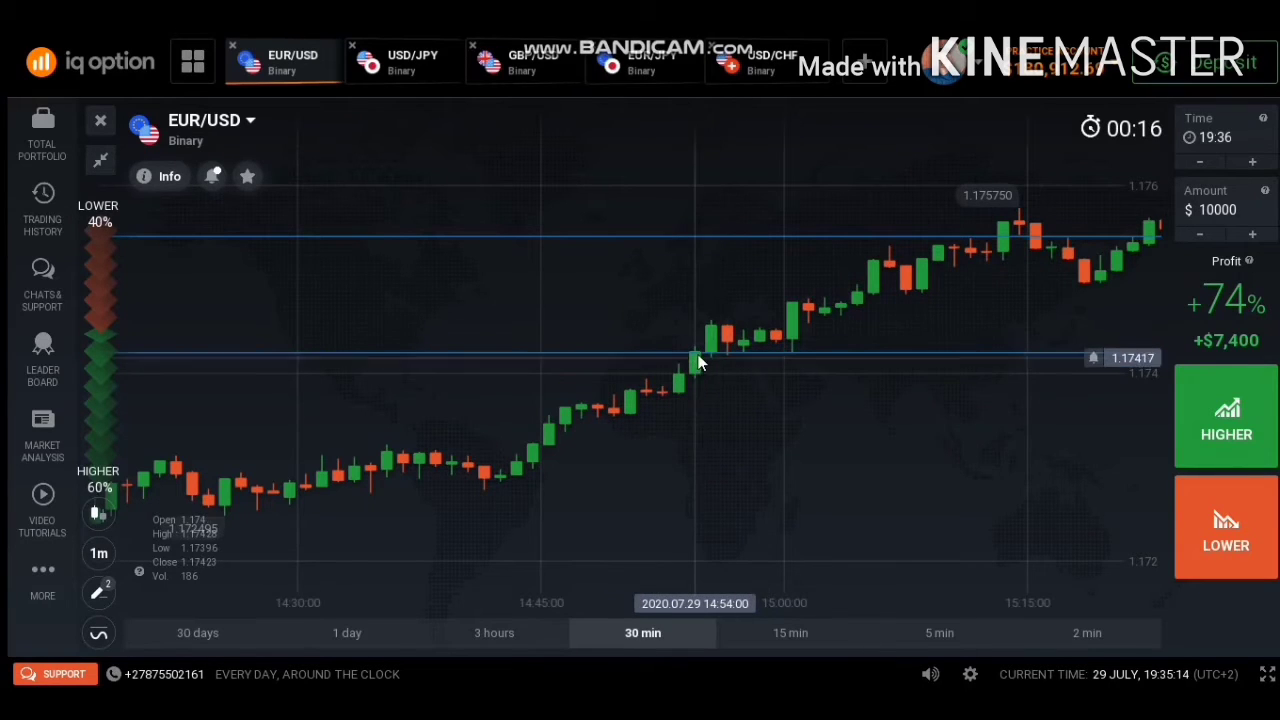
scroll(697, 362, "down", 3)
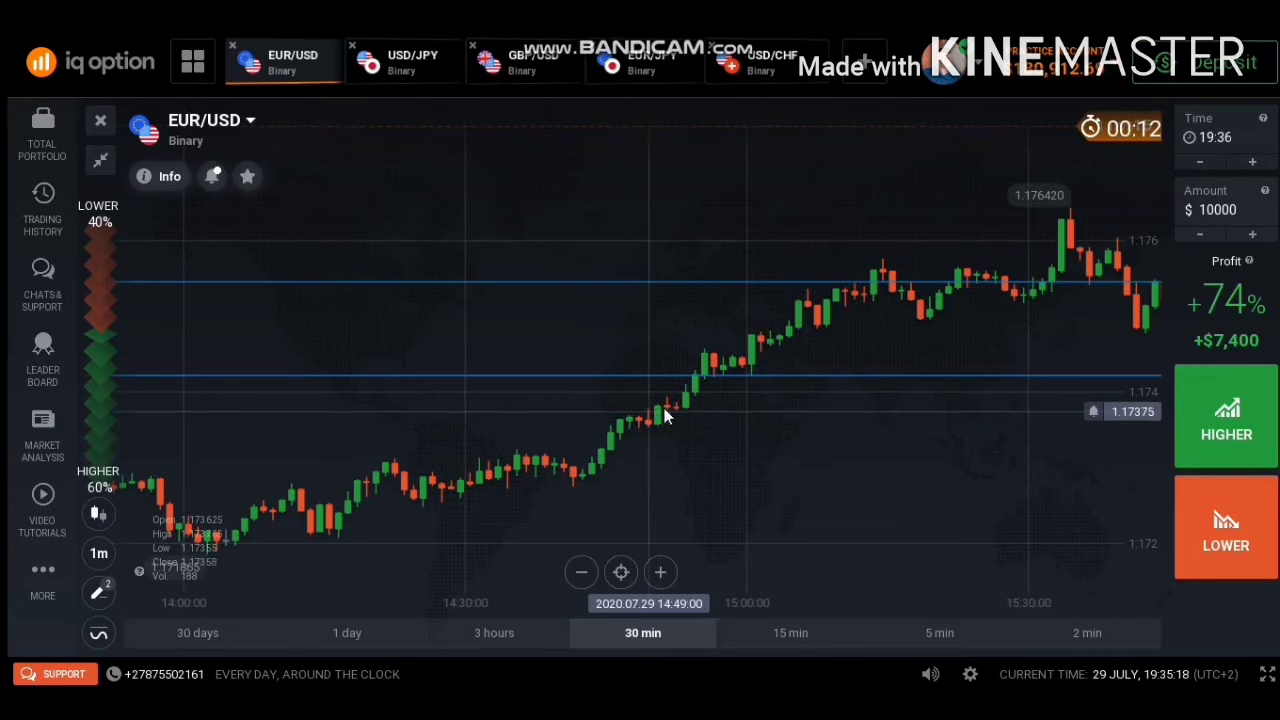
scroll(690, 397, "up", 3)
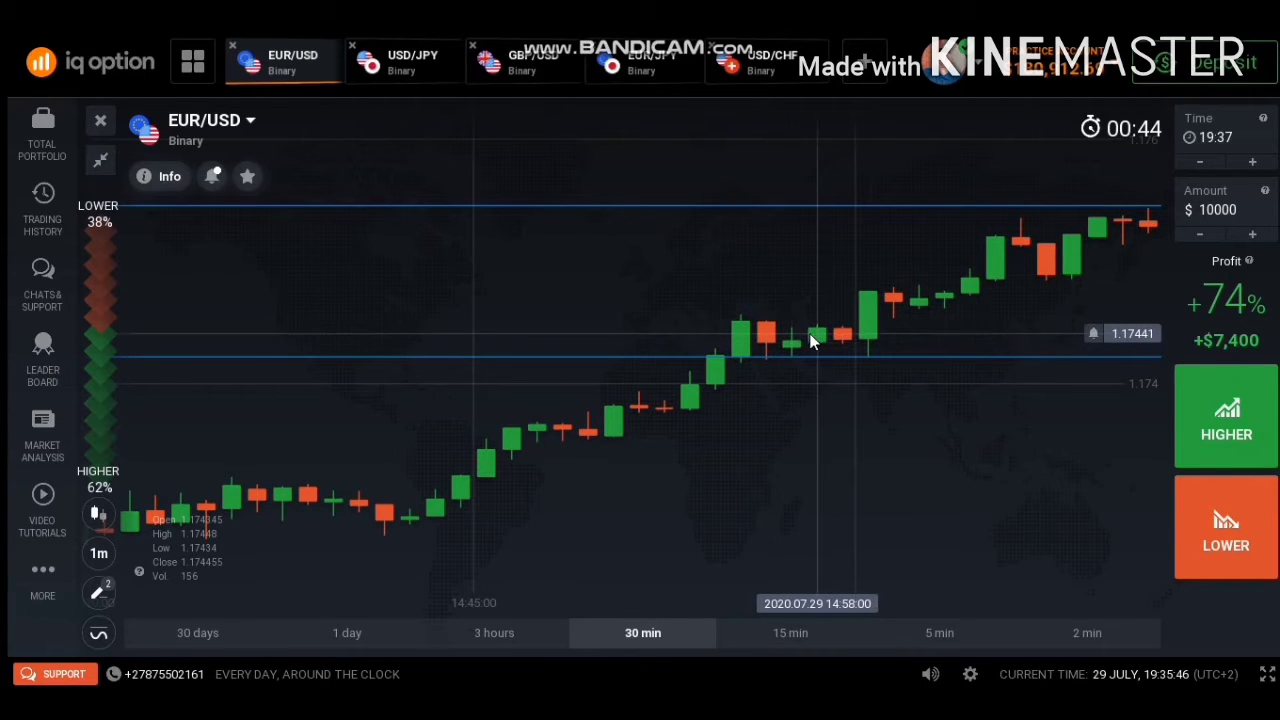
scroll(894, 298, "down", 2)
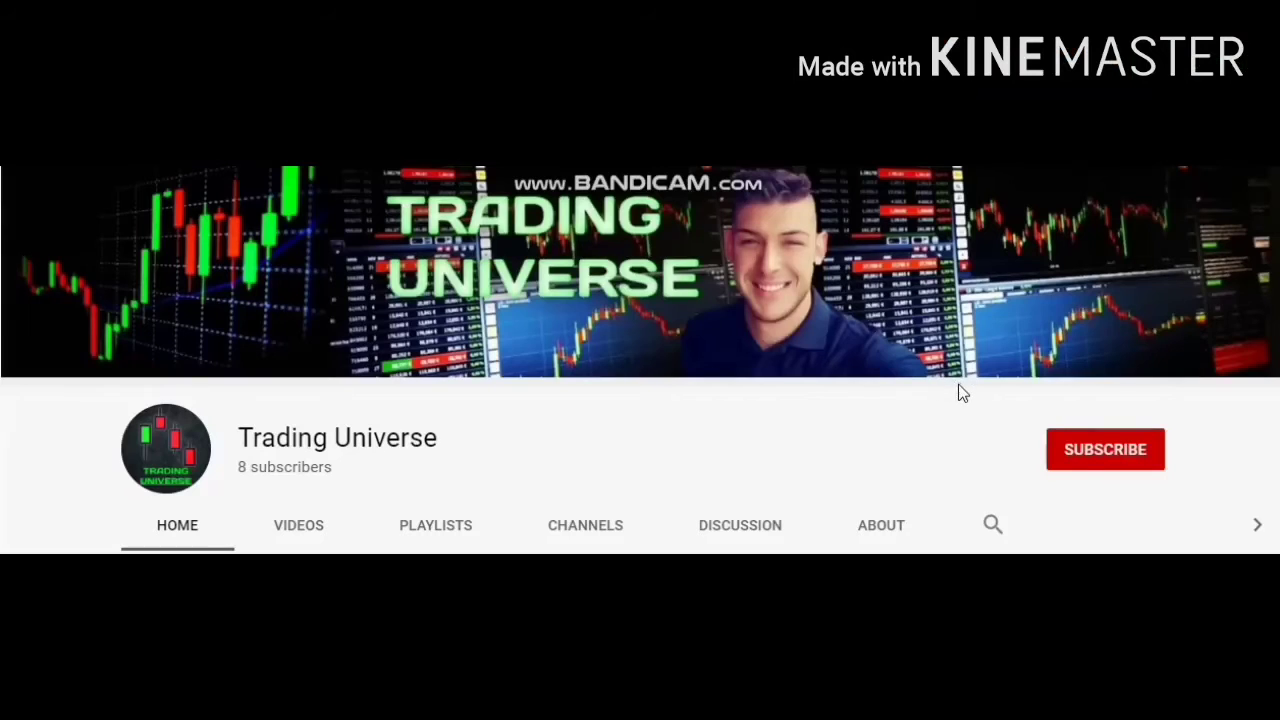
- Switch to the Trading Universe YouTube channel page, subscribe to the channel and set its notifications
left_click(1090, 460)
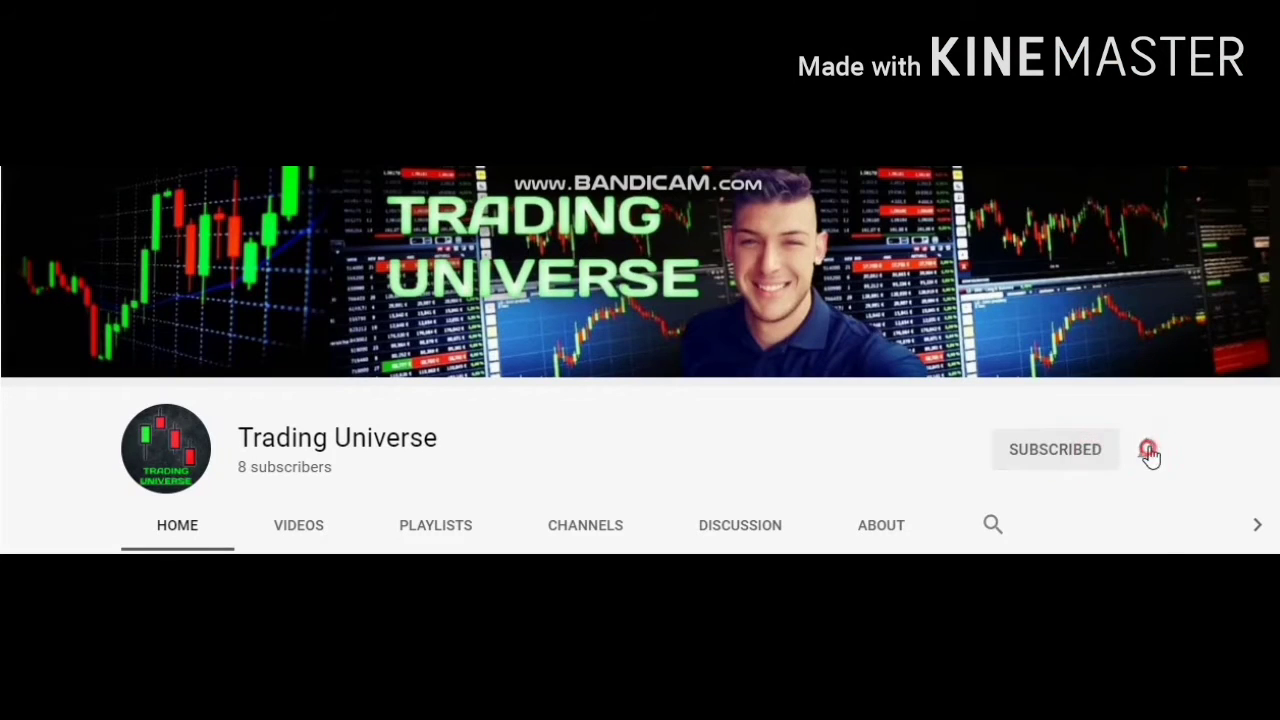
left_click(1148, 452)
left_click(1103, 502)
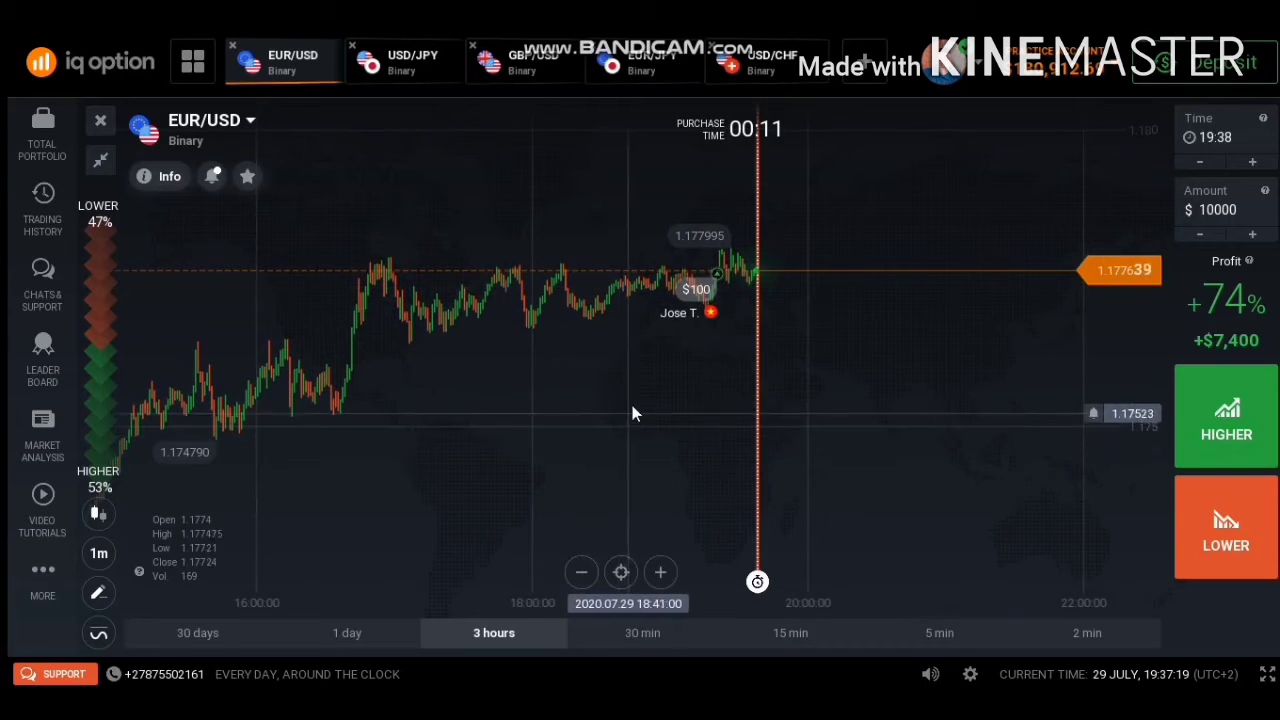
- Place a horizontal line at 1.17800 along the most recent EUR/USD swing high
left_click(98, 592)
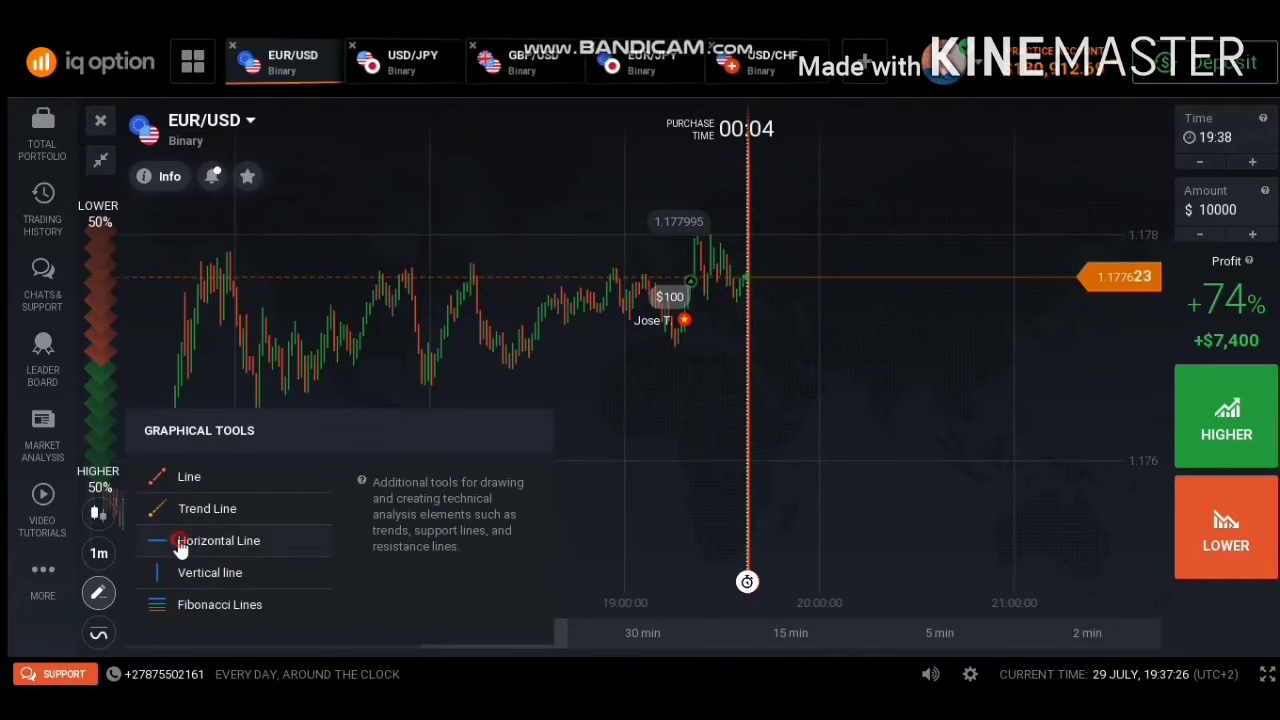
left_click(180, 545)
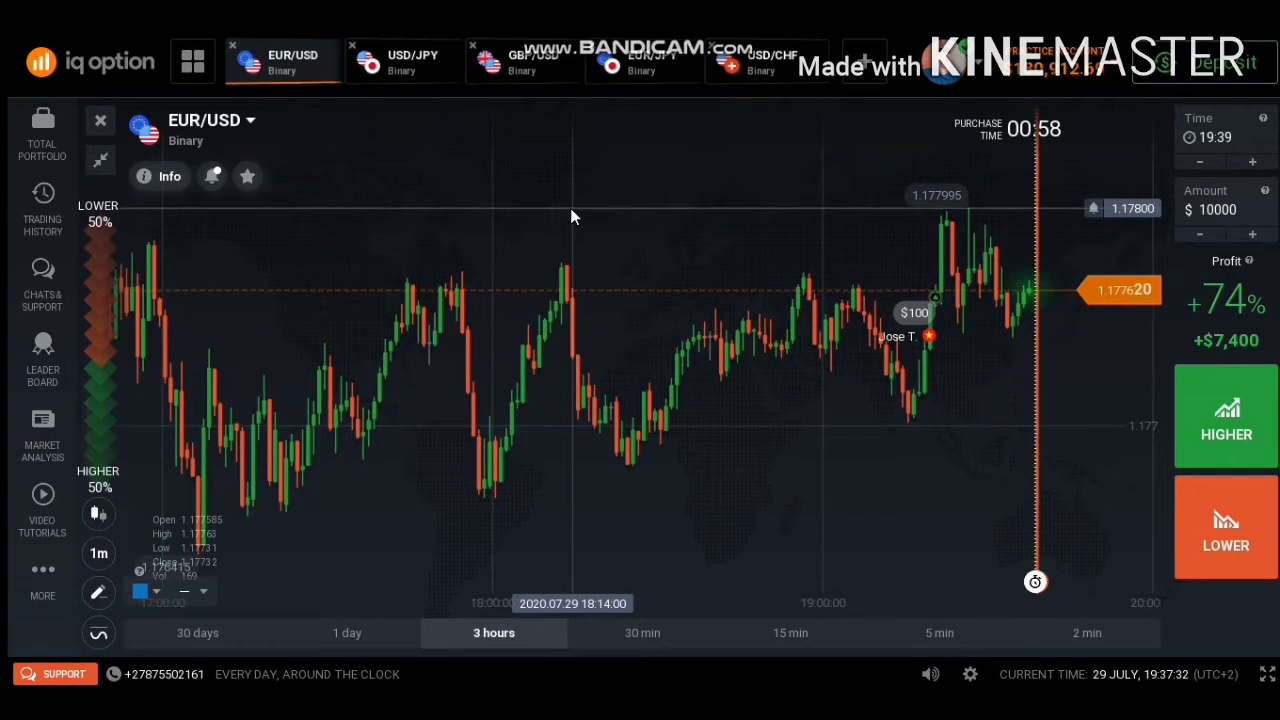
left_click(570, 208)
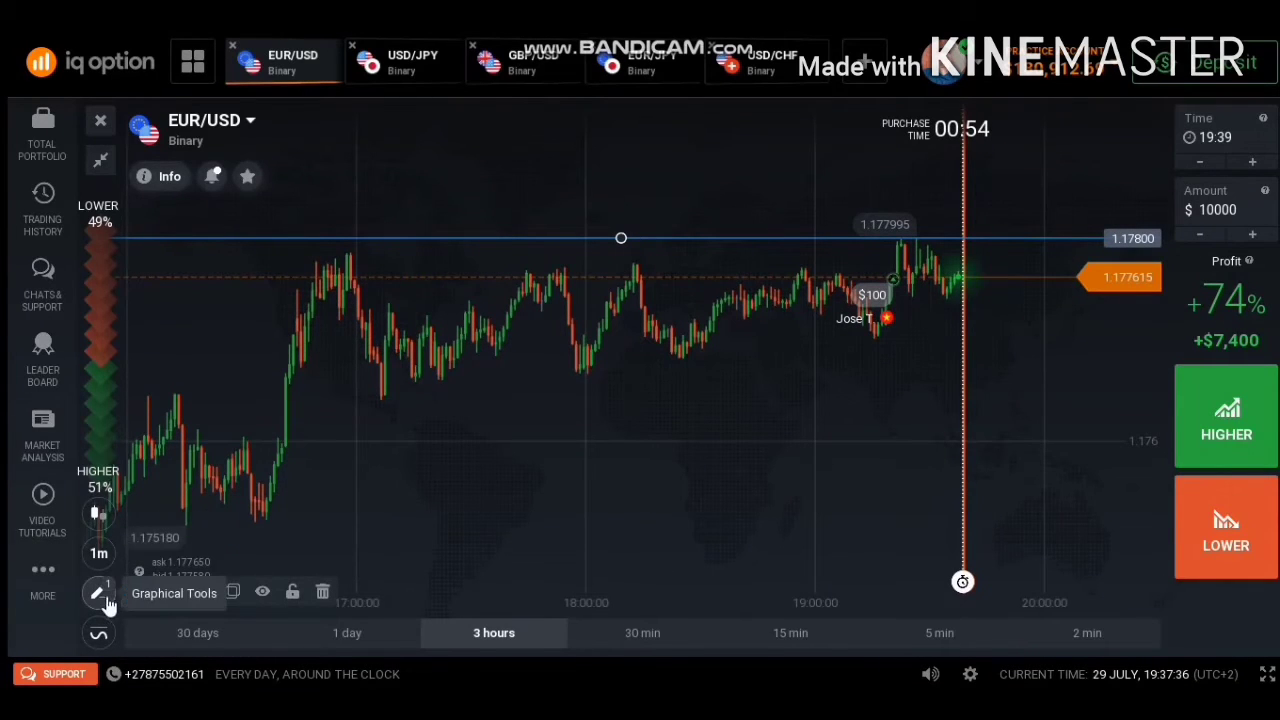
- Place a second horizontal line at 1.17188 along the EUR/USD swing low around 14:00
left_click(104, 600)
left_click(180, 540)
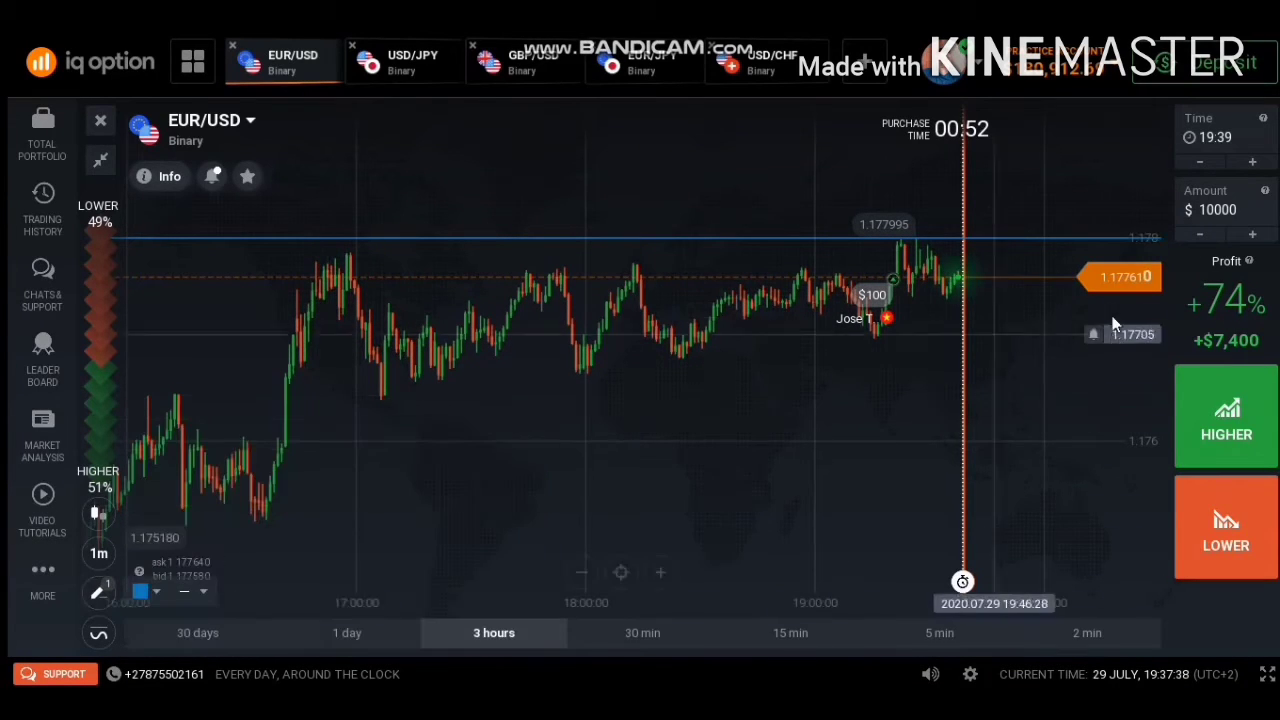
scroll(706, 419, "down", 3)
scroll(507, 452, "down", 2)
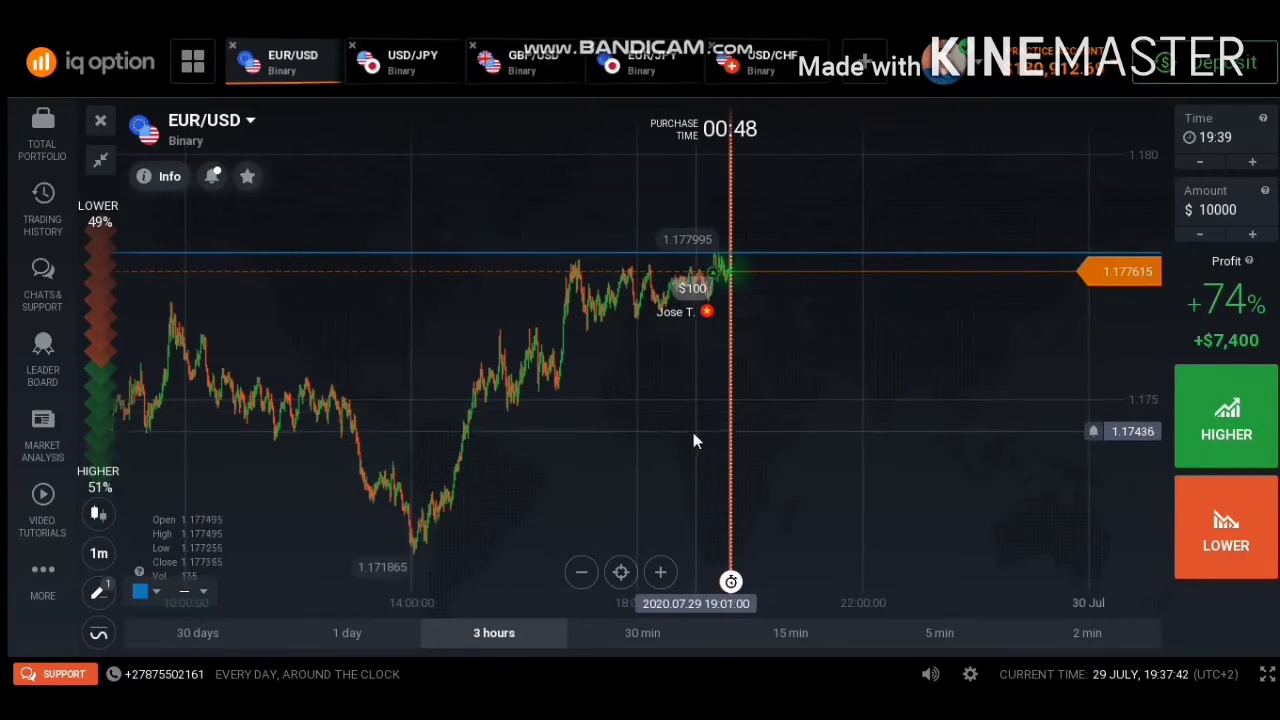
scroll(428, 565, "up", 2)
scroll(427, 565, "up", 3)
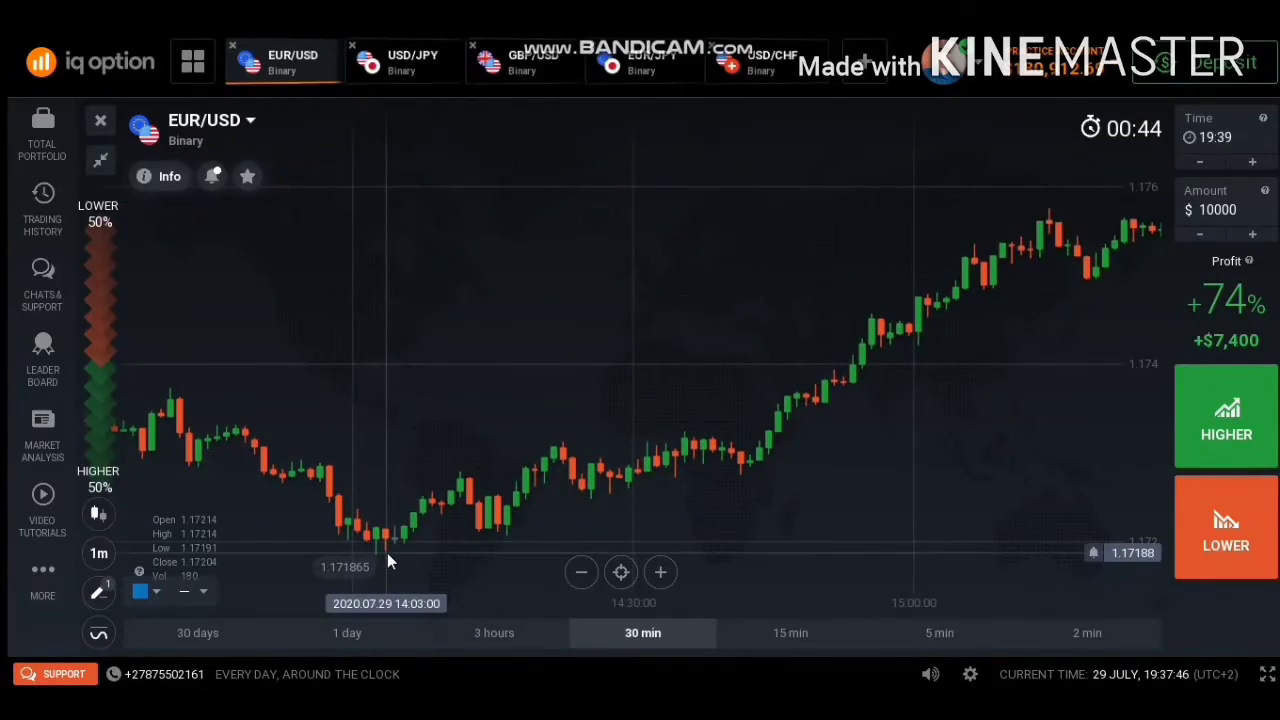
- Review the day's EUR/USD movement between the 1.17188 and 1.17800 lines, from early morning up to the current price
scroll(583, 437, "down", 4)
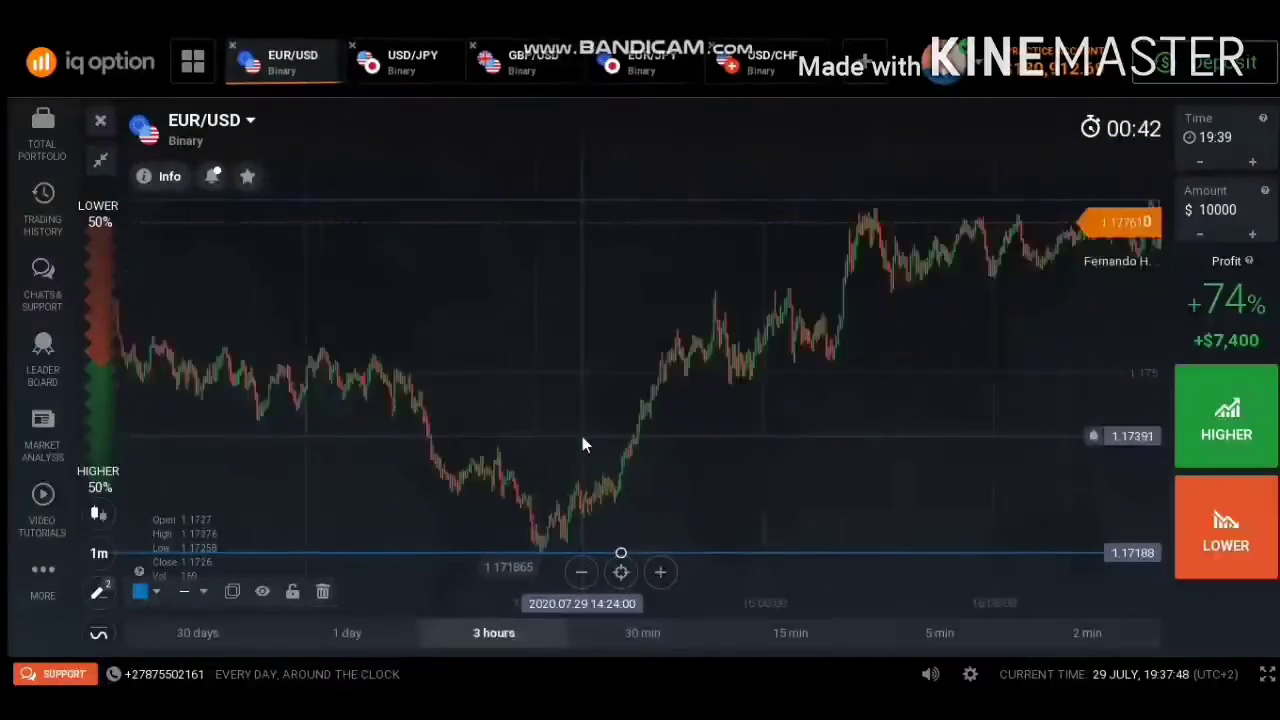
left_click_drag(575, 437, 707, 400)
left_click_drag(468, 413, 807, 352)
left_click_drag(886, 357, 645, 323)
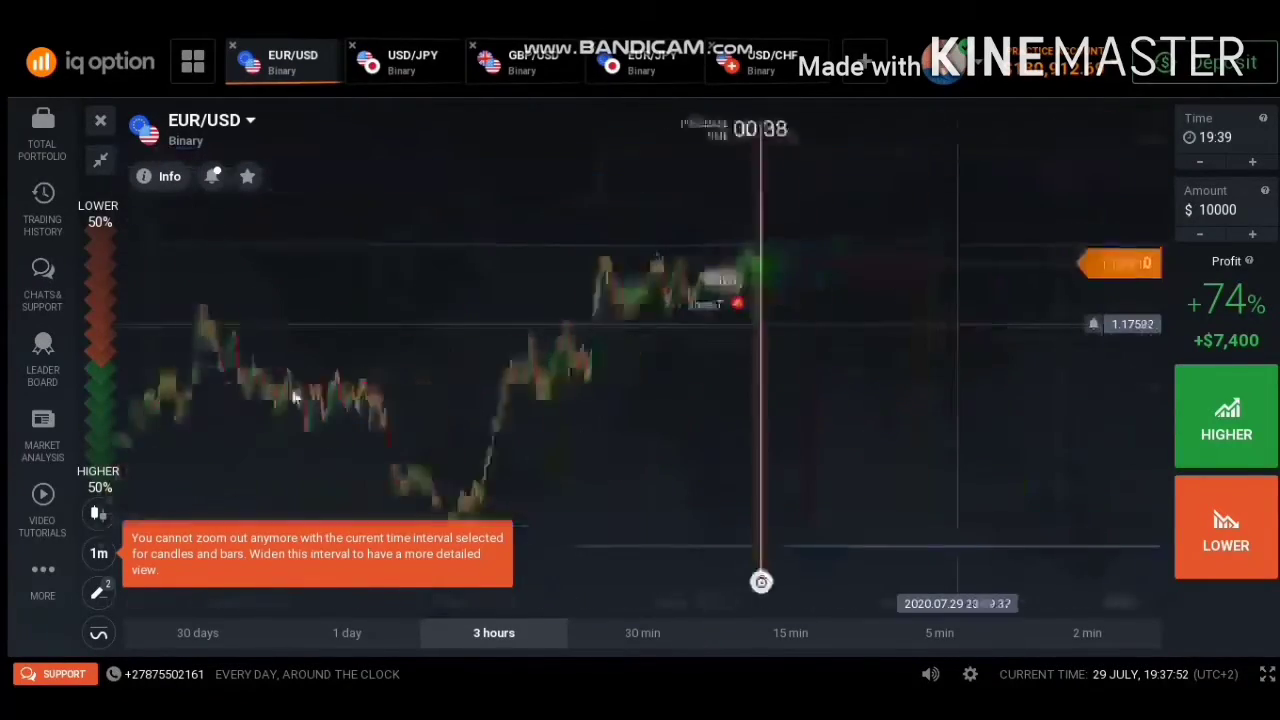
scroll(645, 300, "up", 5)
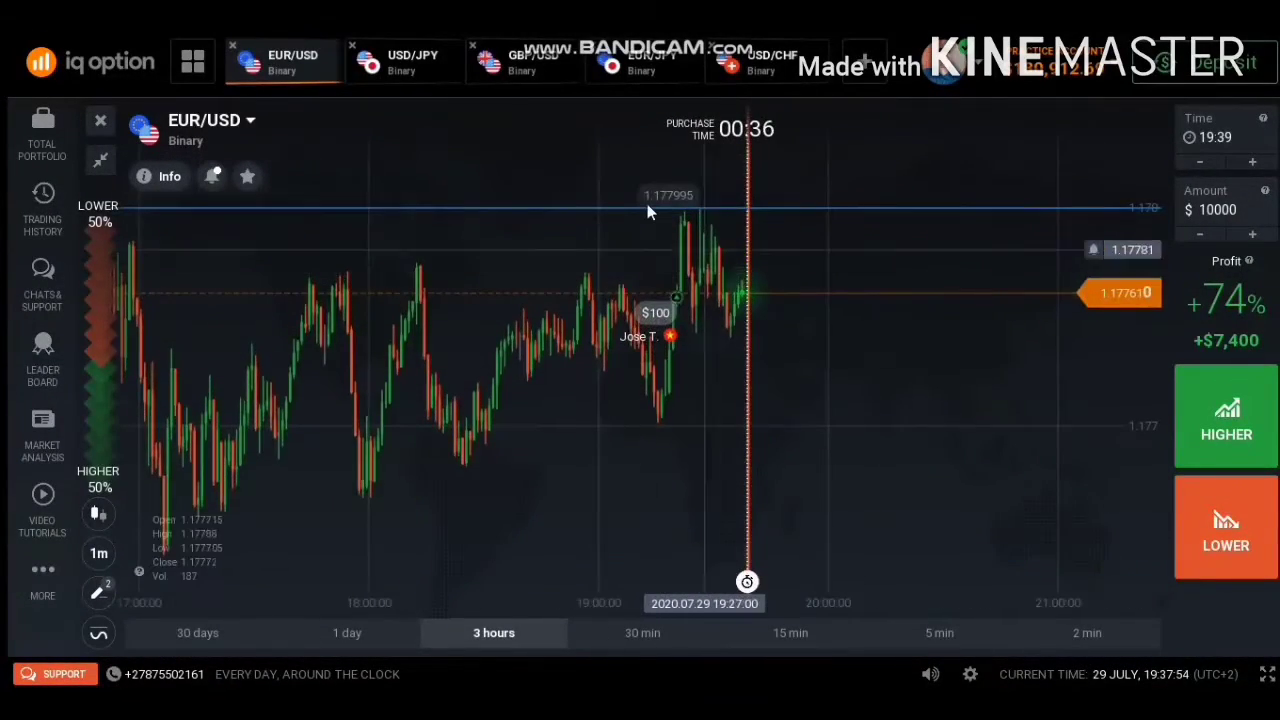
scroll(630, 280, "down", 5)
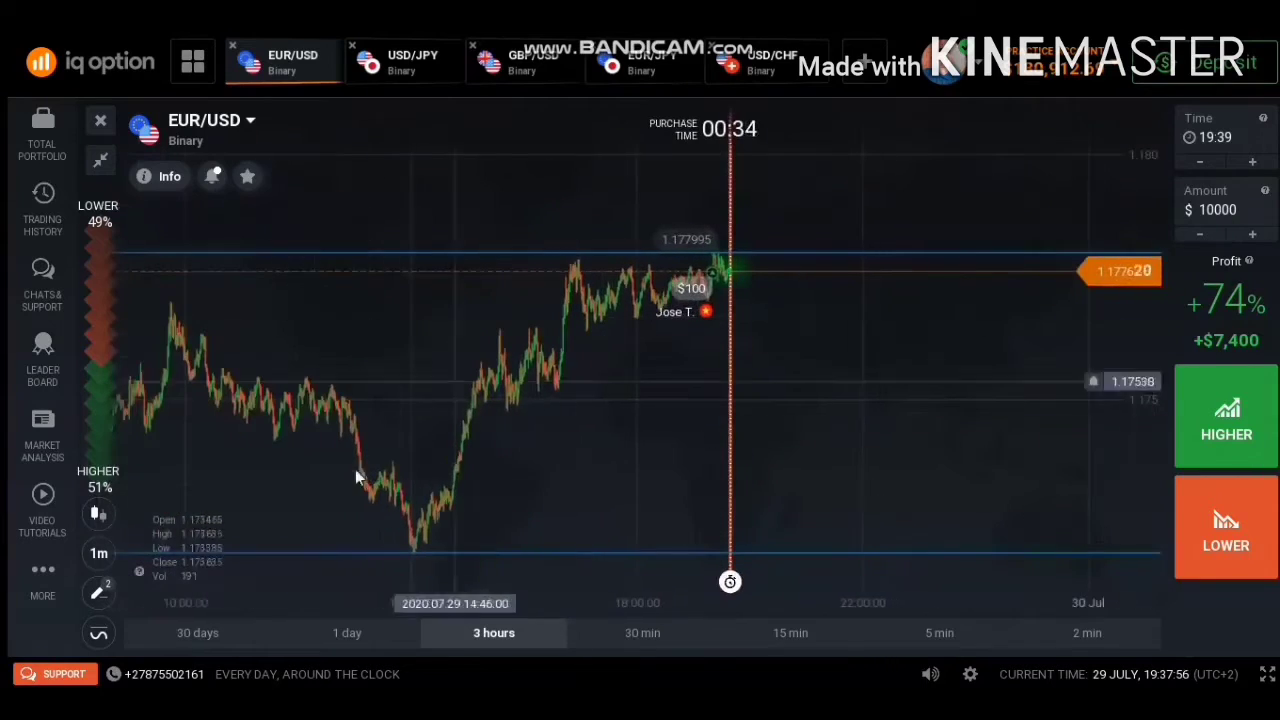
left_click_drag(386, 437, 749, 400)
scroll(381, 533, "down", 2)
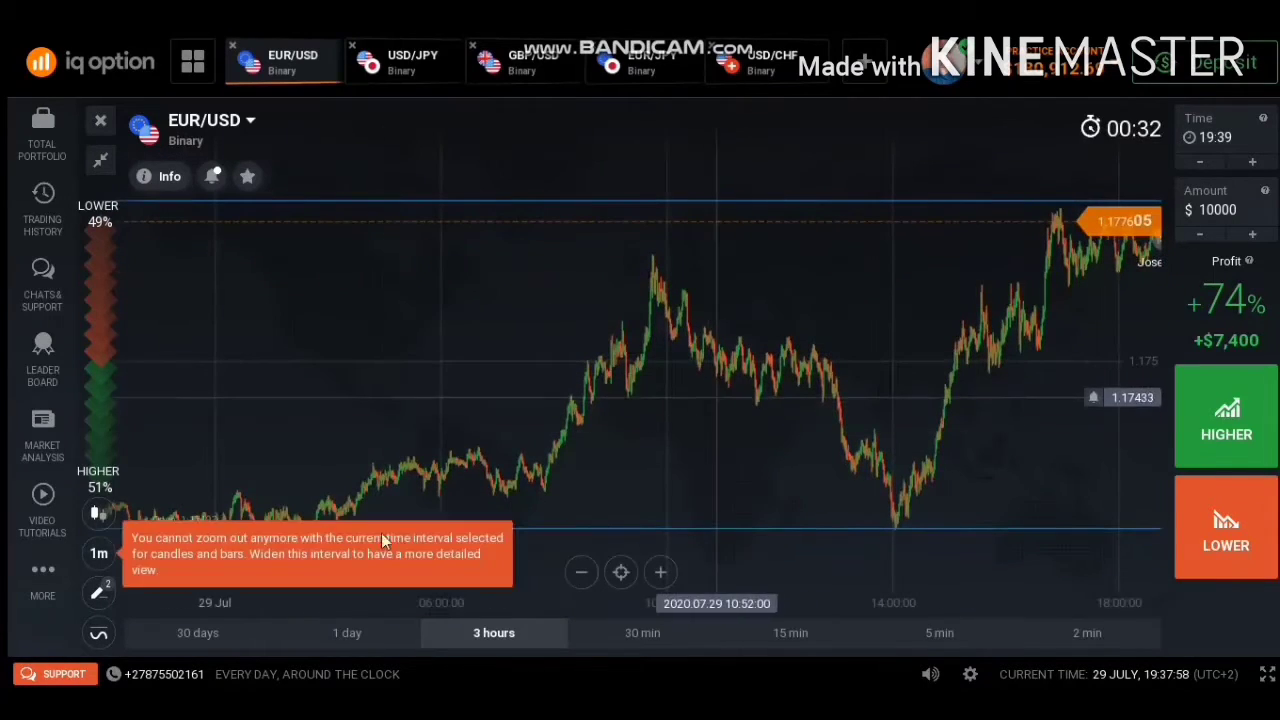
left_click_drag(928, 384, 590, 439)
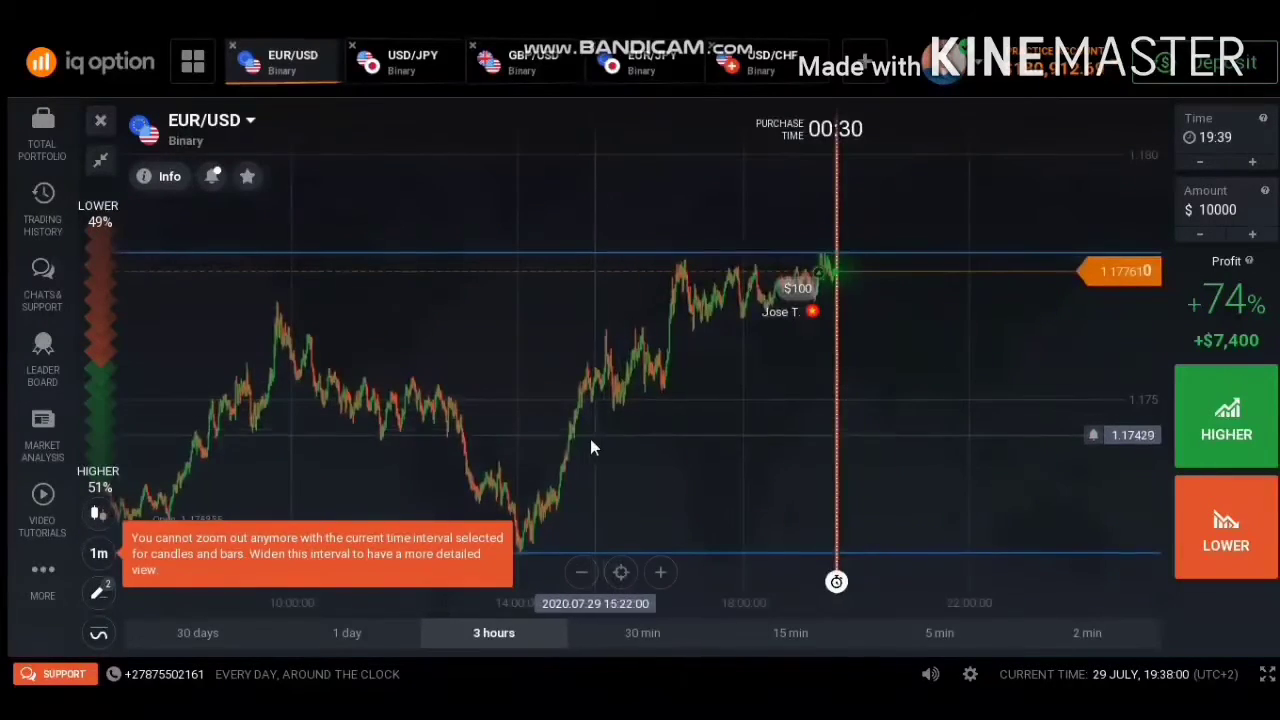
- Place a horizontal line at 1.17742 along the most recent EUR/USD swing lows, after 19:15
scroll(867, 363, "up", 5)
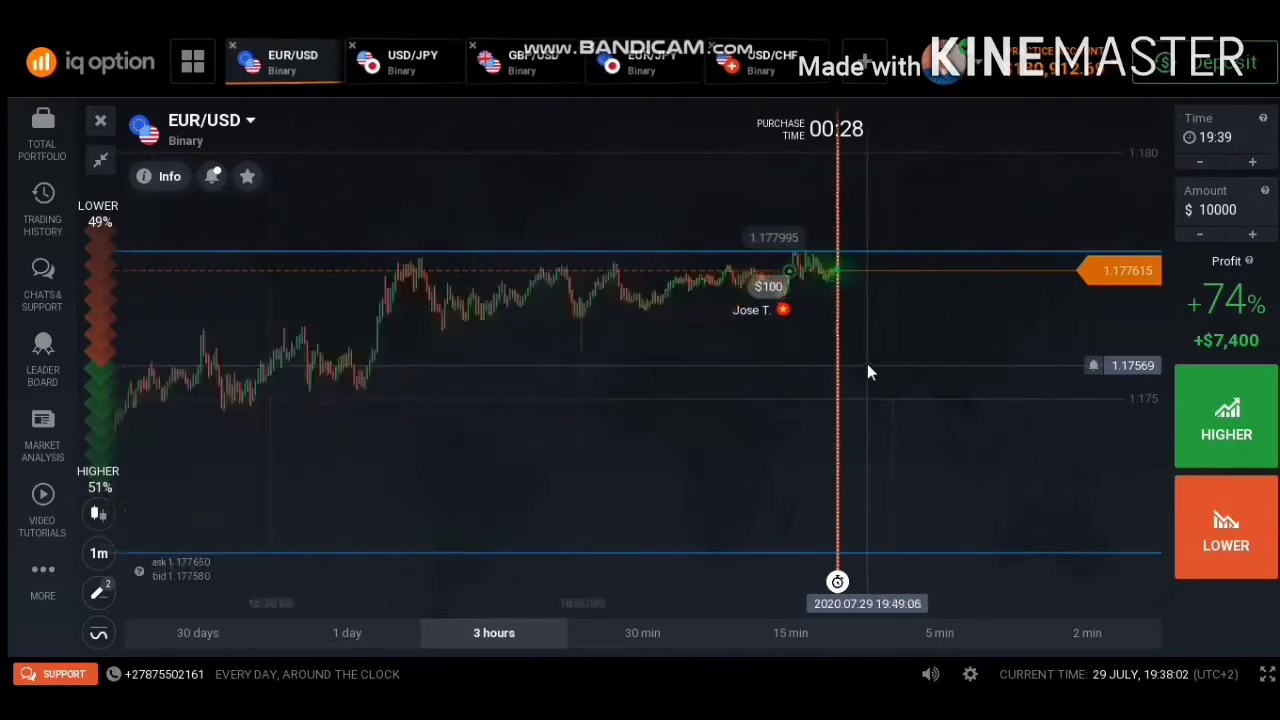
scroll(800, 385, "up", 5)
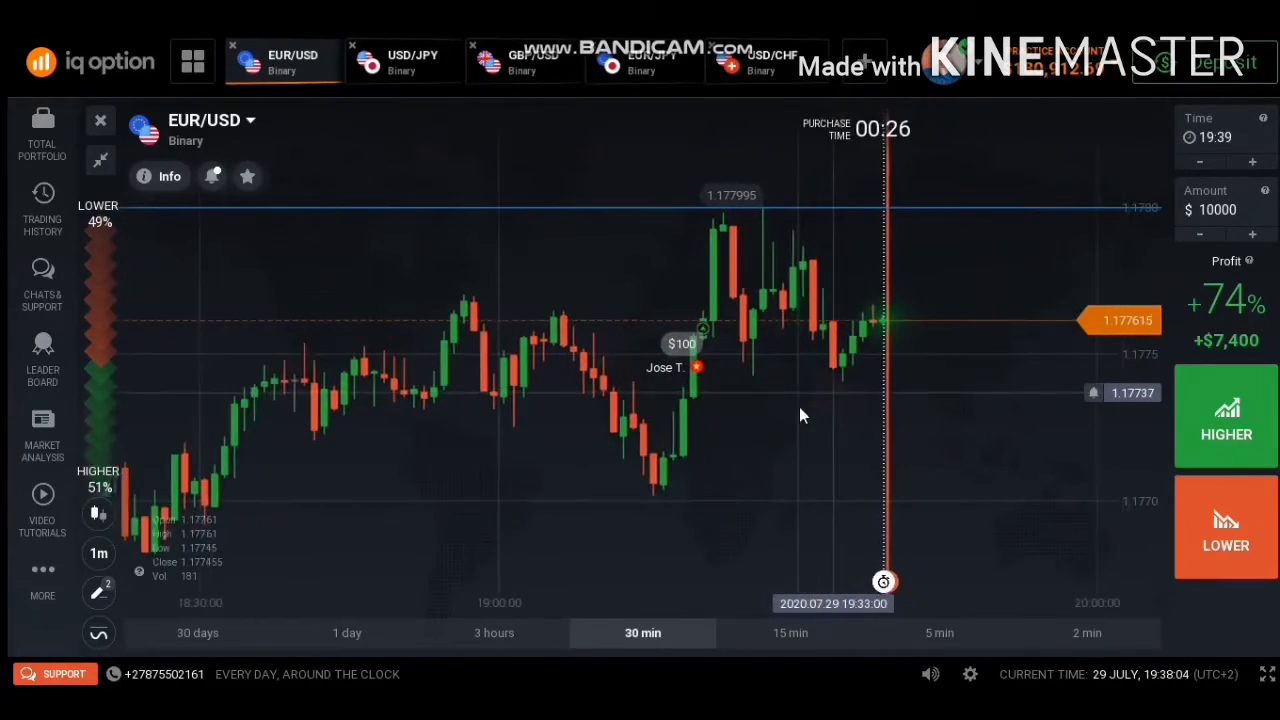
scroll(795, 418, "down", 3)
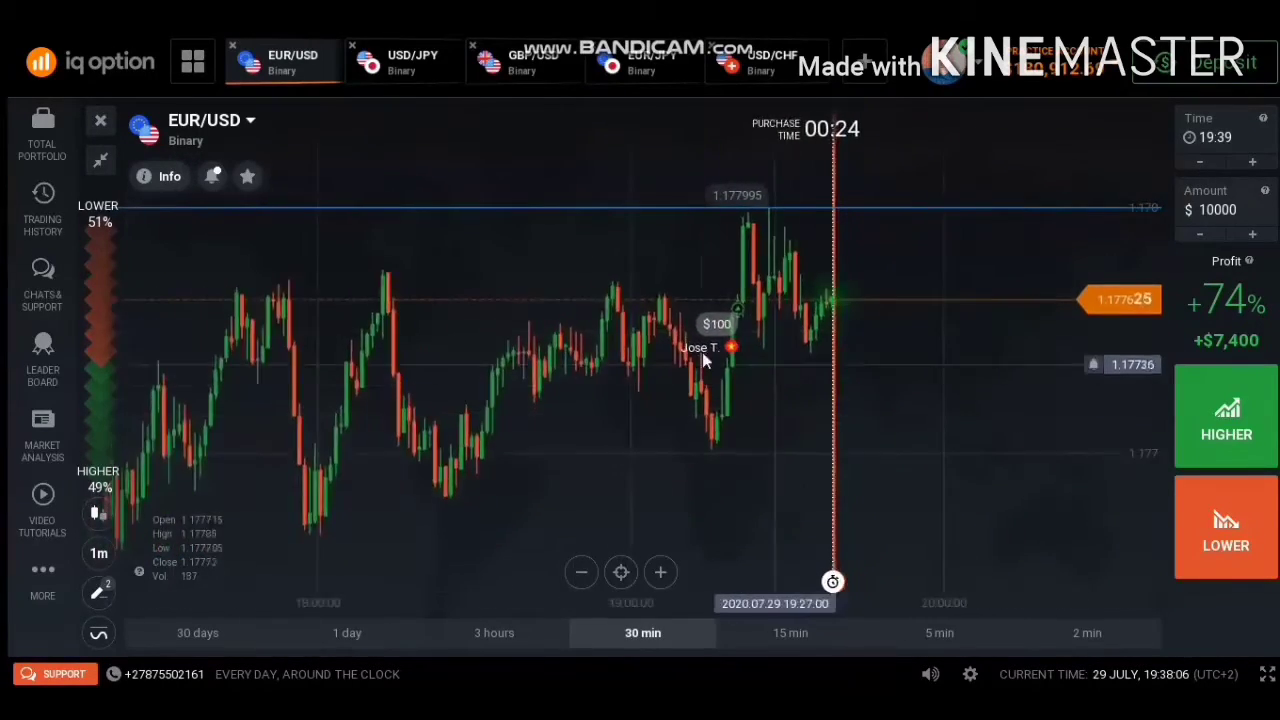
left_click(99, 591)
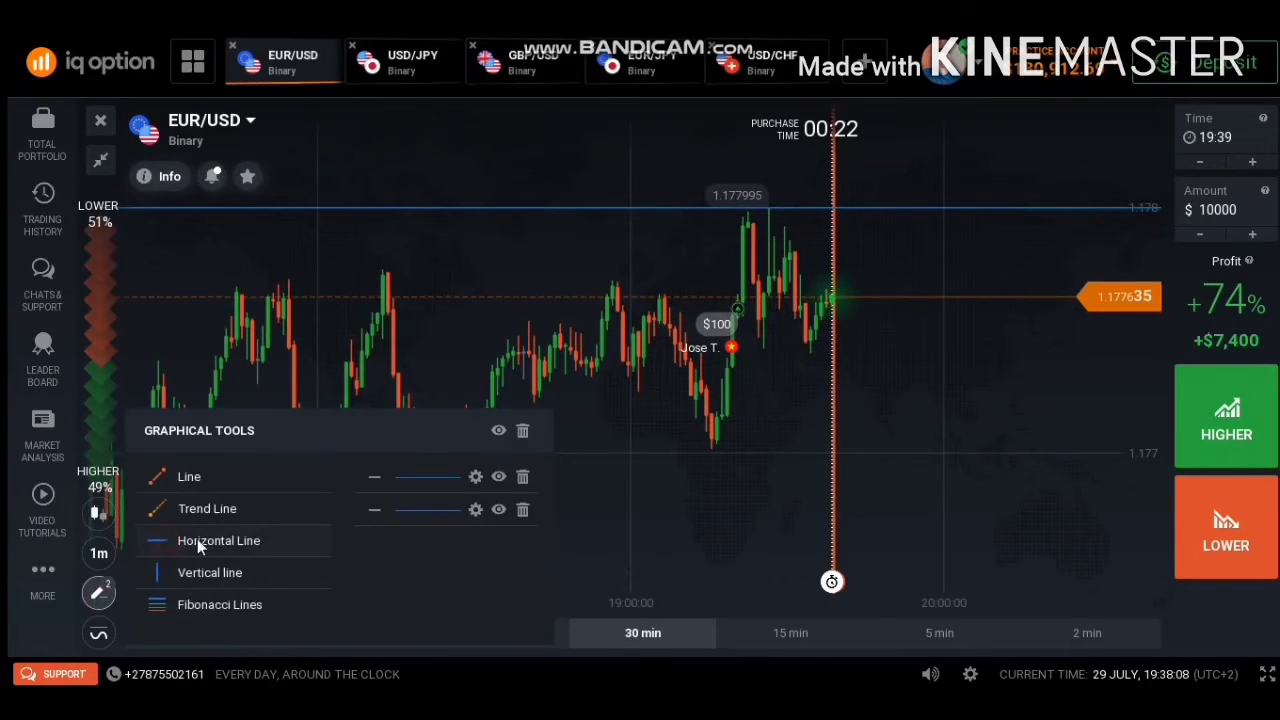
left_click(197, 539)
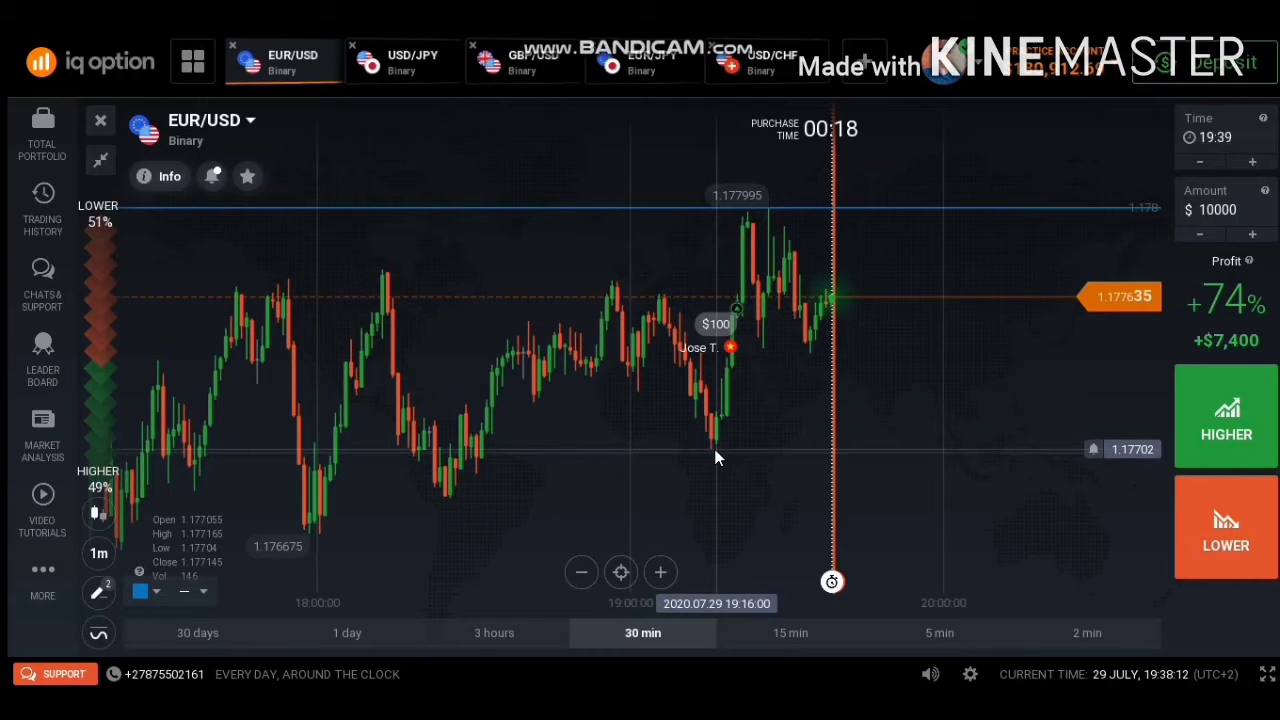
left_click(779, 351)
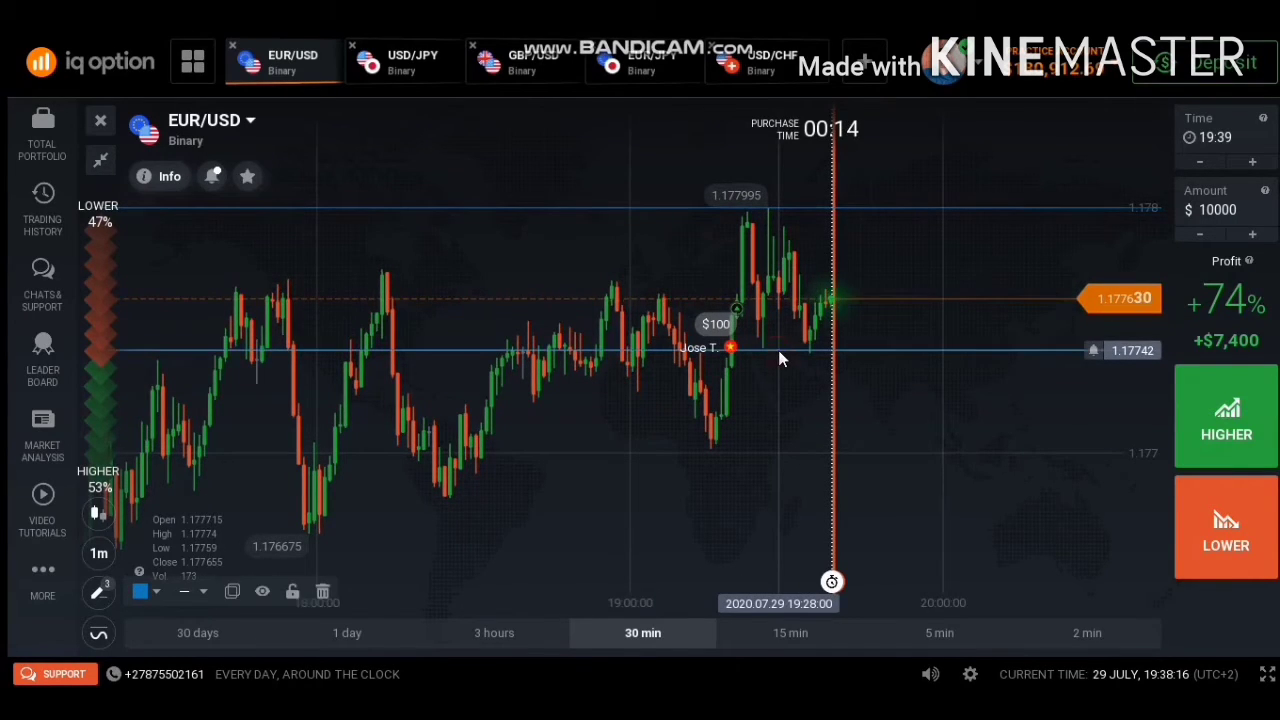
- Place another horizontal line at 1.17786 along the earlier EUR/USD swing highs, just below the 1.17800 line
scroll(823, 400, "up", 3)
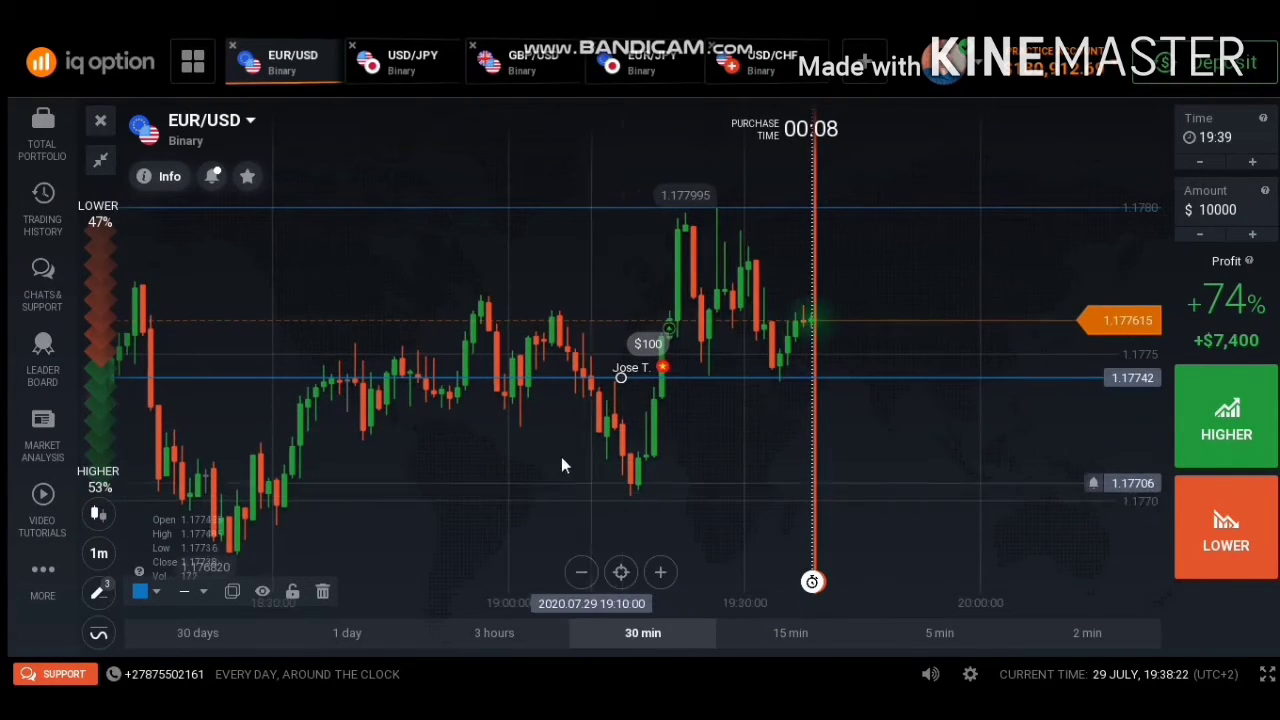
left_click(96, 592)
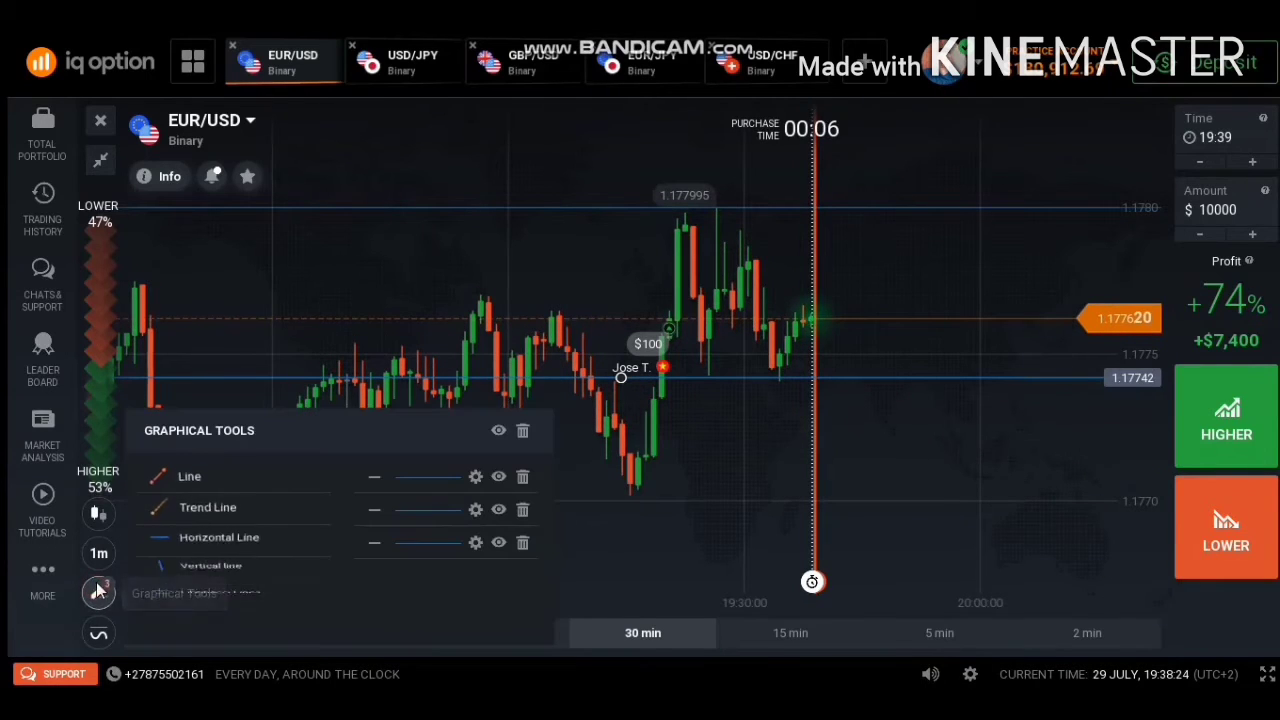
left_click(176, 545)
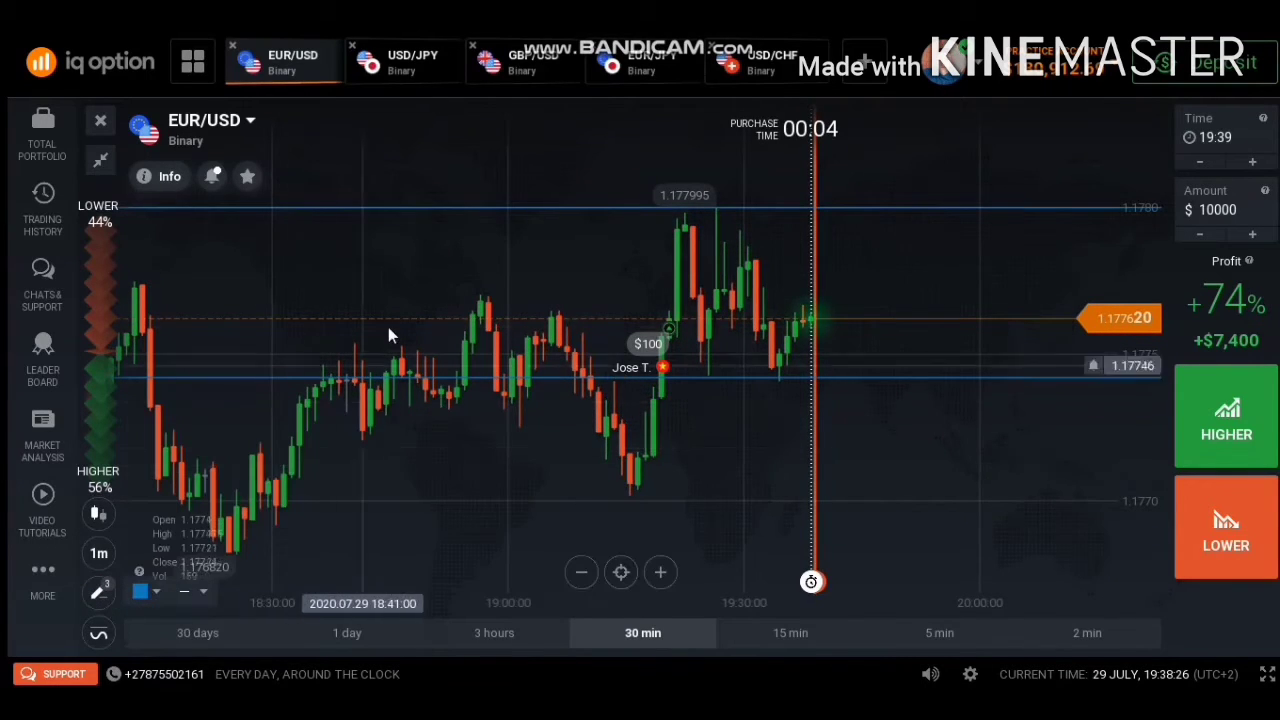
scroll(408, 310, "up", 3)
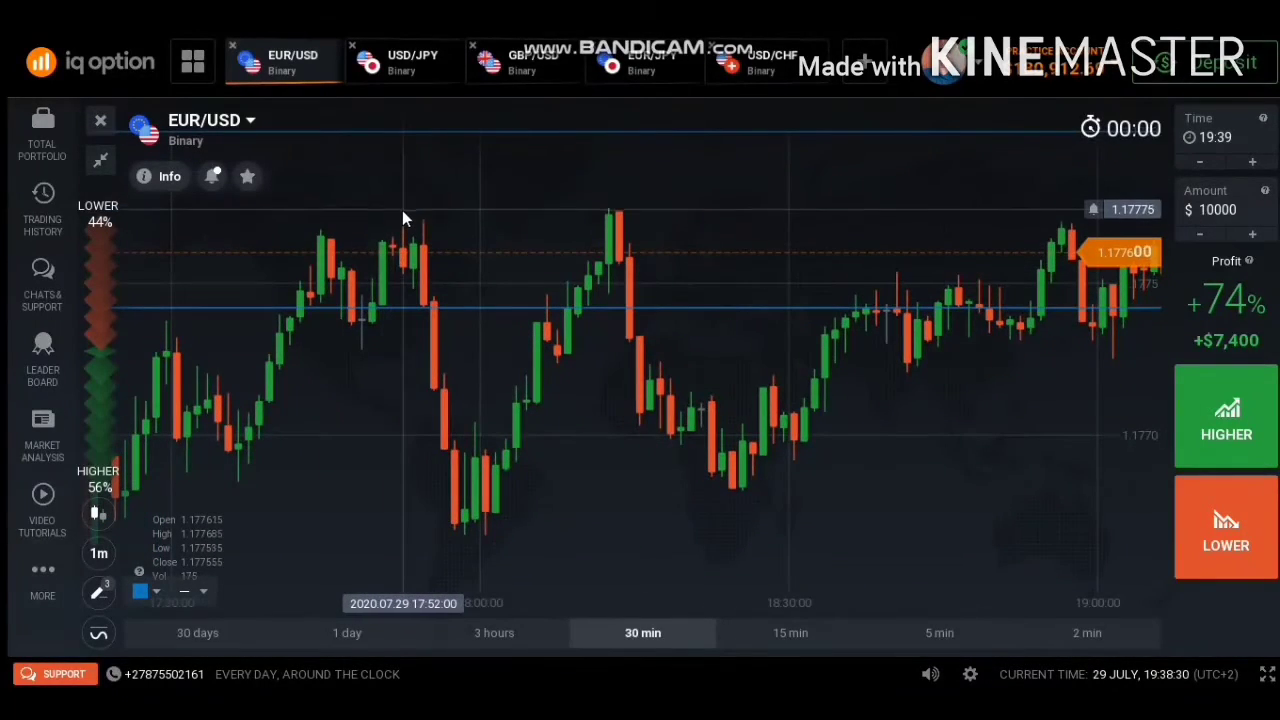
scroll(402, 220, "down", 6)
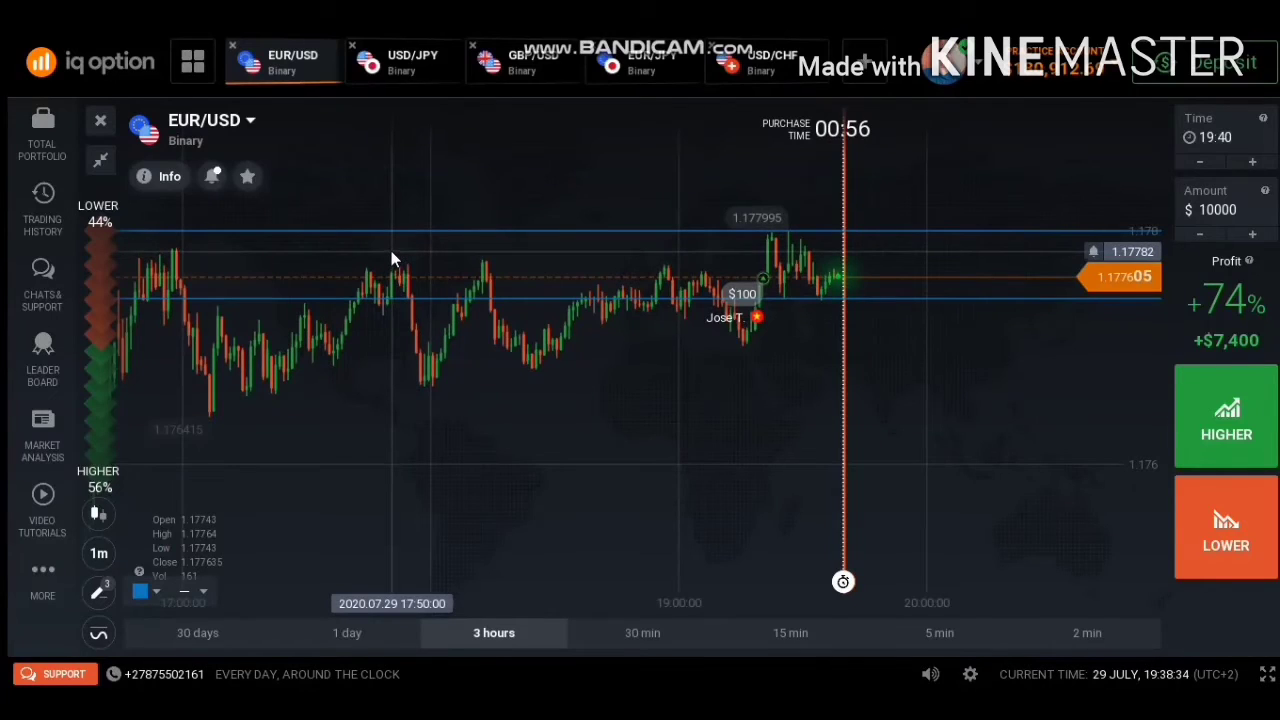
scroll(390, 257, "down", 2)
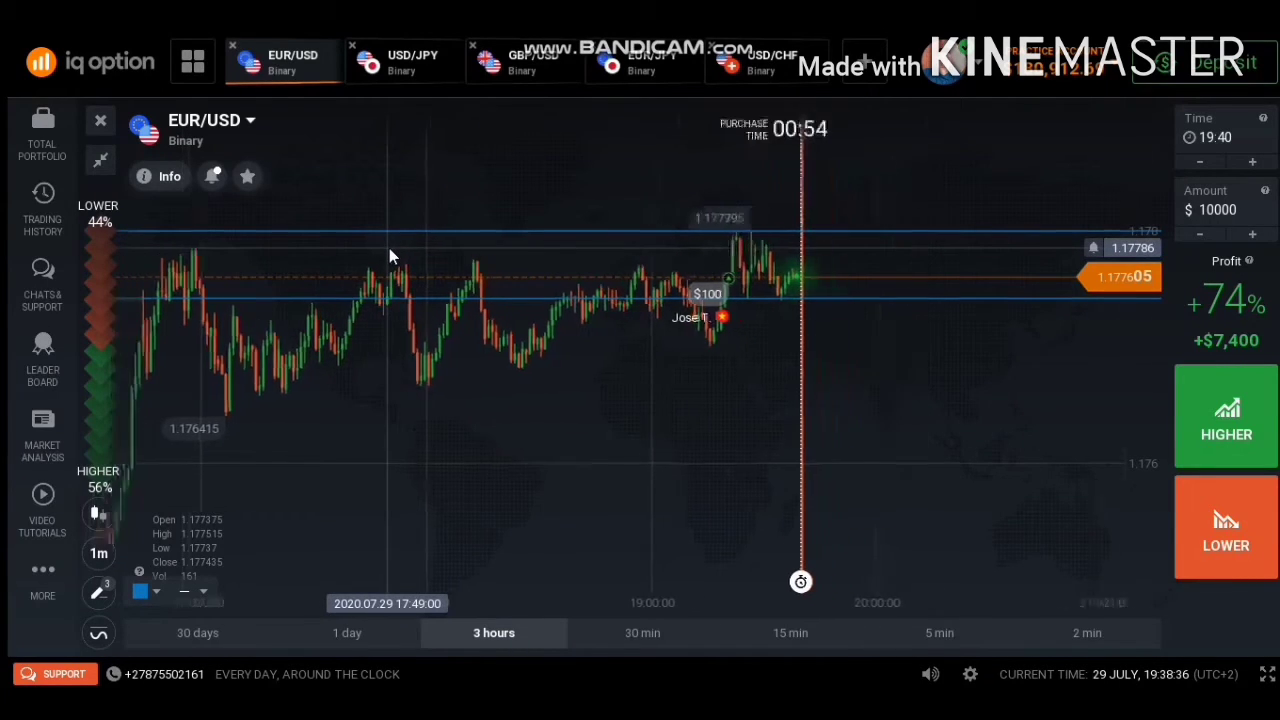
scroll(877, 372, "up", 5)
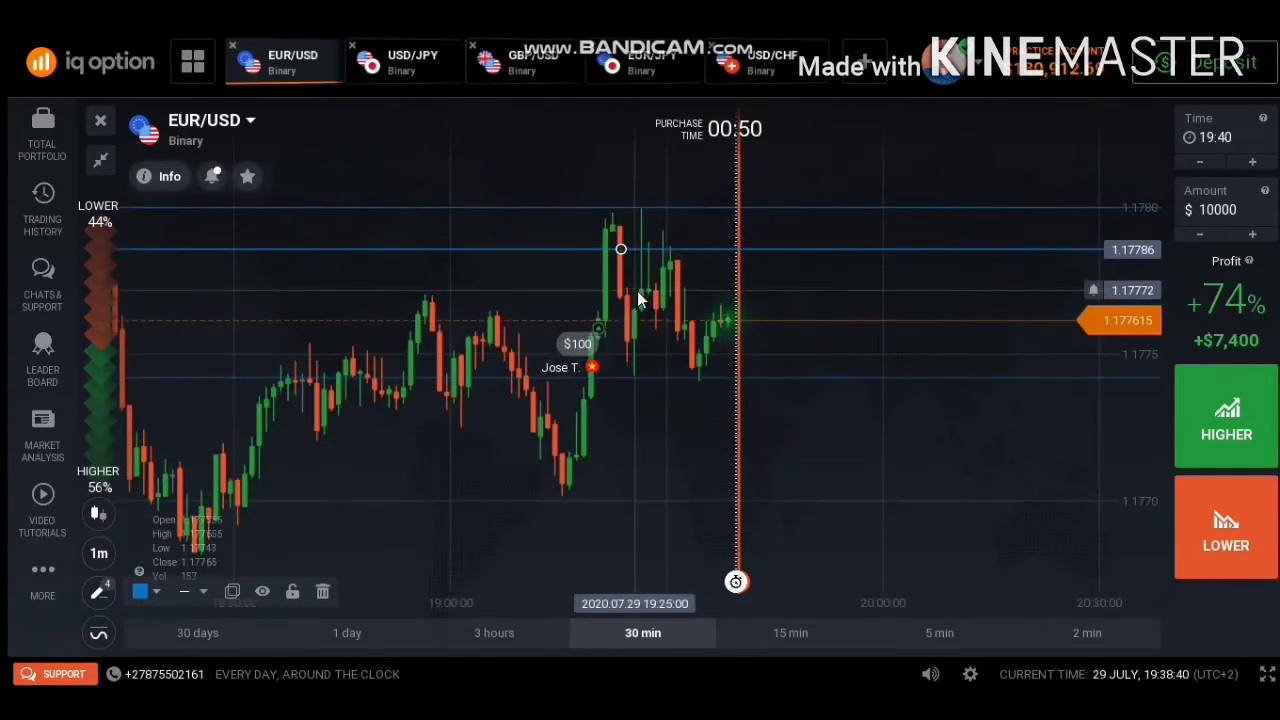
scroll(638, 291, "up", 3)
scroll(665, 282, "down", 2)
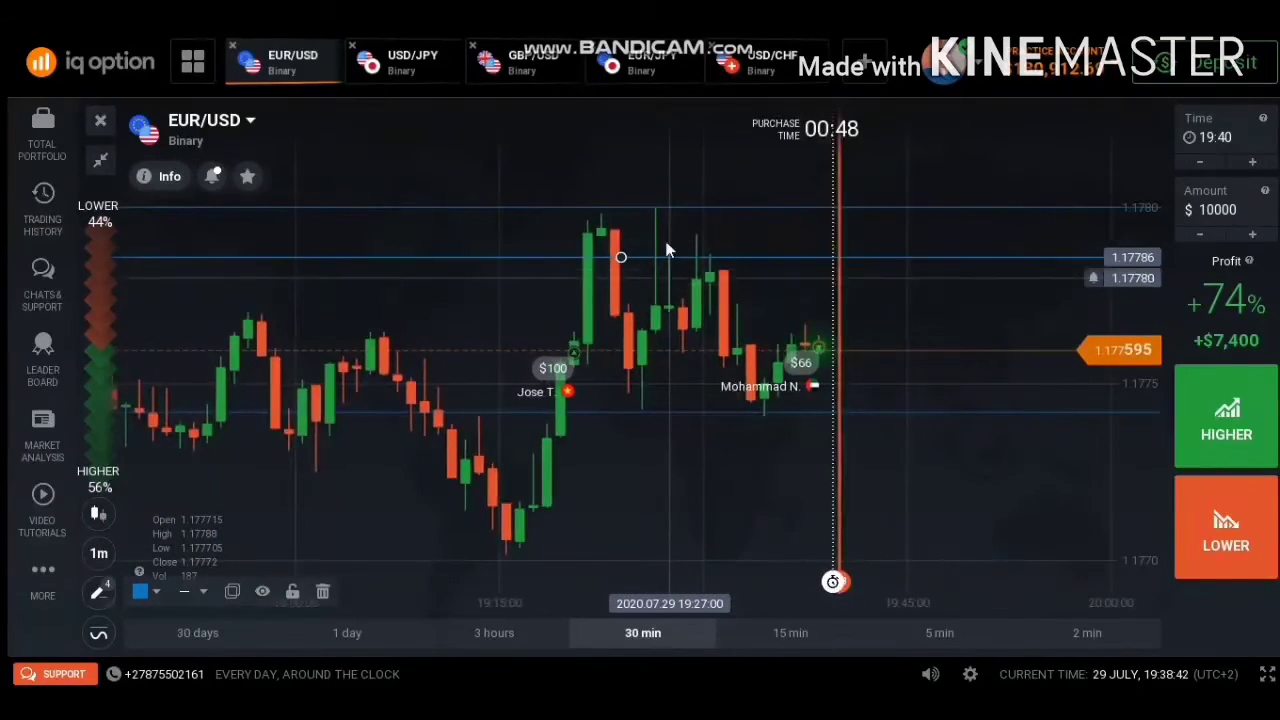
scroll(657, 298, "down", 1)
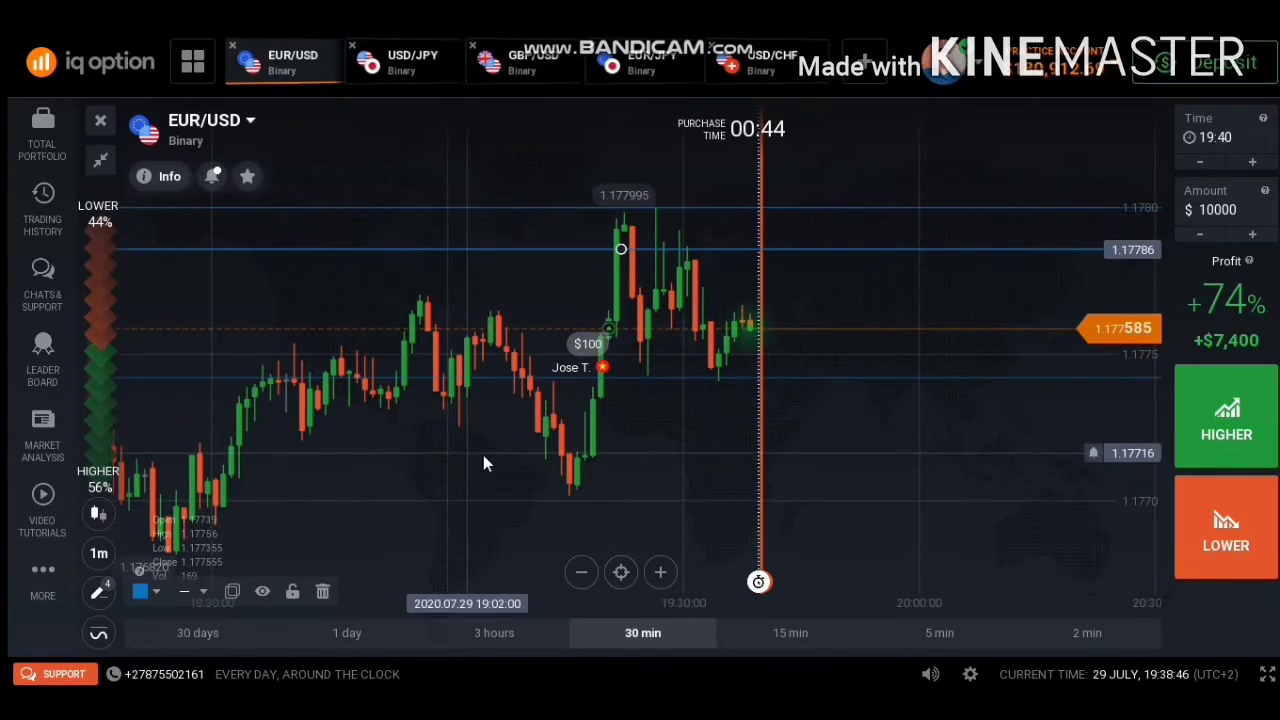
scroll(506, 458, "down", 1)
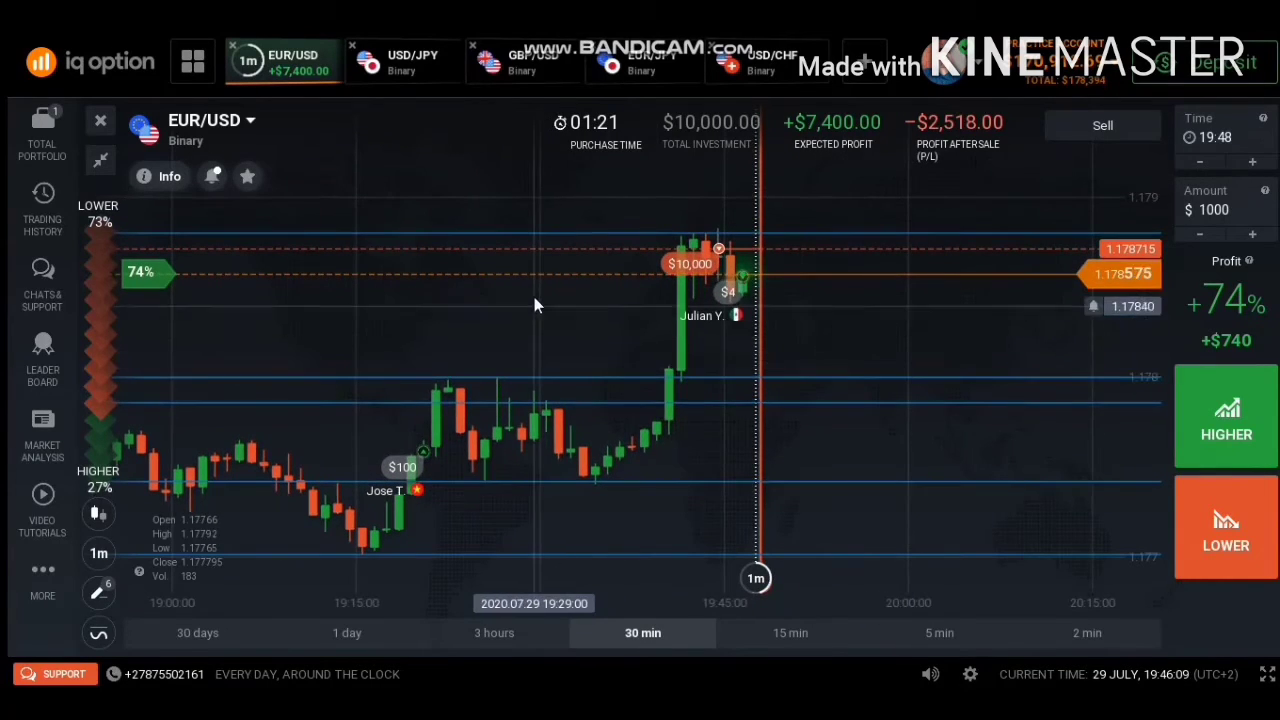
- Examine the EUR/USD breakout above 1.178 and the candles at the uppermost line where the $10,000 trade was entered
scroll(533, 296, "down", 2)
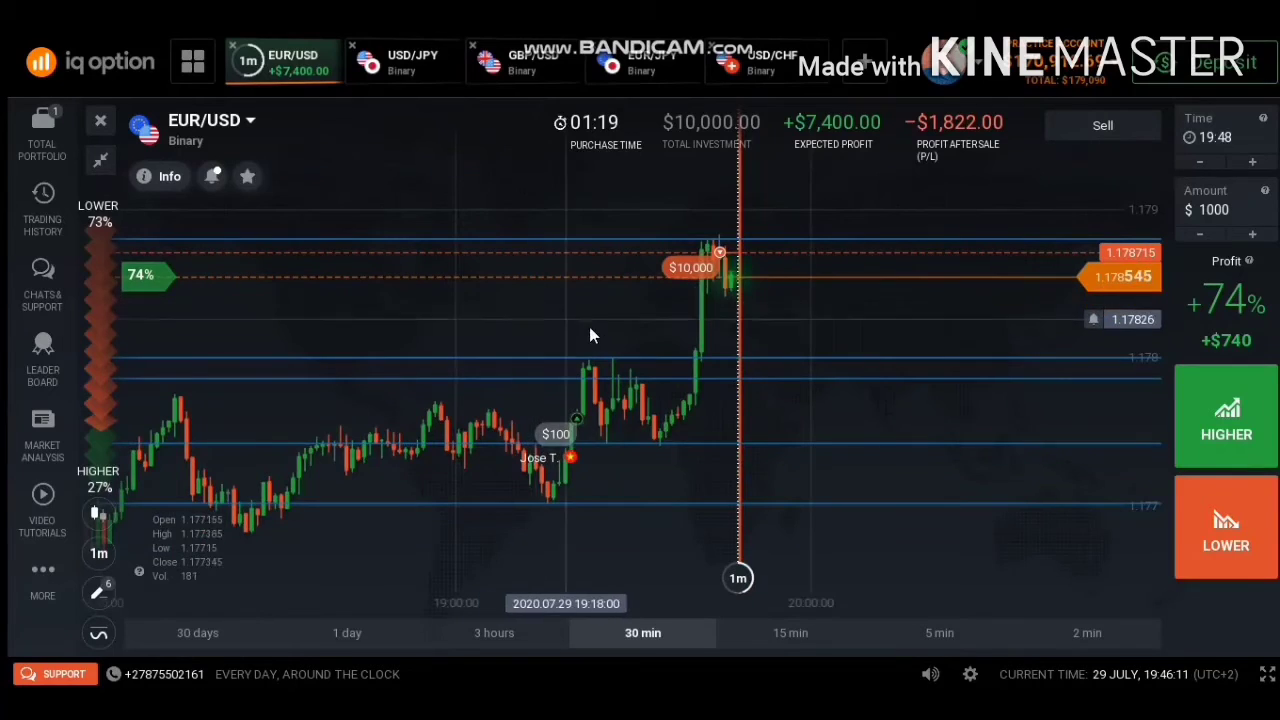
left_click_drag(591, 334, 711, 277)
scroll(728, 377, "up", 2)
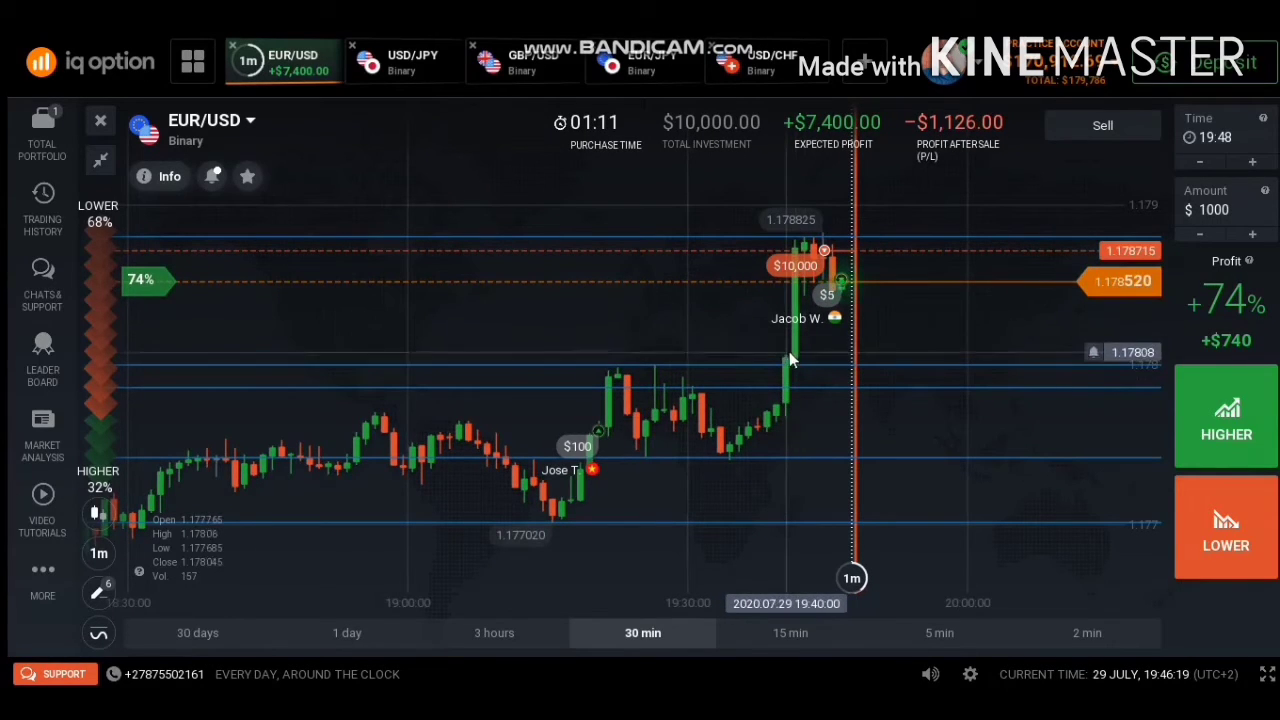
scroll(792, 344, "up", 2)
scroll(802, 377, "down", 2)
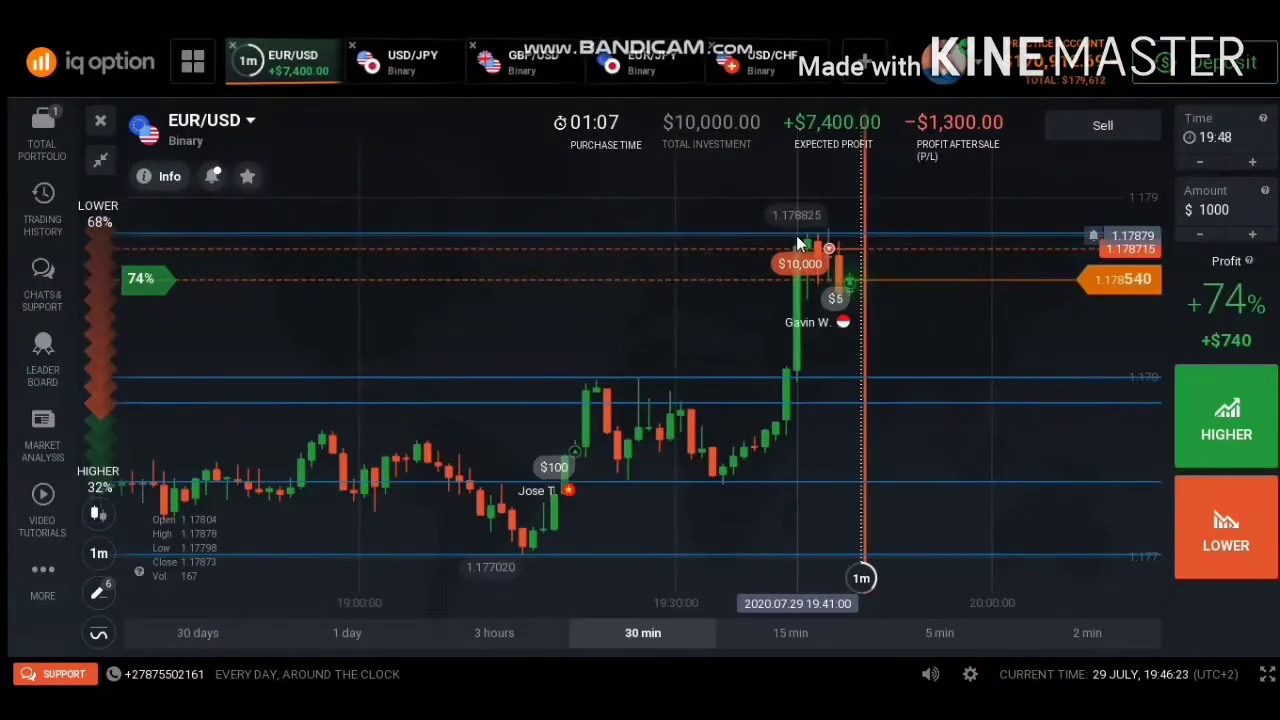
scroll(817, 246, "up", 2)
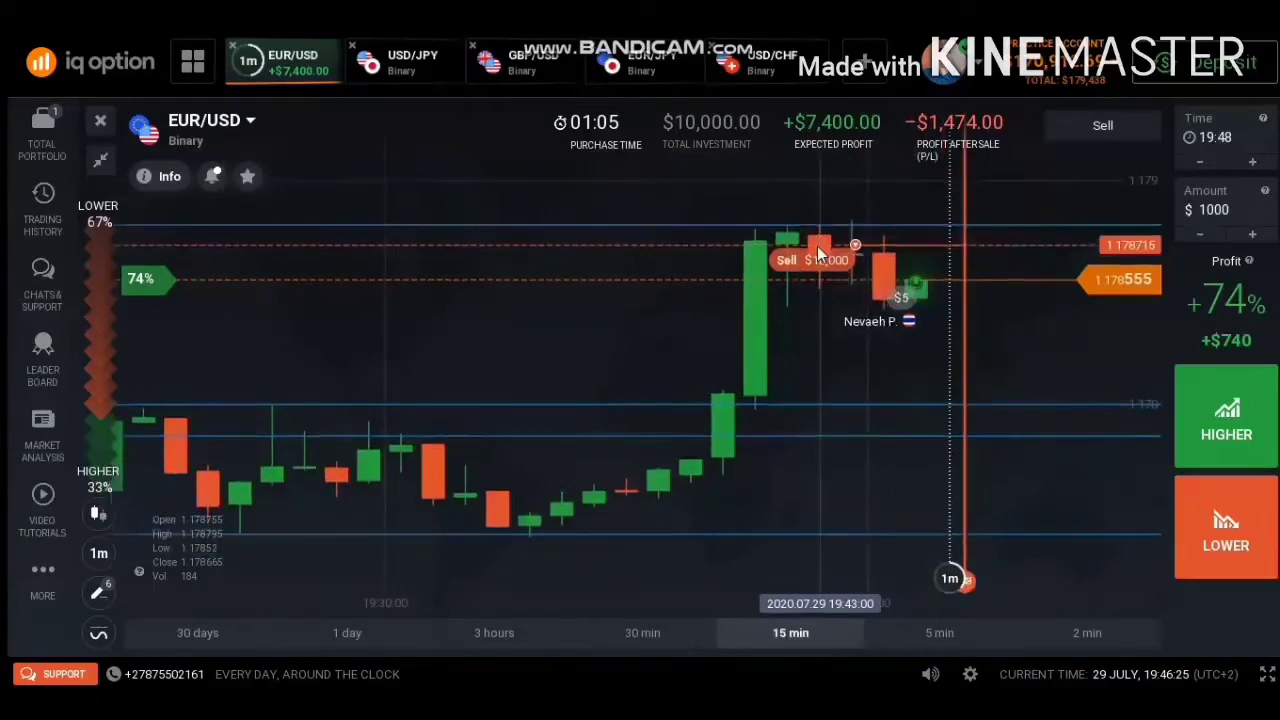
scroll(822, 229, "down", 2)
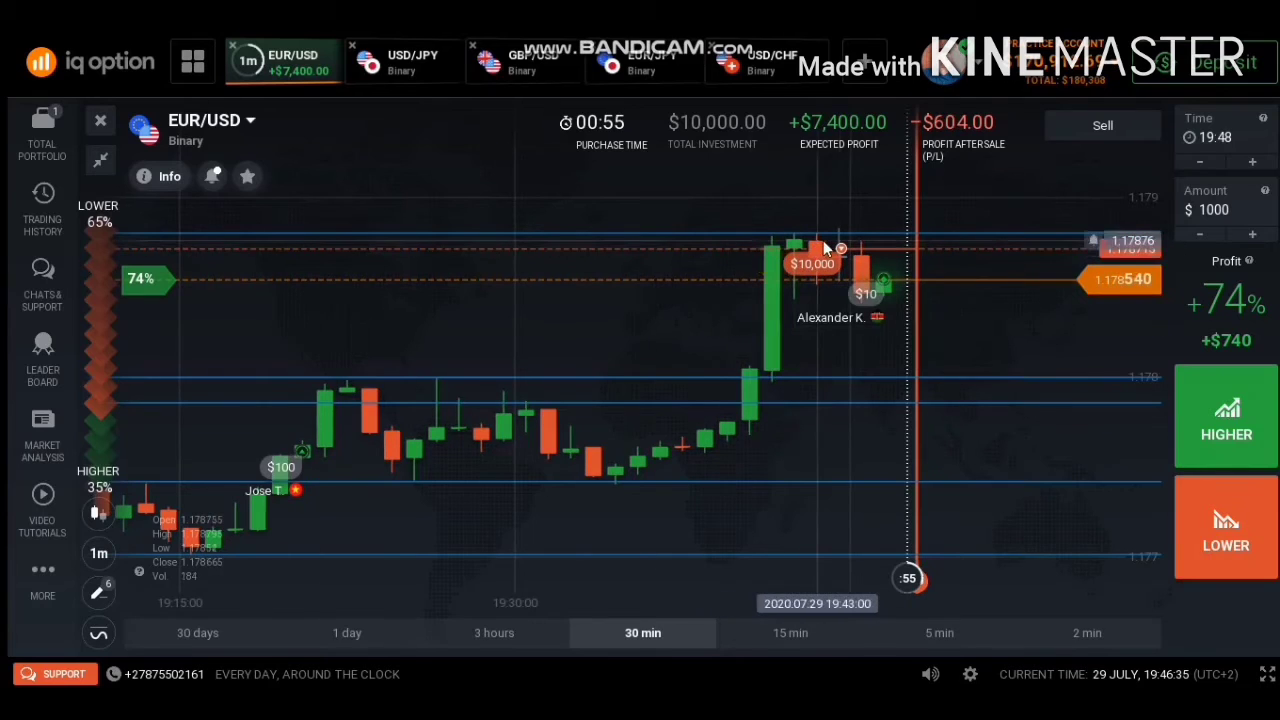
mouse_move(838, 262)
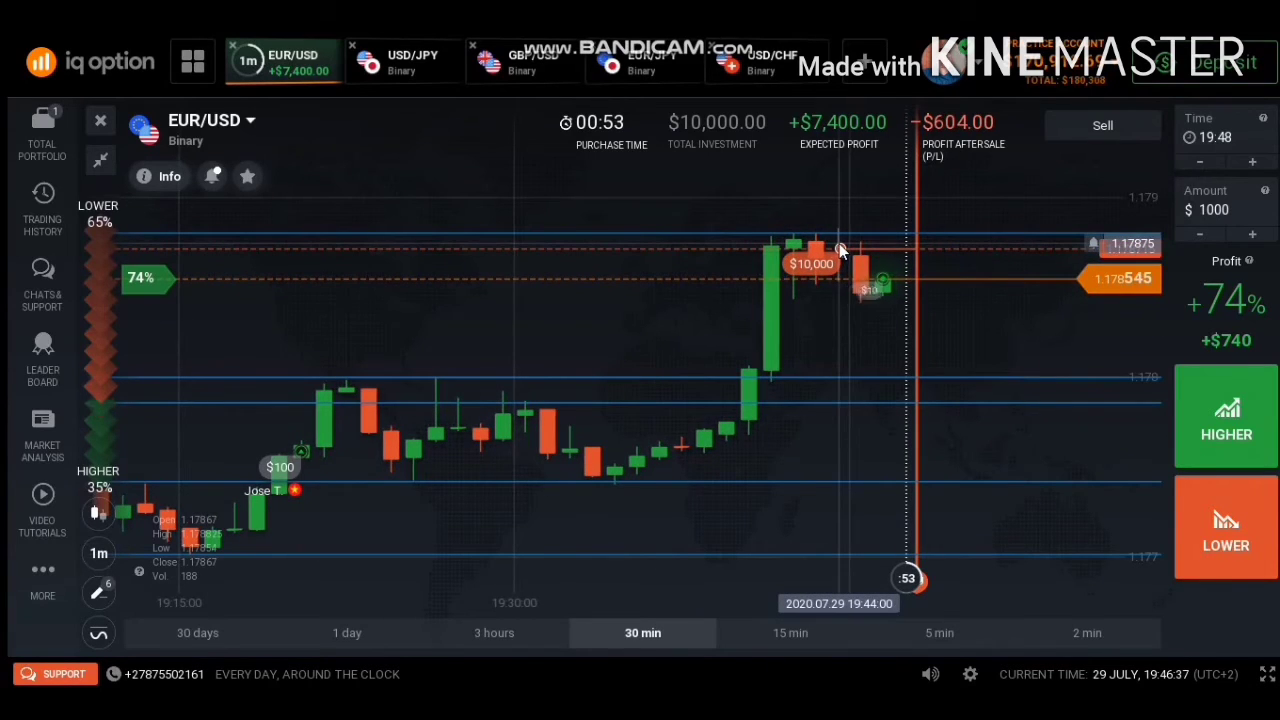
scroll(771, 225, "up", 2)
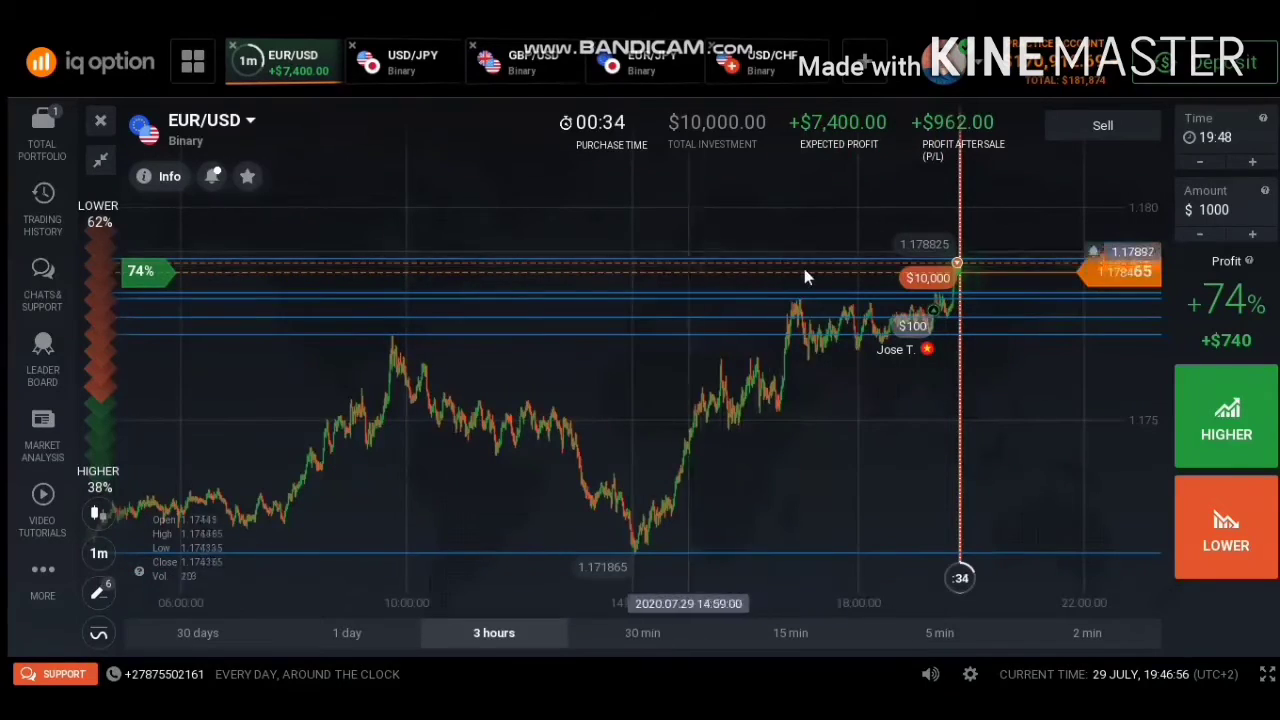
scroll(1010, 333, "up", 5)
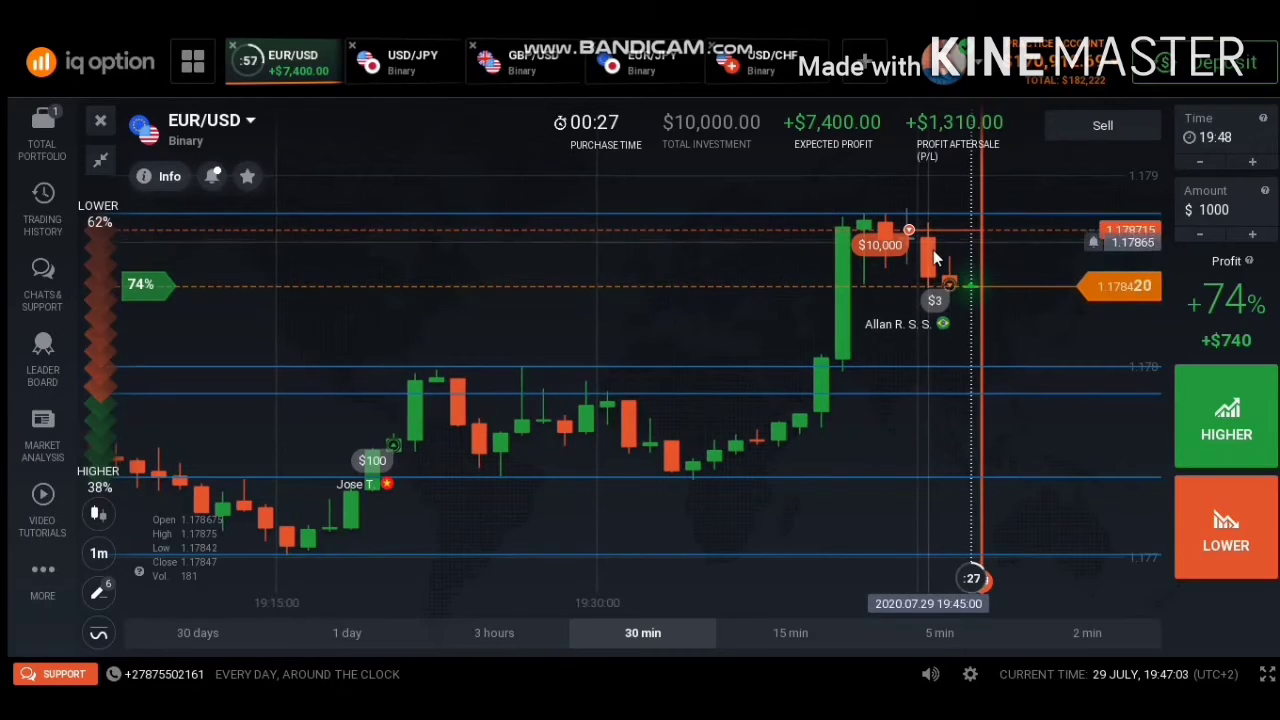
mouse_move(910, 268)
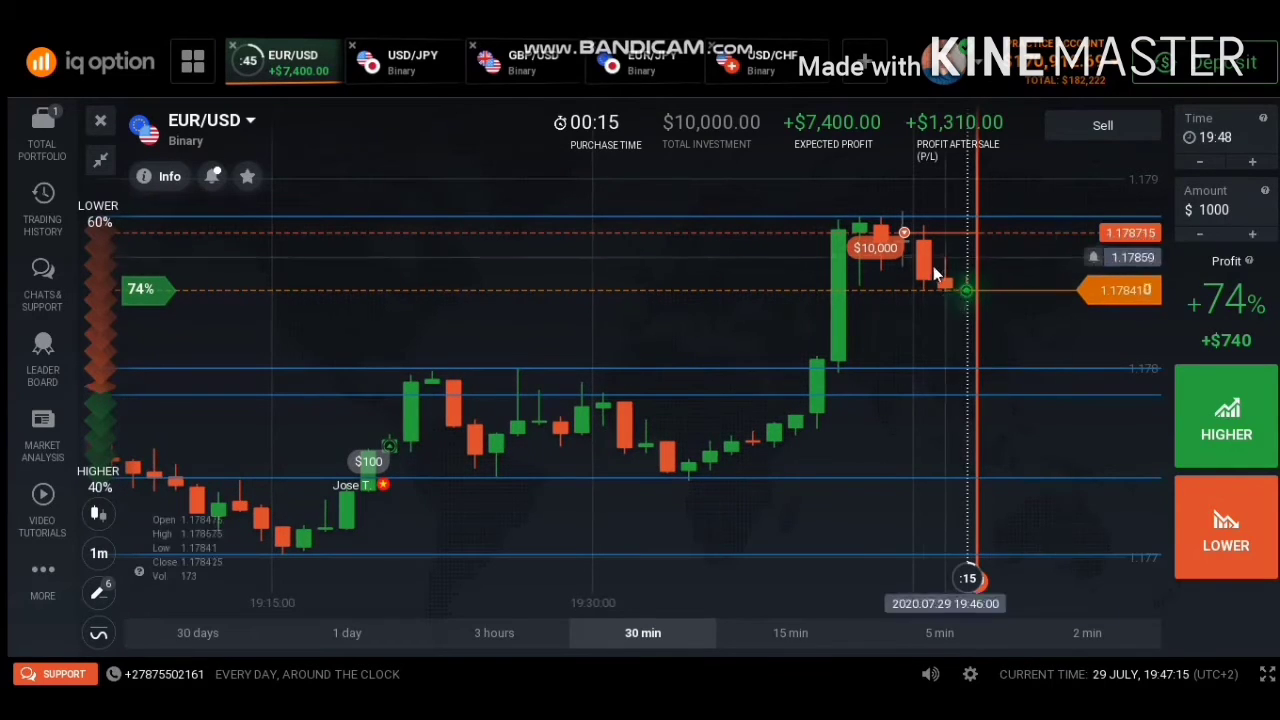
- Compare the day's EUR/USD movement with the marked levels and follow the $10,000 trade to its 19:48 expiry
scroll(913, 345, "down", 2)
scroll(805, 300, "up", 3)
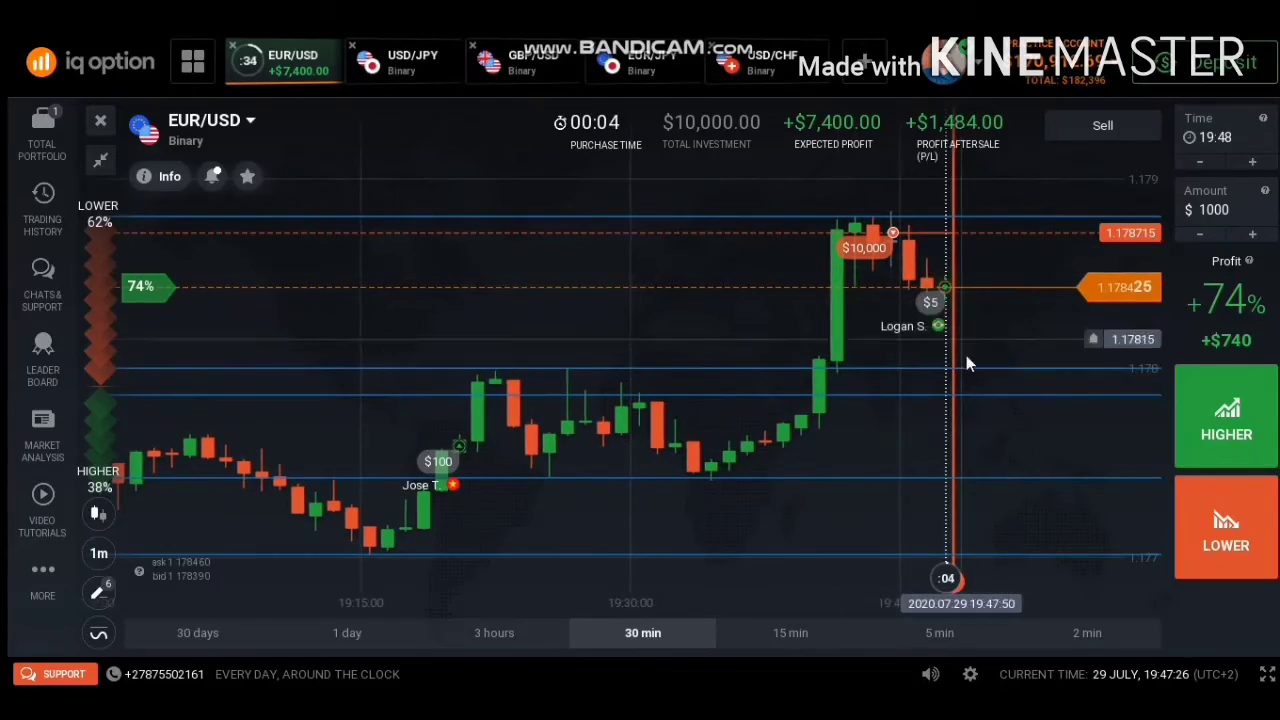
scroll(802, 375, "down", 5)
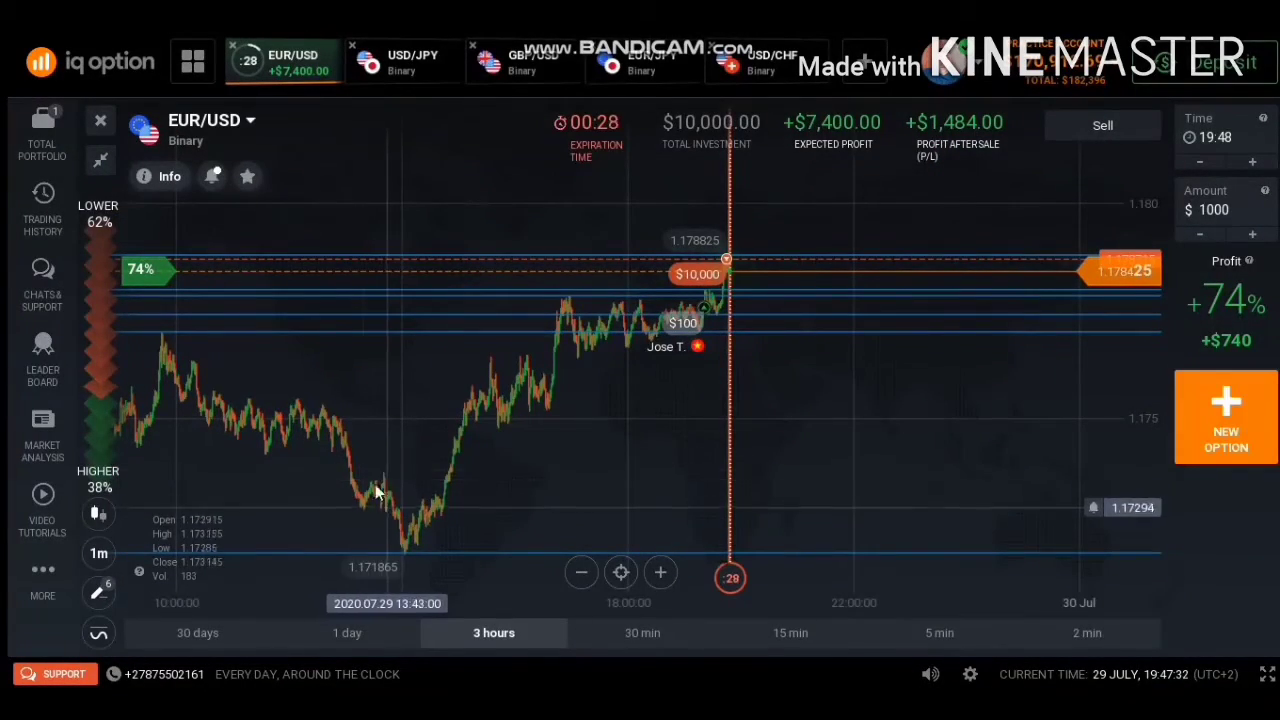
scroll(356, 423, "up", 2)
scroll(834, 309, "up", 2)
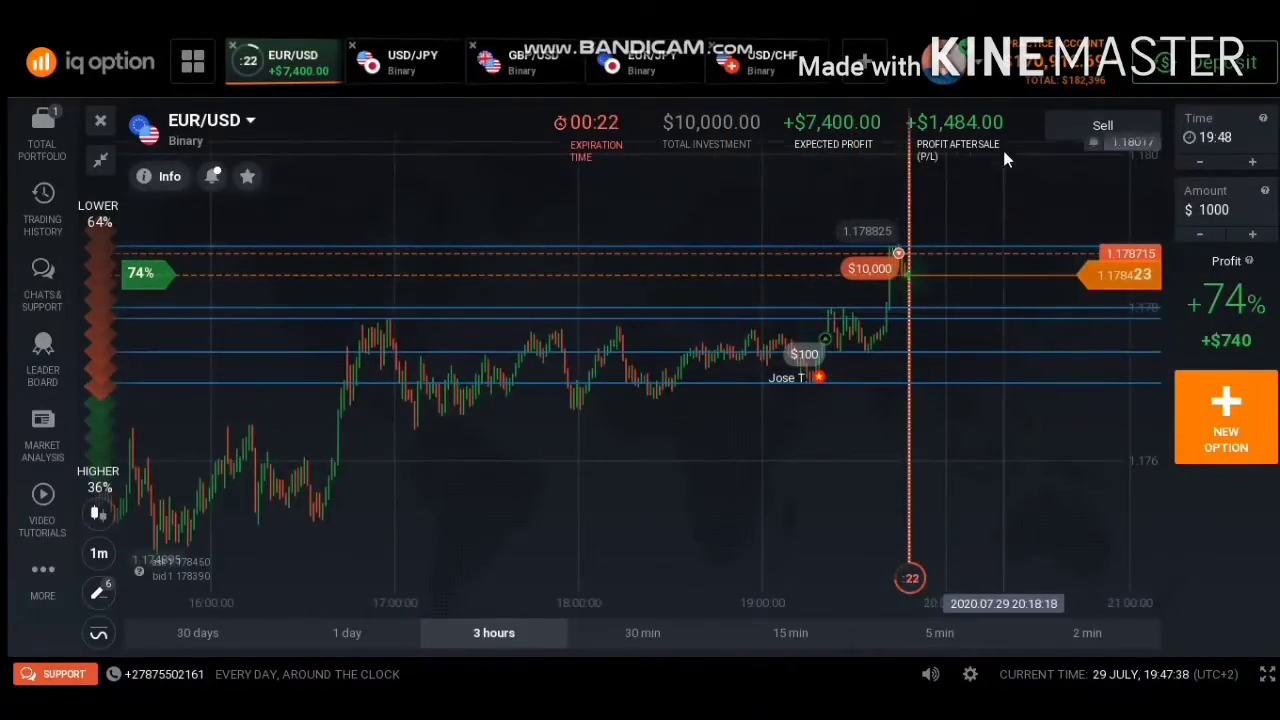
scroll(934, 375, "up", 3)
scroll(502, 237, "down", 3)
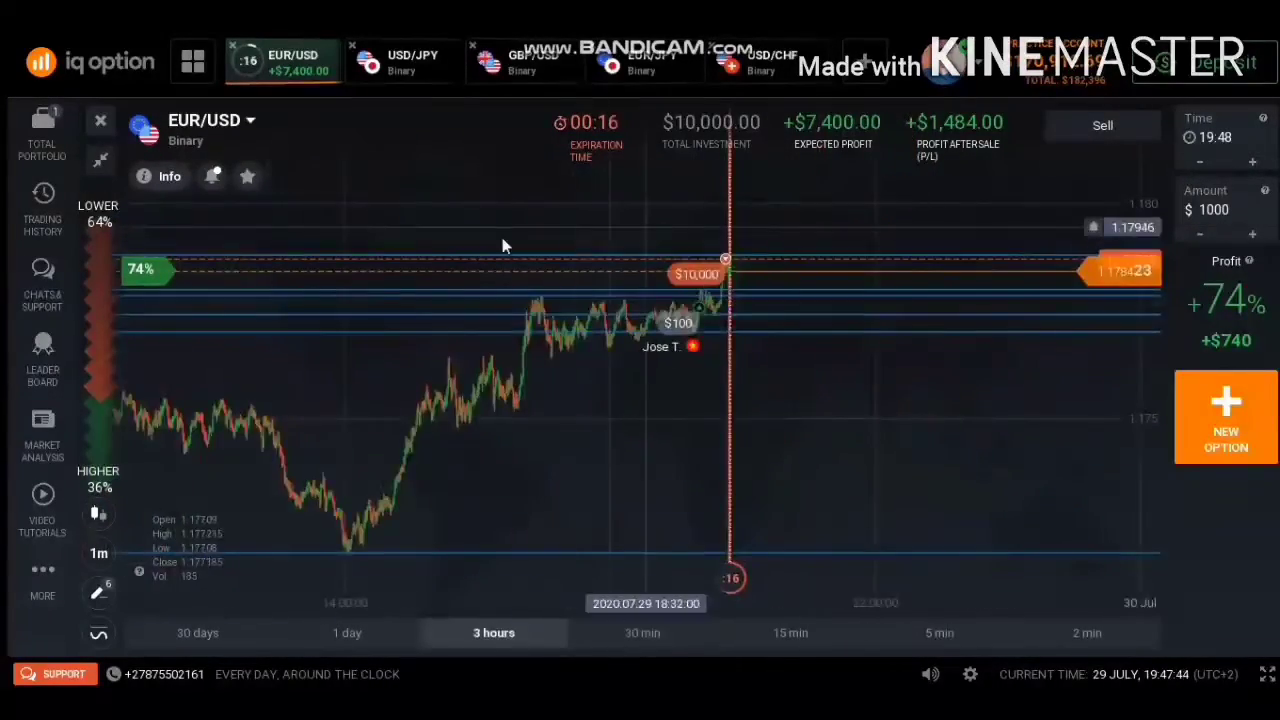
scroll(603, 290, "up", 4)
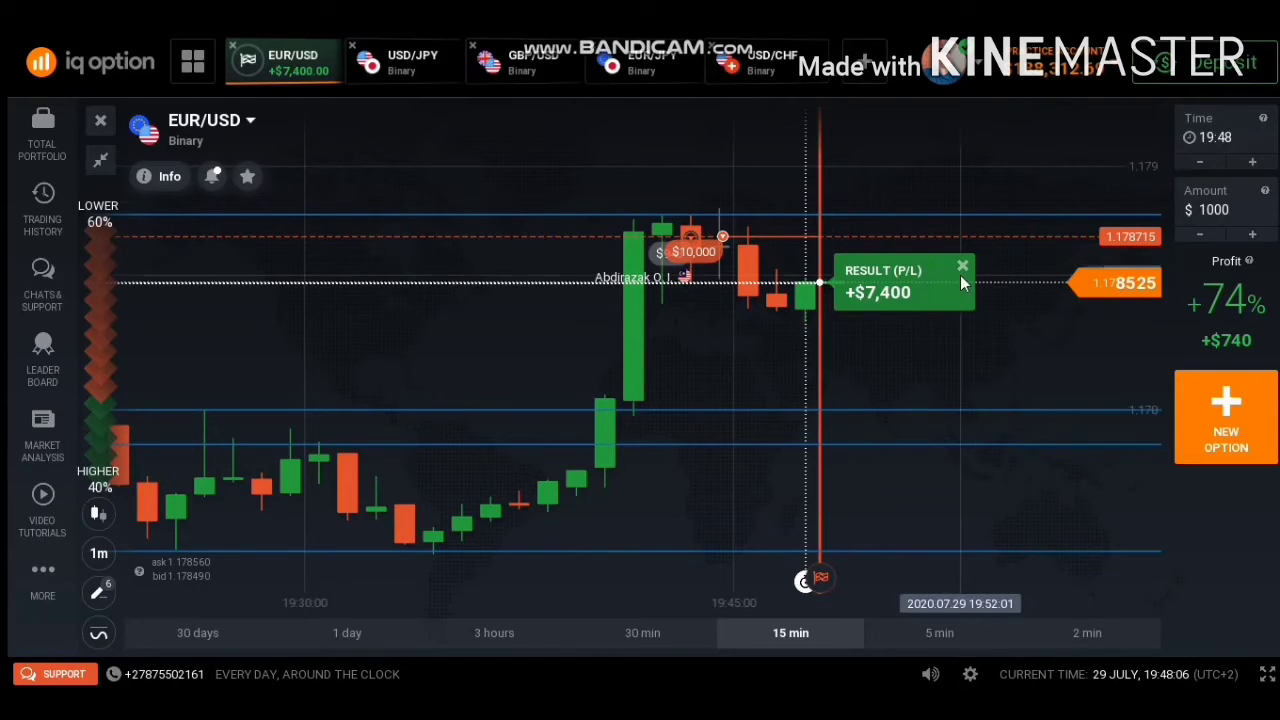
- Switch to the USD/JPY binary chart and review its marked levels against earlier price action
left_click(412, 62)
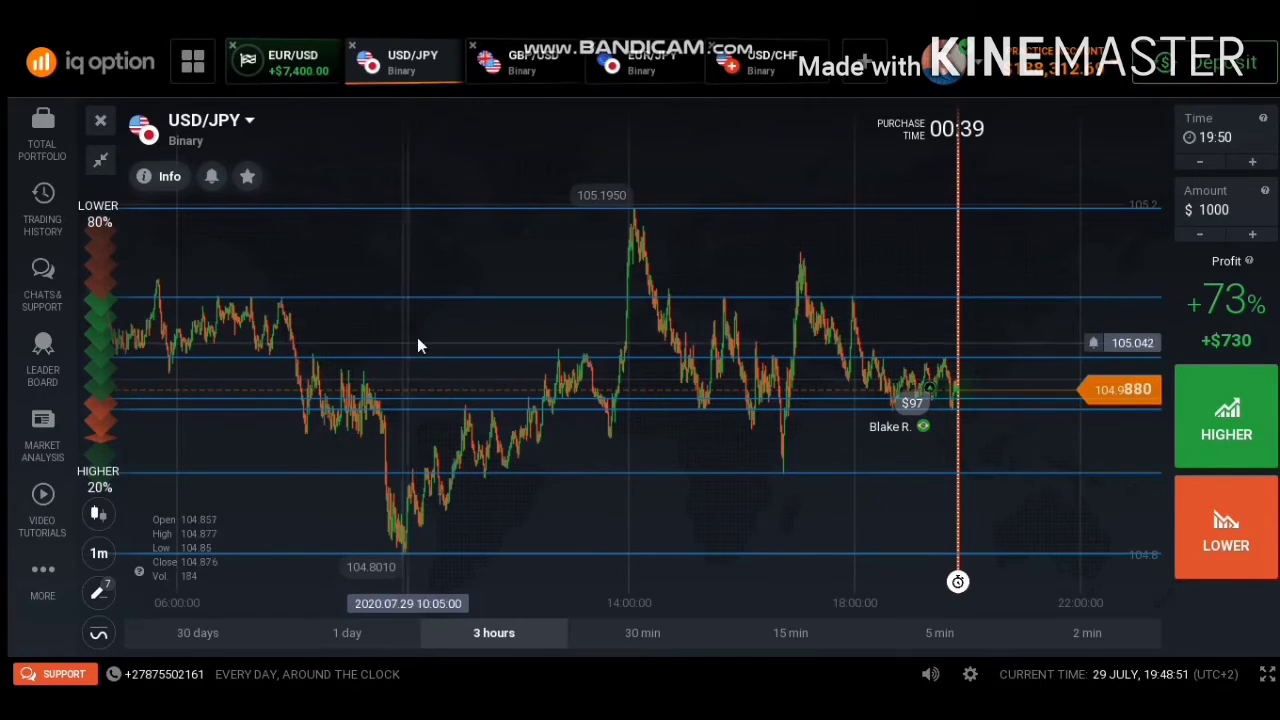
scroll(1033, 364, "up", 2)
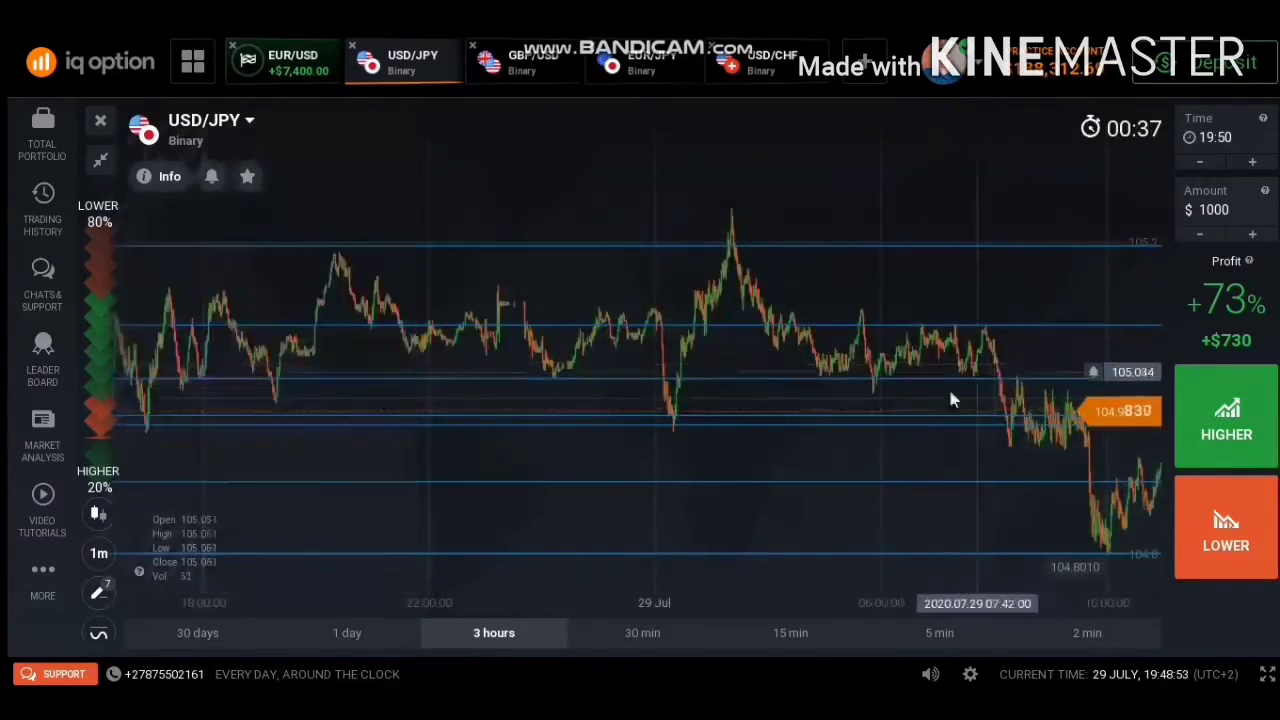
left_click_drag(828, 428, 423, 425)
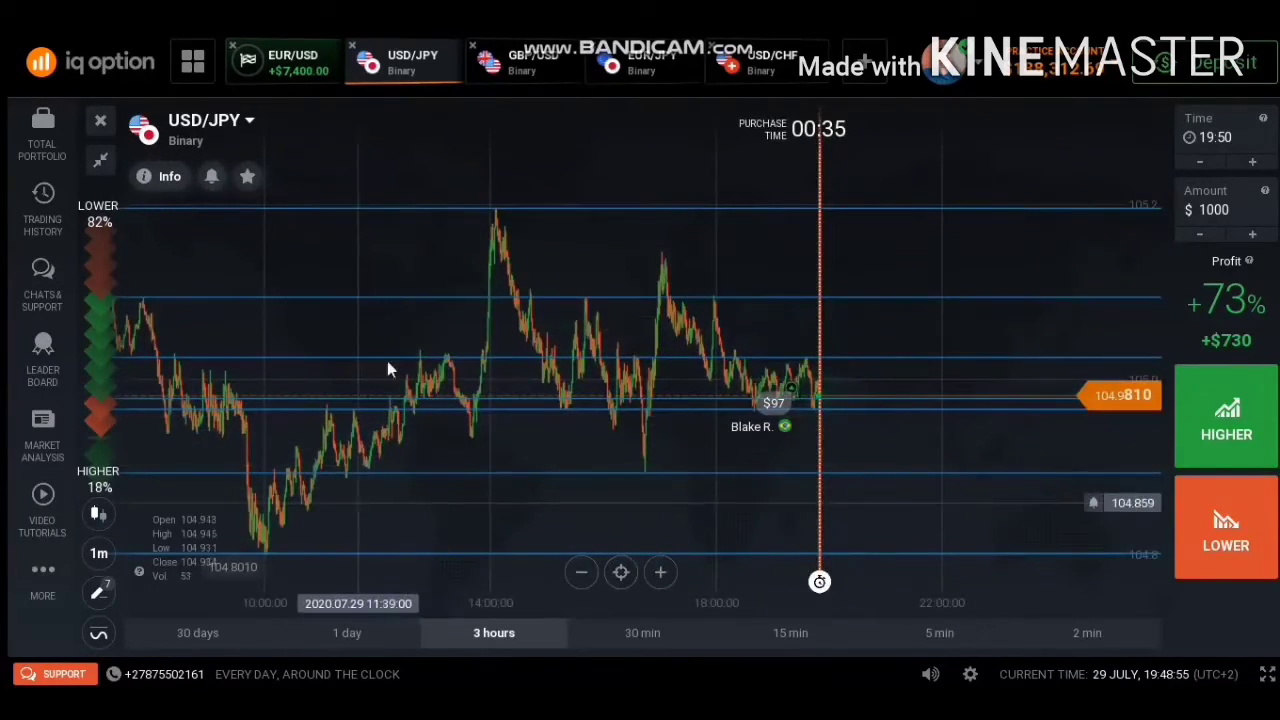
- Set the USD/JPY option's expiration time to 19:55
scroll(747, 385, "down", 2)
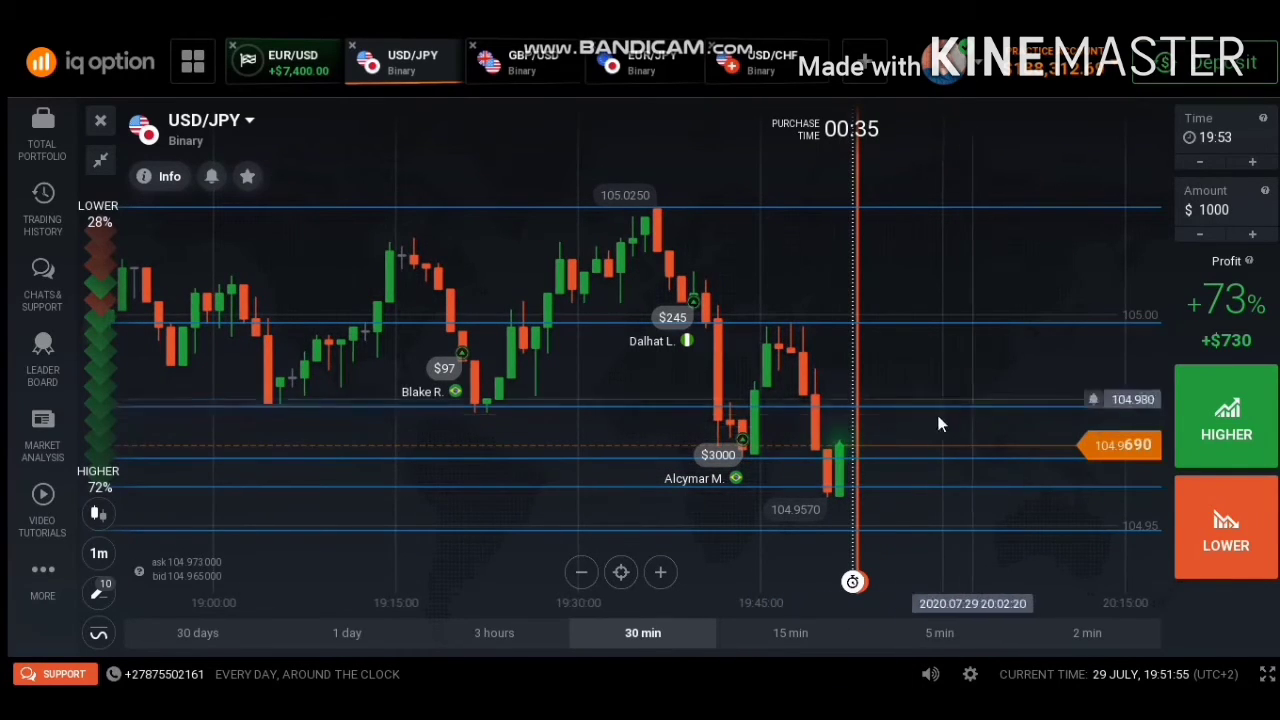
left_click(1250, 163)
left_click(1250, 163)
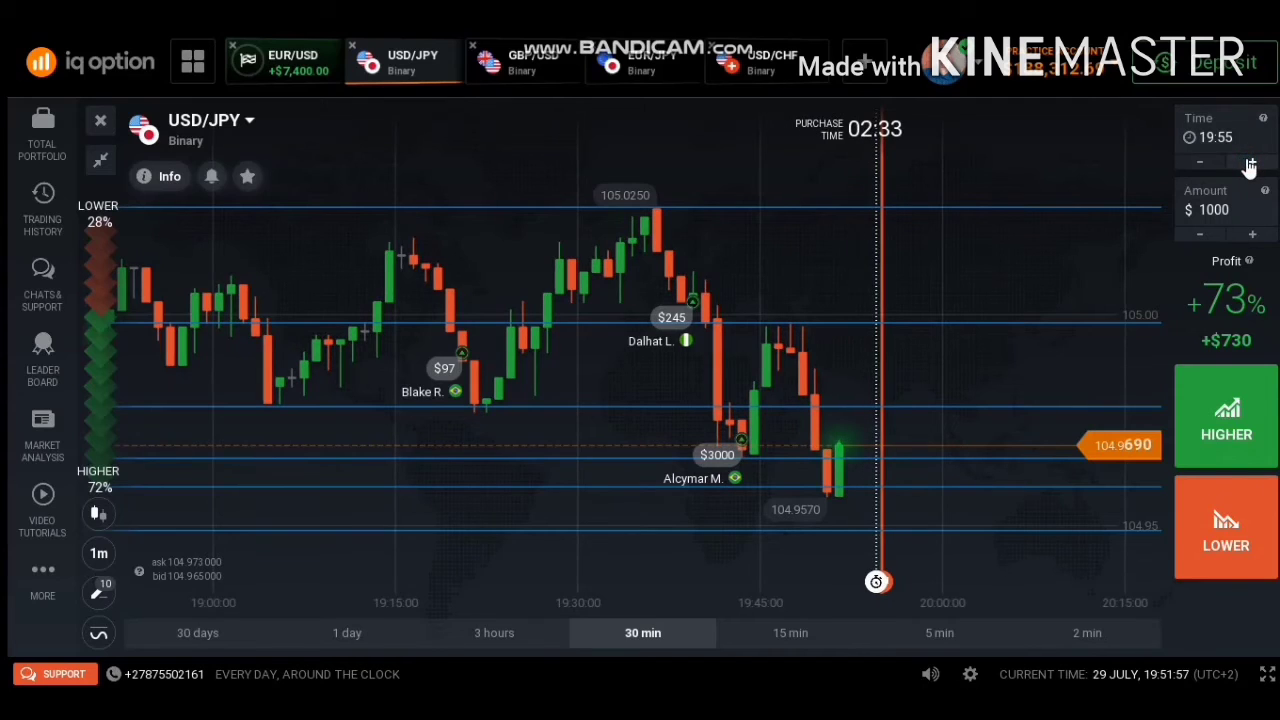
- Set the USD/JPY option's expiration to 19:56 and place a $1,000 Higher trade
left_click(1250, 163)
left_click(1225, 455)
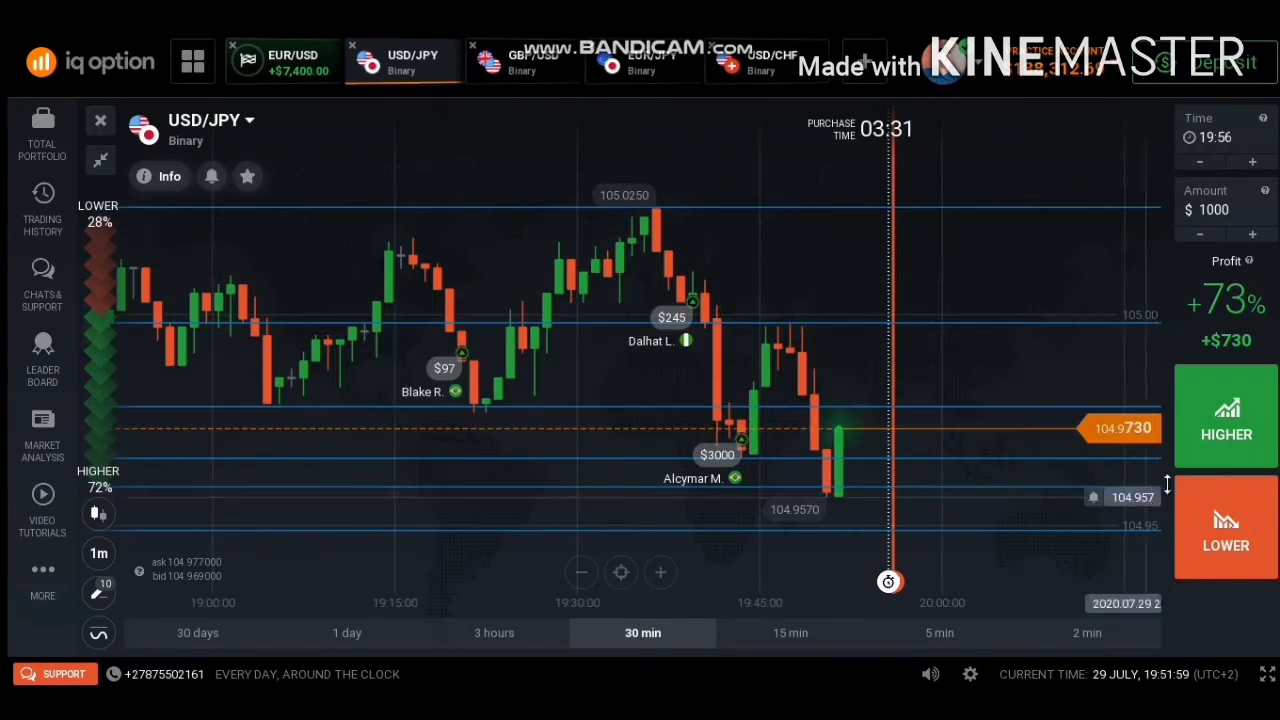
left_click(1226, 418)
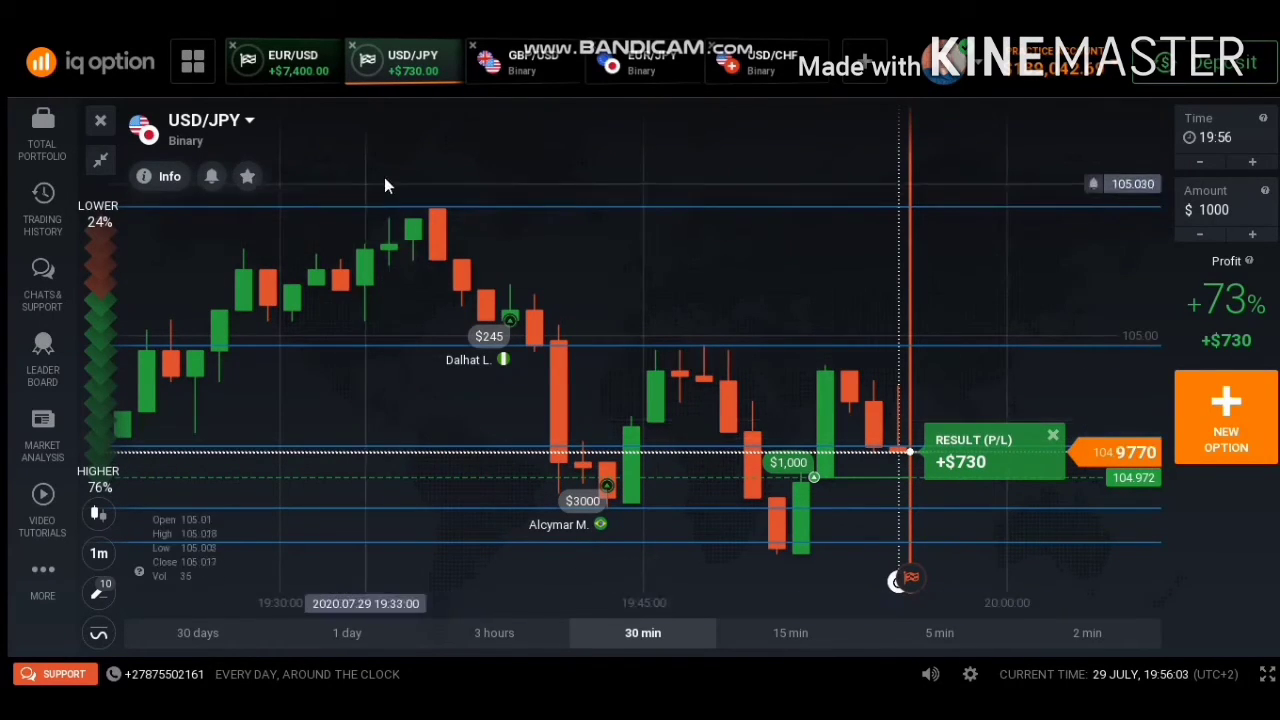
- Switch to the GBP/USD binary chart and review the $3,000 trade against the marked levels
left_click(533, 67)
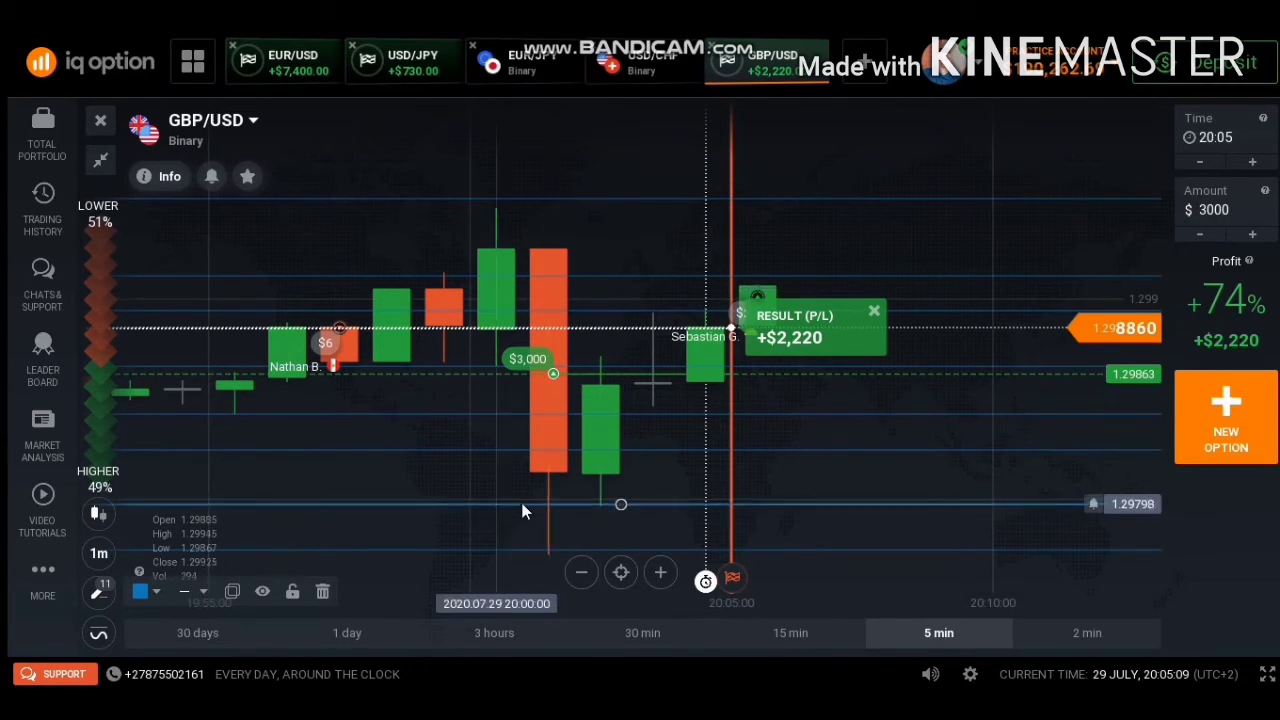
scroll(512, 512, "down", 3)
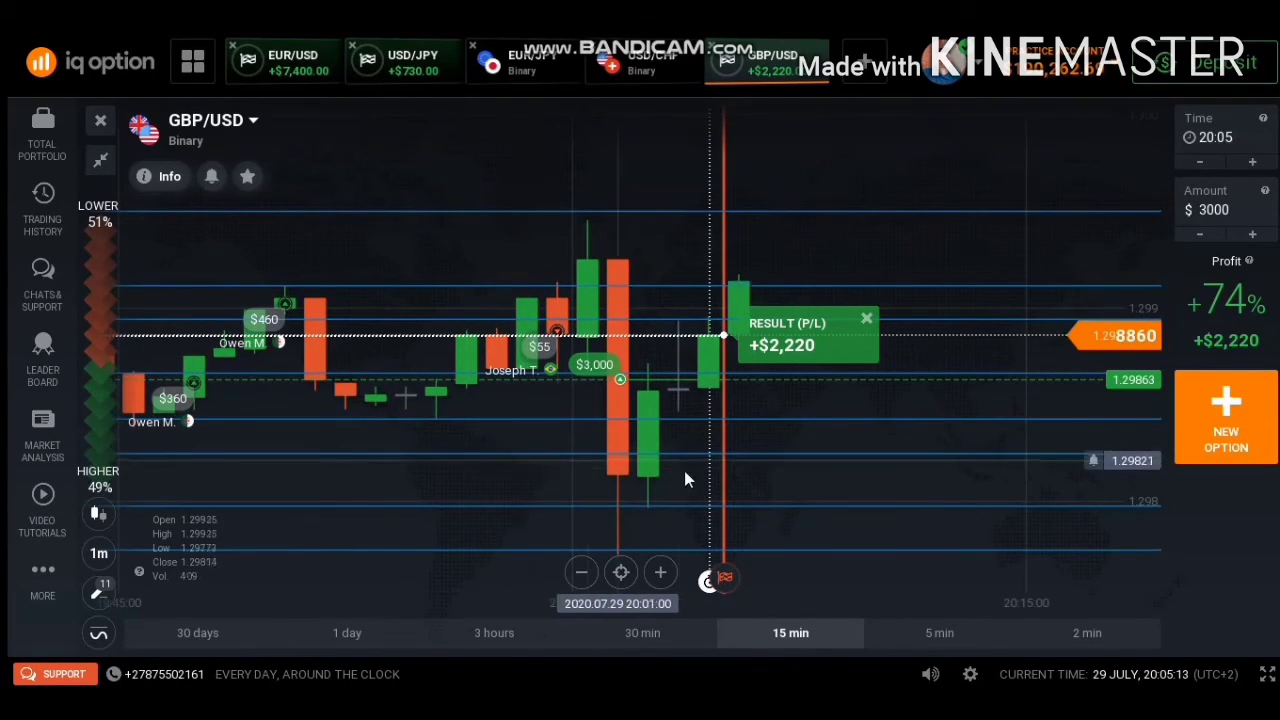
scroll(684, 470, "up", 3)
scroll(643, 463, "down", 4)
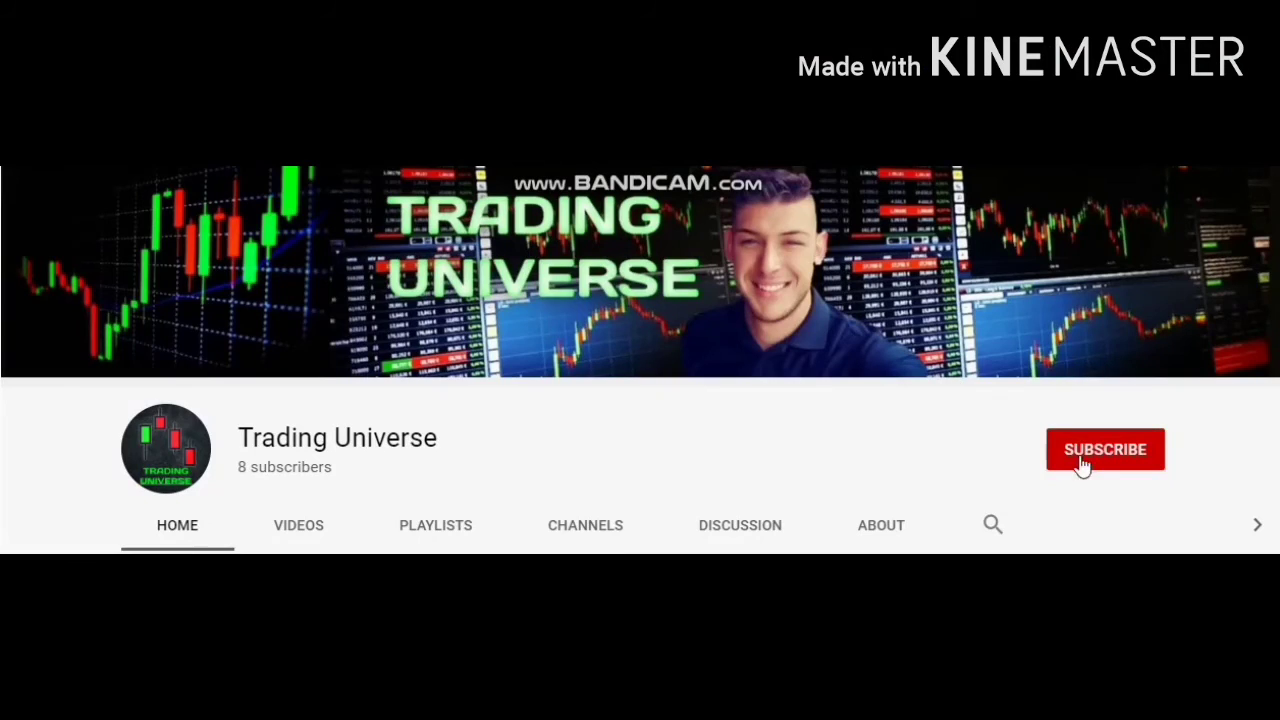
- On YouTube, subscribe to the Trading Universe channel and set its notifications to All
left_click(1089, 458)
left_click(1149, 452)
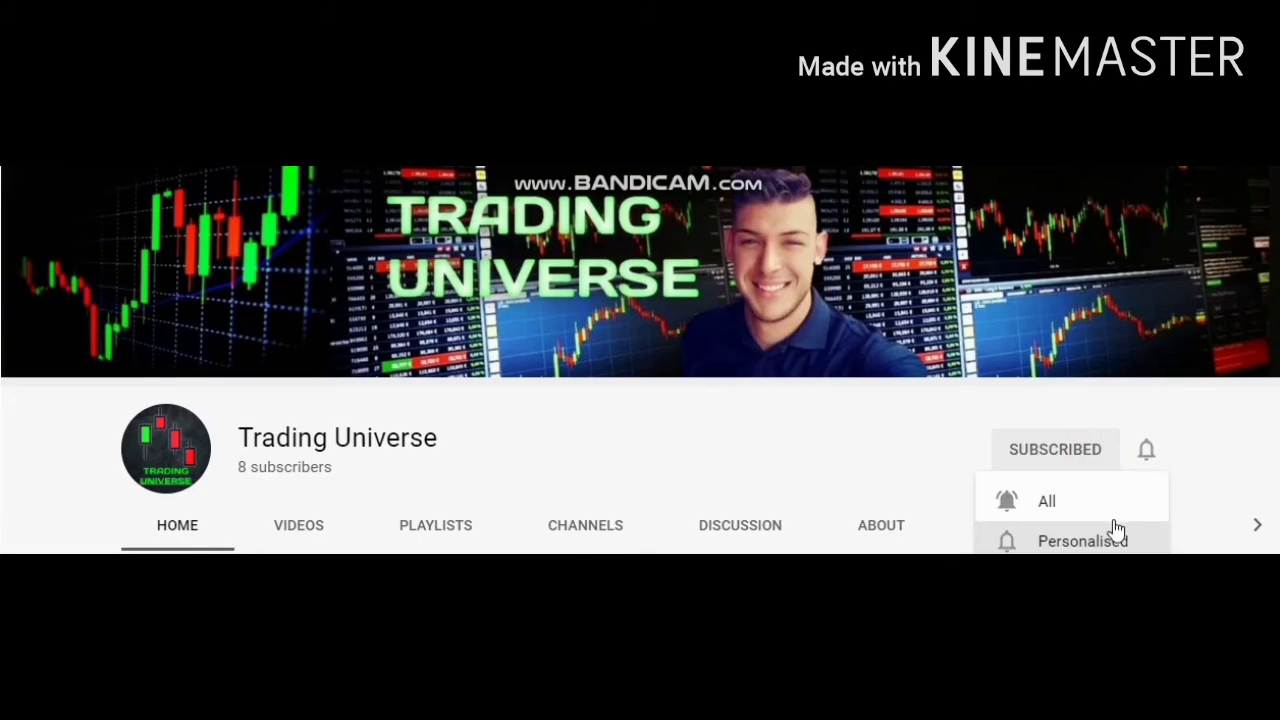
left_click(1103, 497)
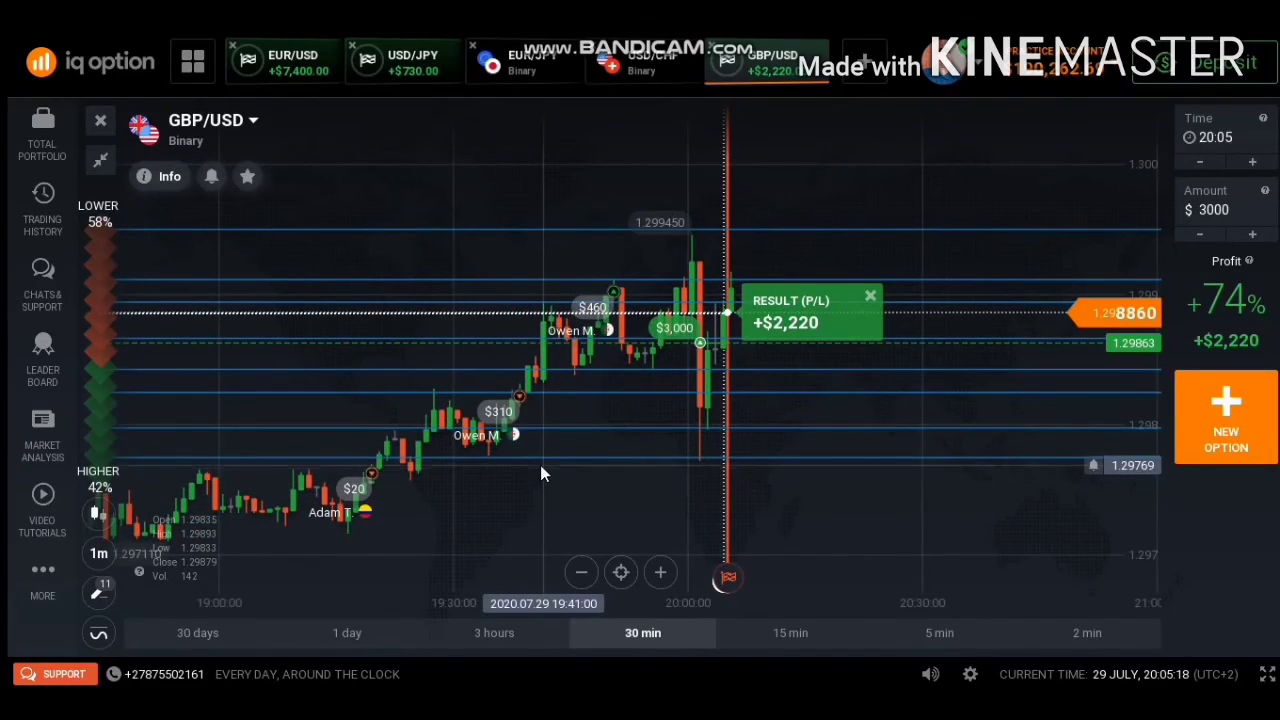
- Dismiss the GBP/USD trade result and examine the candles from 19:59 to 20:03 against the marked support and resistance lines
scroll(556, 468, "up", 5)
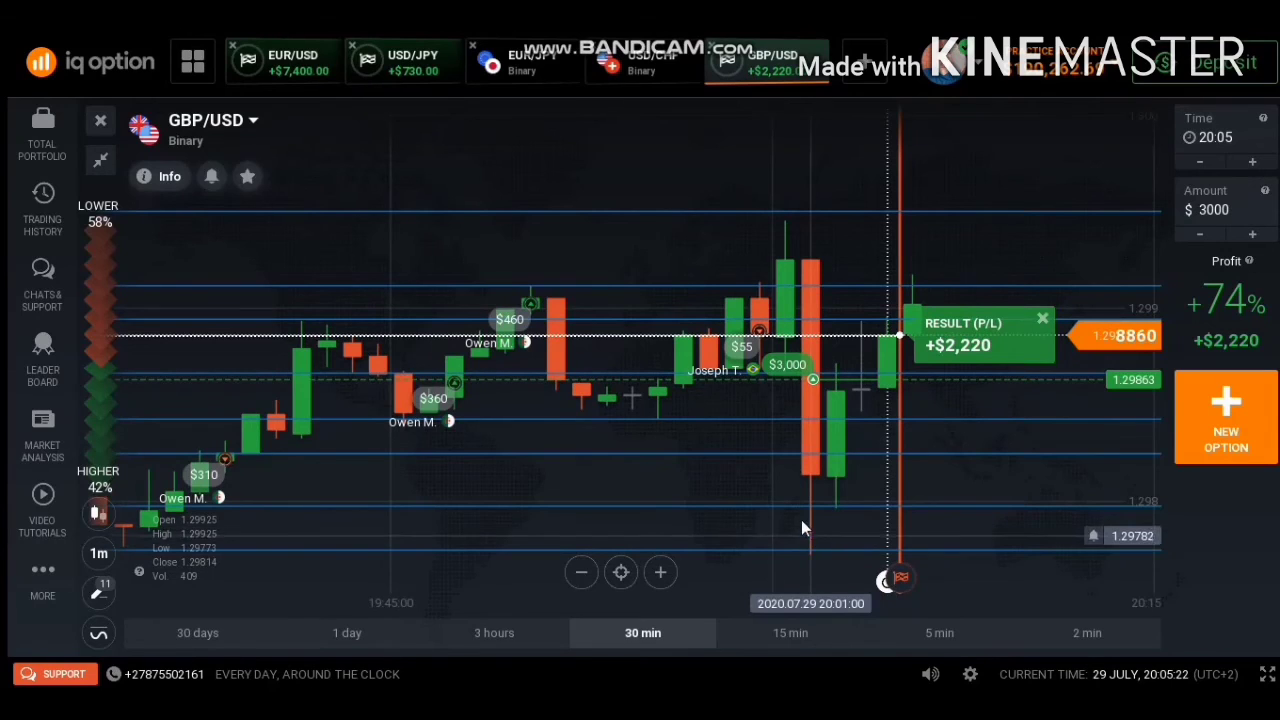
left_click(1042, 320)
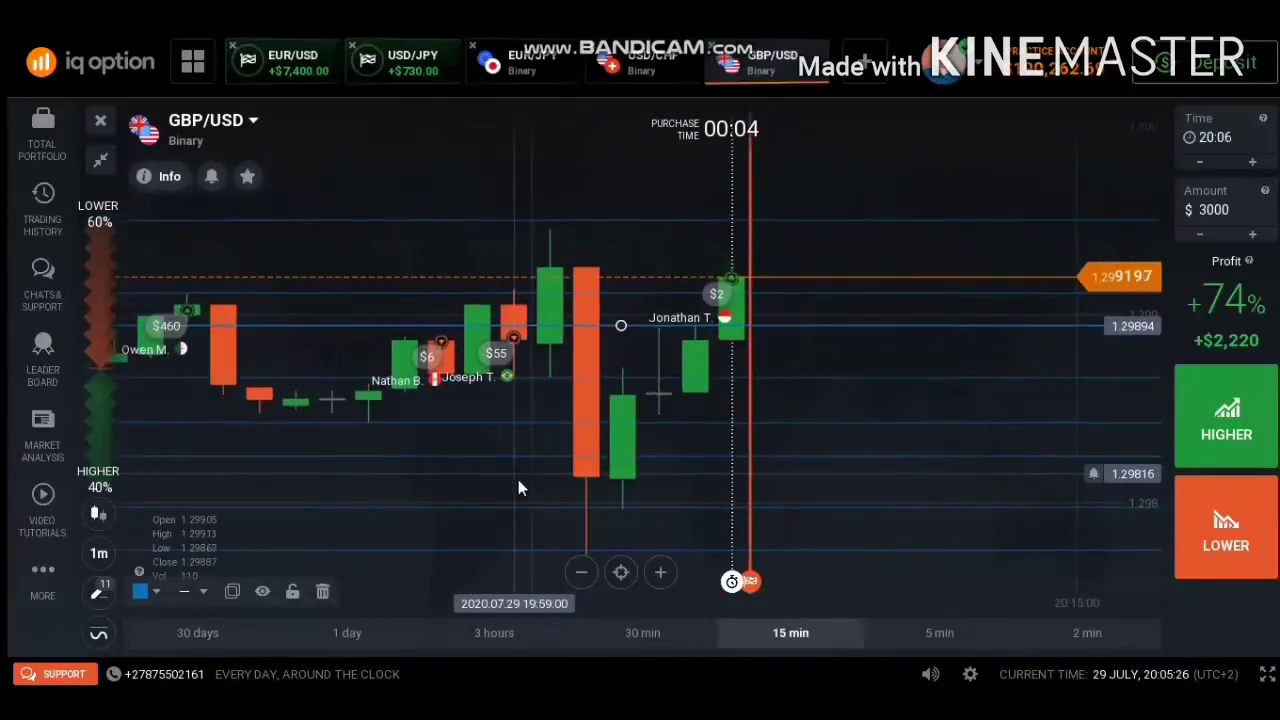
scroll(551, 483, "down", 1)
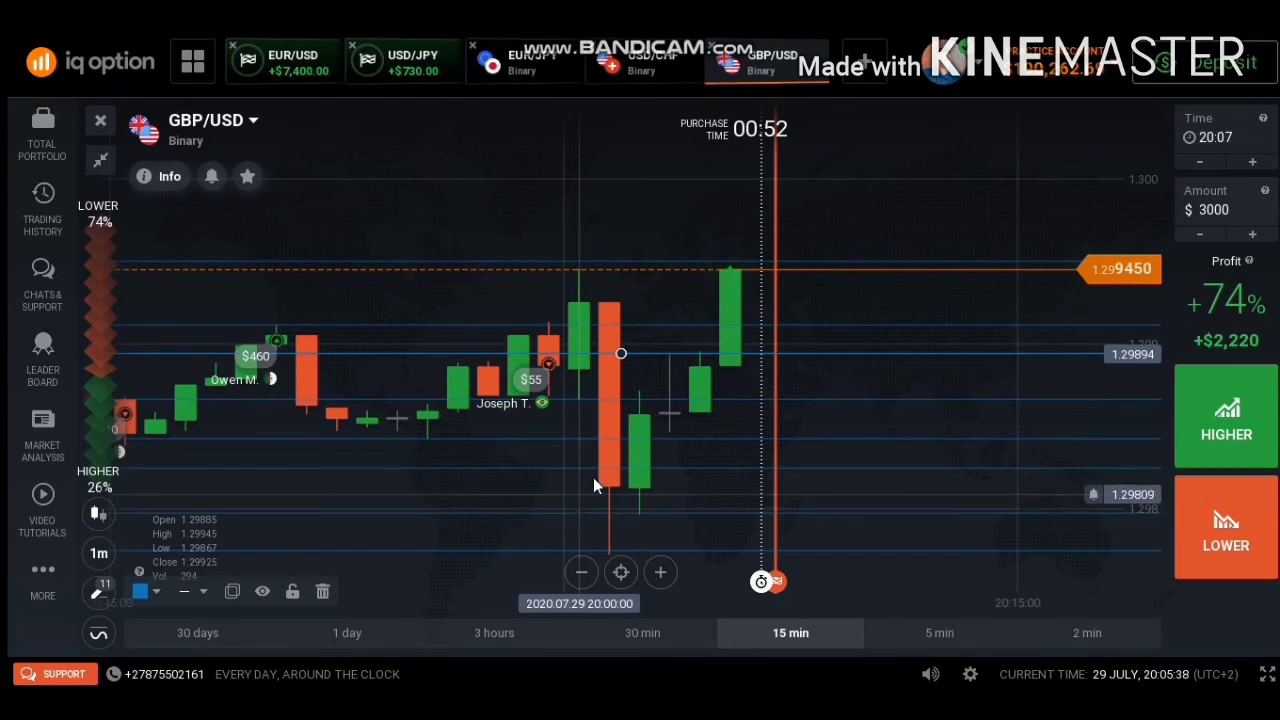
scroll(603, 551, "down", 1)
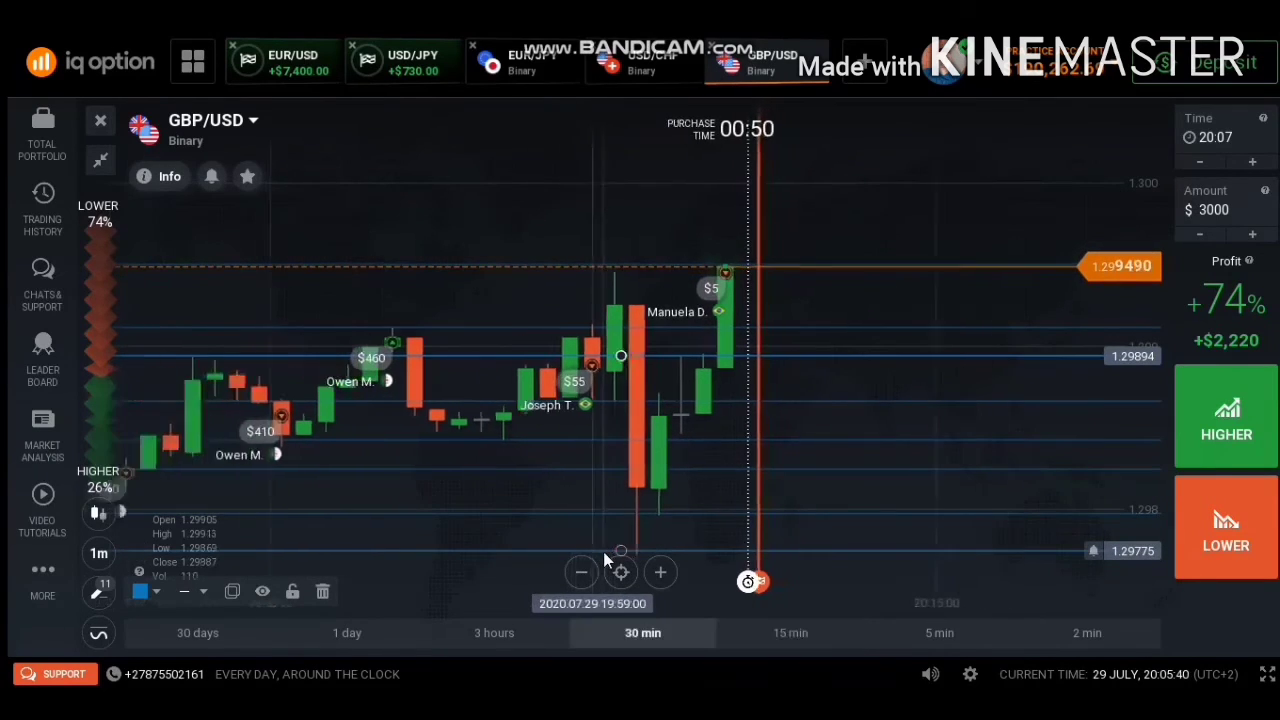
scroll(642, 551, "down", 1)
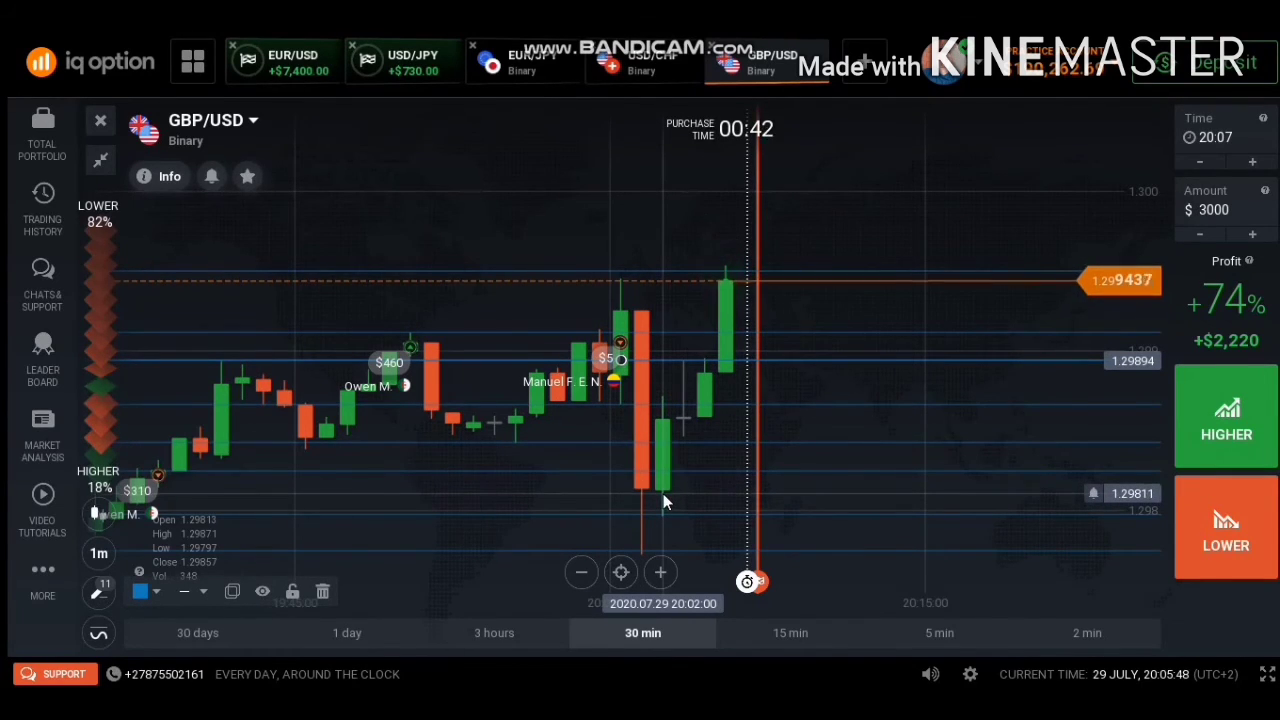
scroll(663, 494, "up", 4)
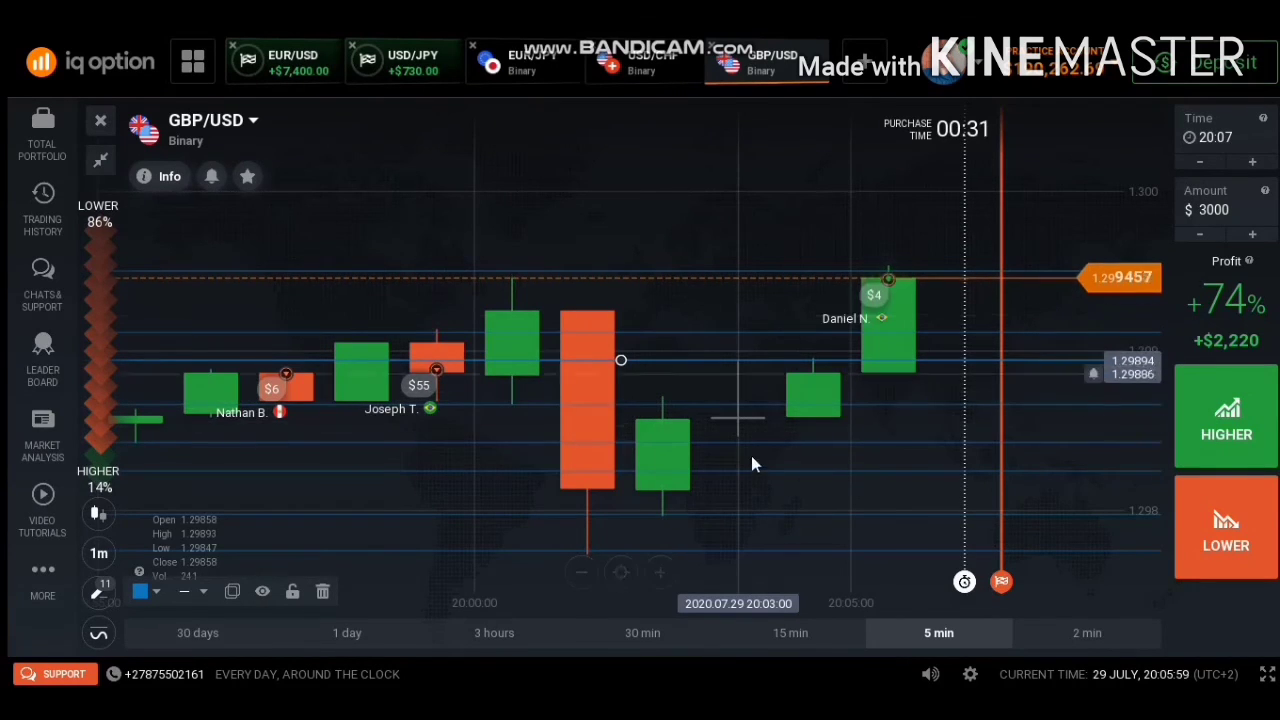
scroll(741, 395, "down", 3)
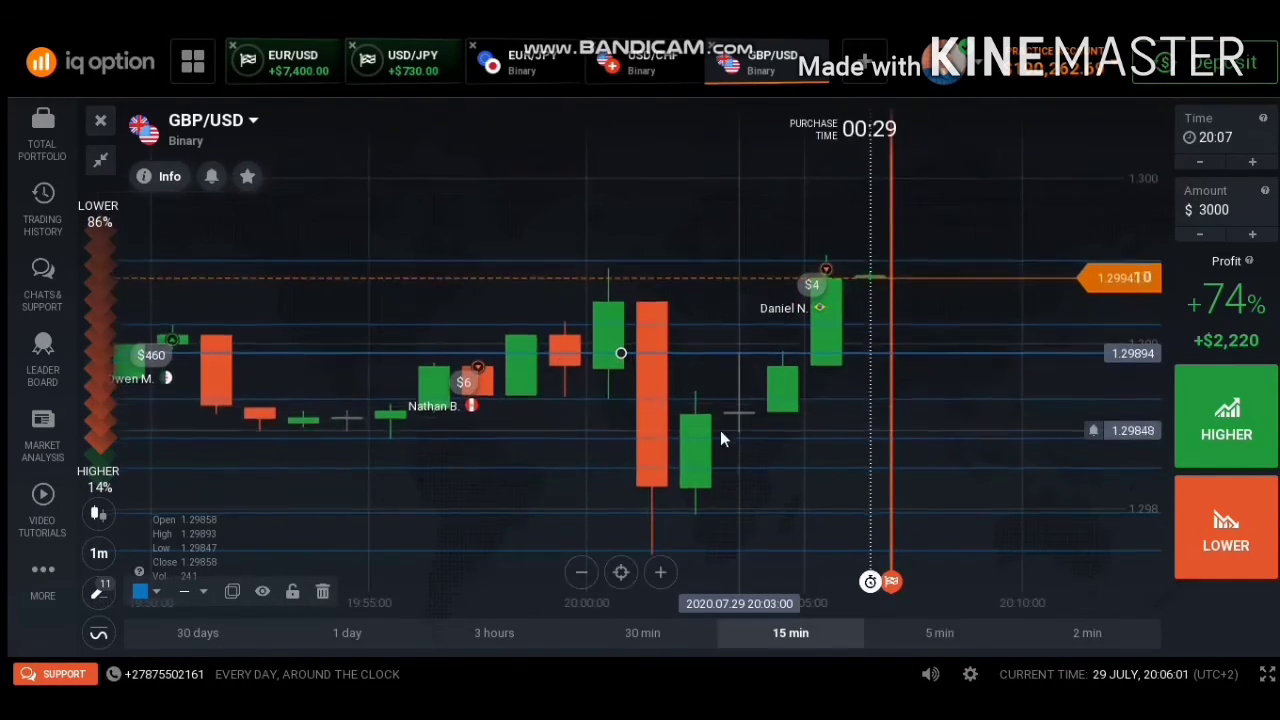